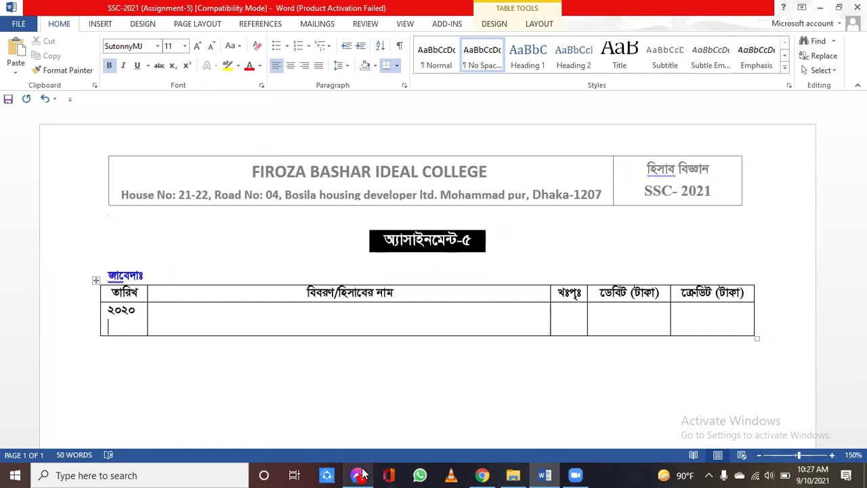
Enter the date মে-৫, check the transaction in the Messenger image, and add the dash-filled debit line "ক্রয় হিসাব" ending in "ডেবিট"
type("মে-৫")
left_click(162, 312)
left_click(360, 473)
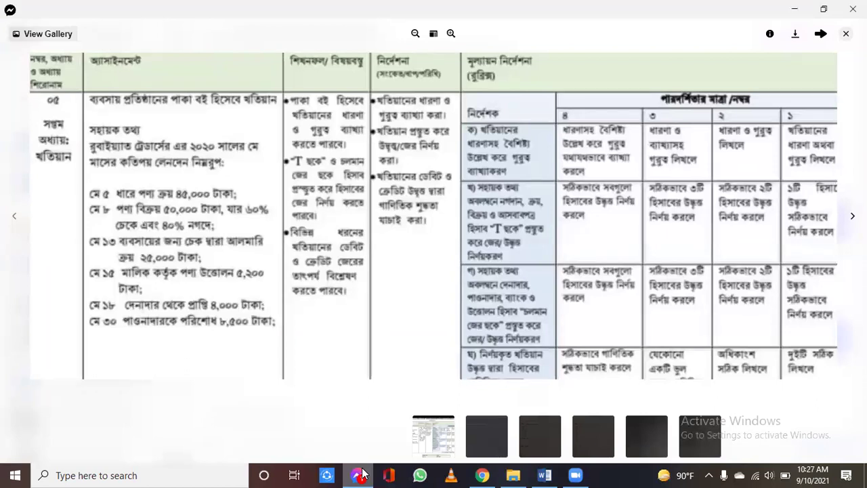
left_click(360, 473)
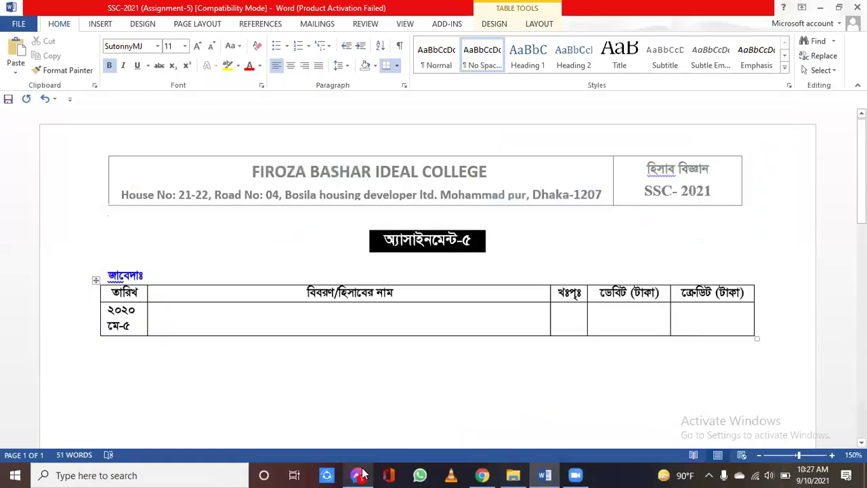
type("ক্রয়")
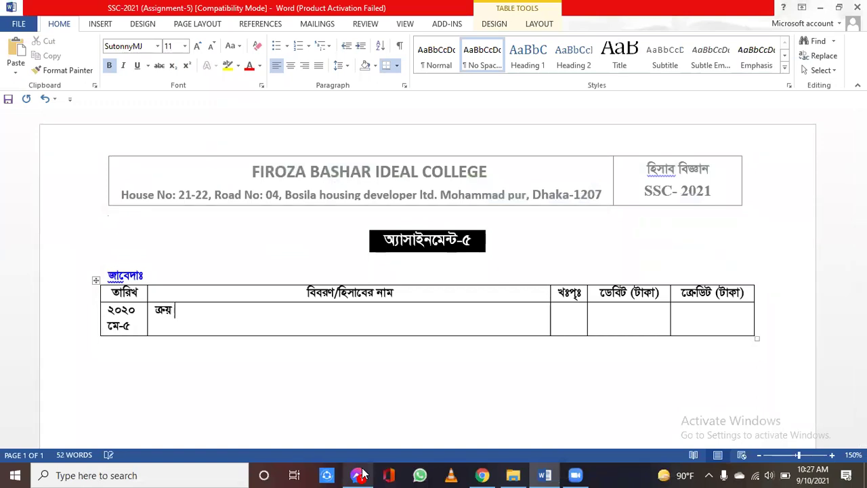
type(" |হসাব")
type("------------------------------")
type("-------------------------------------")
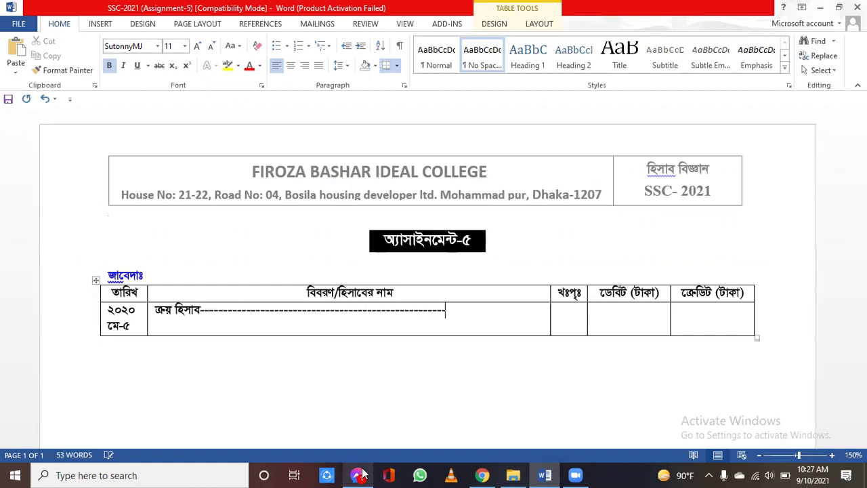
type("ডেবিট")
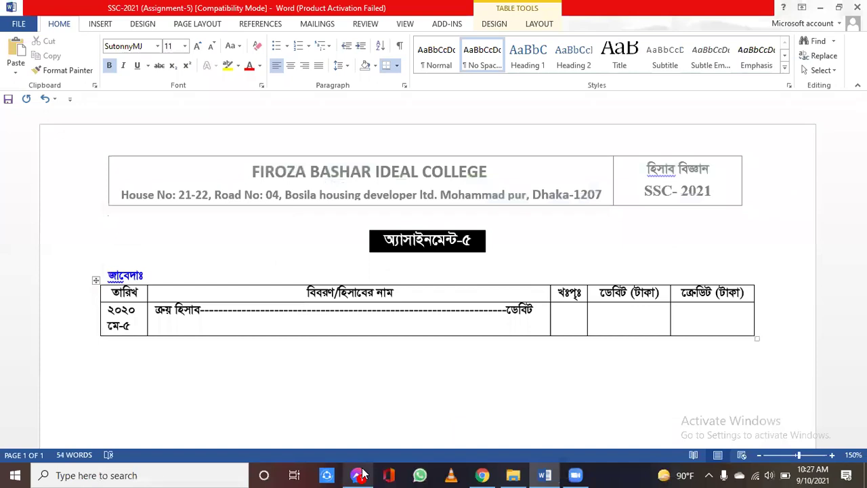
Add an indented second line "প্রদেয় হিসাব" to the মে-৫ entry, filled with dashes and ending in "ক্রেডিট"
key("Return")
type("প্রদেয়")
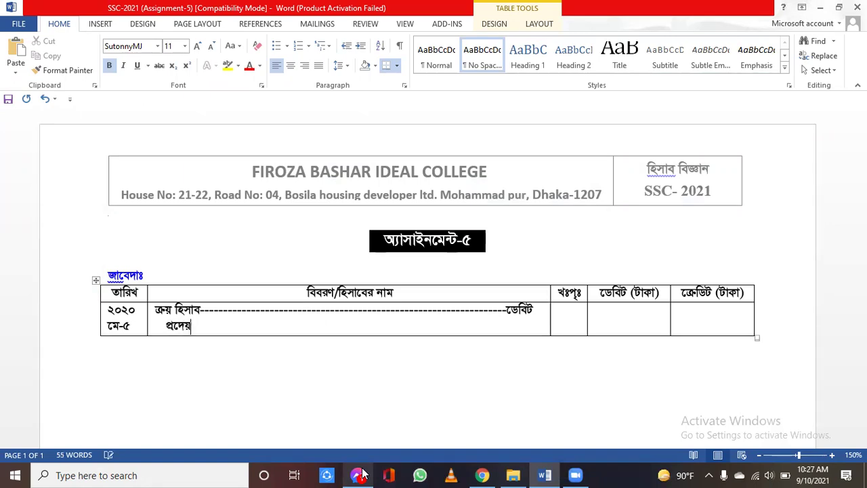
type(" হিসাব-----------------------------------------------------------------")
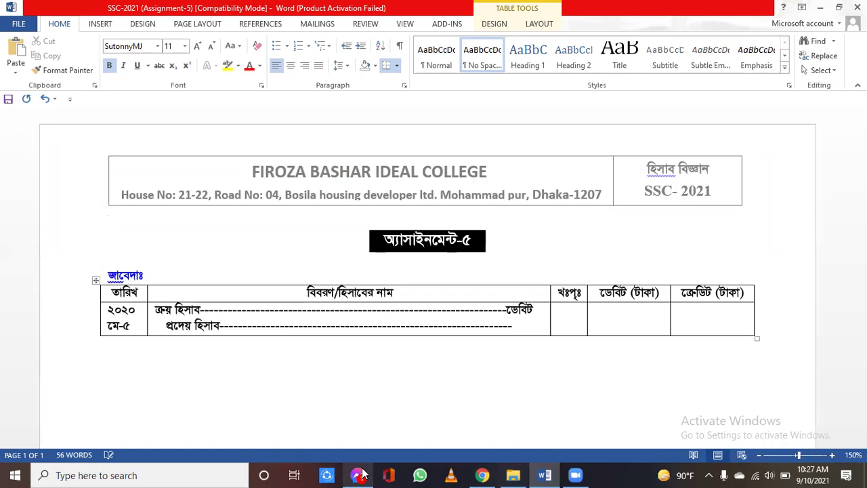
type("ক্রেডিট")
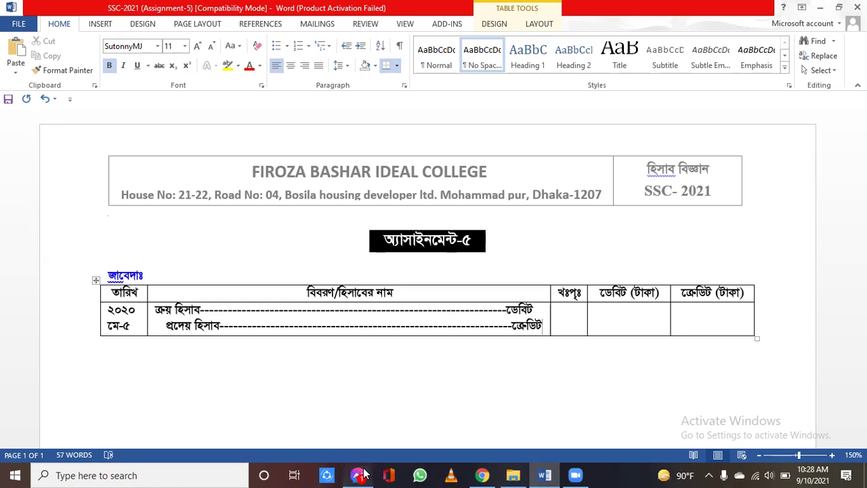
Check the amount in the Messenger image, and enter ৪৫,০০০ as debit on the ক্রয় line and as credit on the প্রদেয় line
left_click(359, 475)
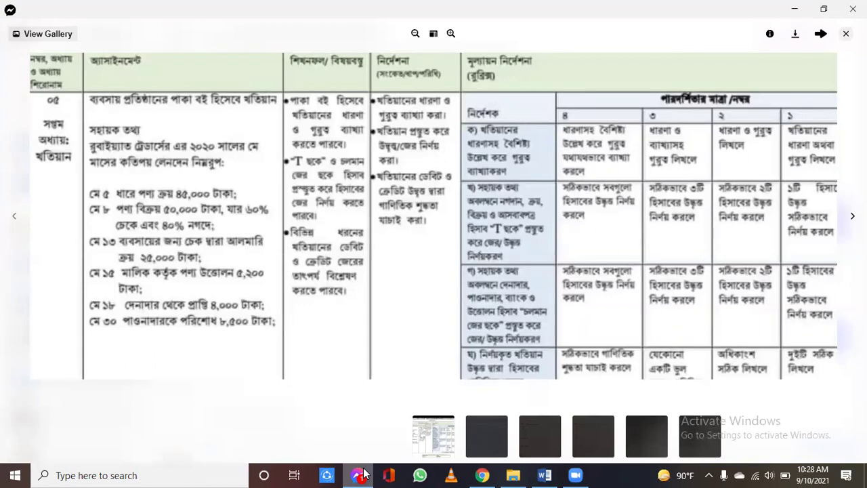
left_click(364, 472)
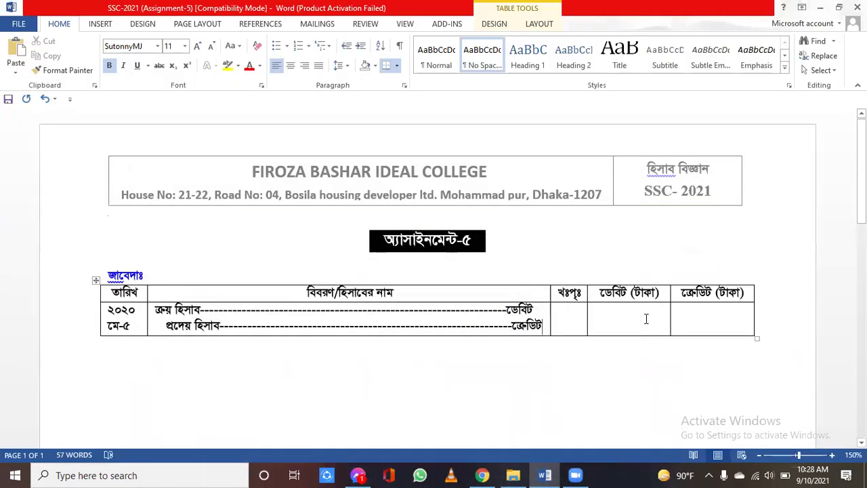
type("৪৫,০০০")
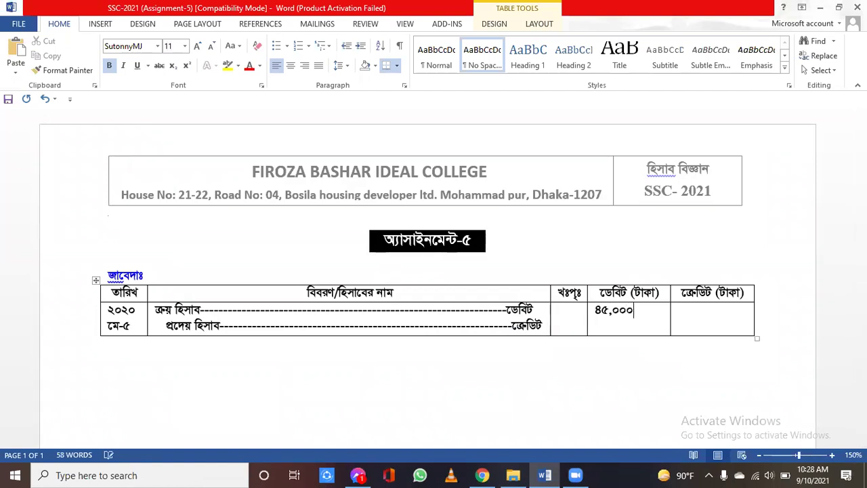
left_click(718, 308)
key("Return")
type("৪৫,০০০")
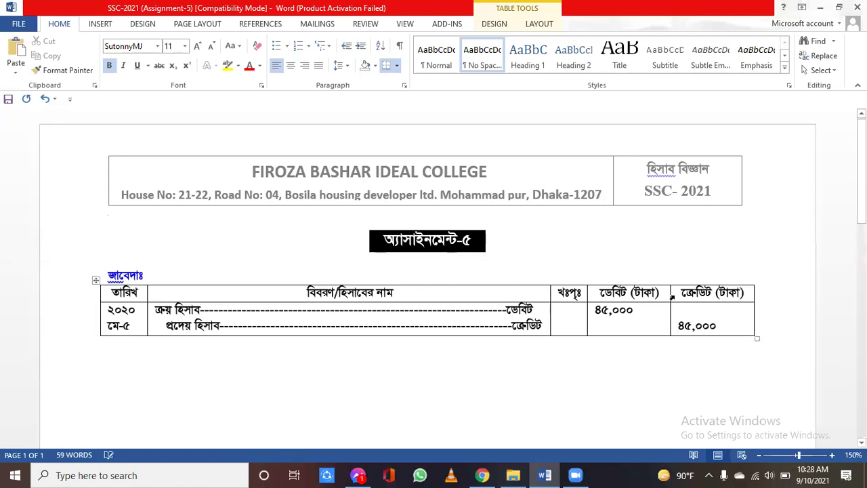
Center the contents of the debit, credit and date columns in the journal table
left_click_drag(647, 284, 694, 298)
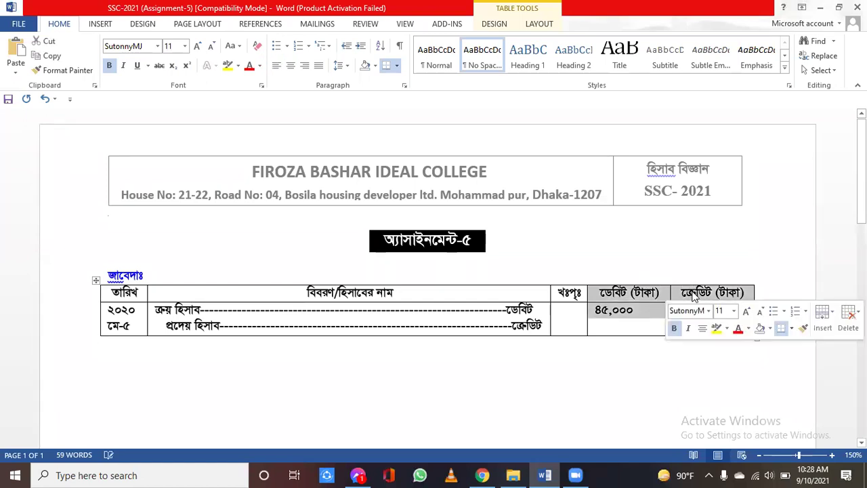
left_click(291, 67)
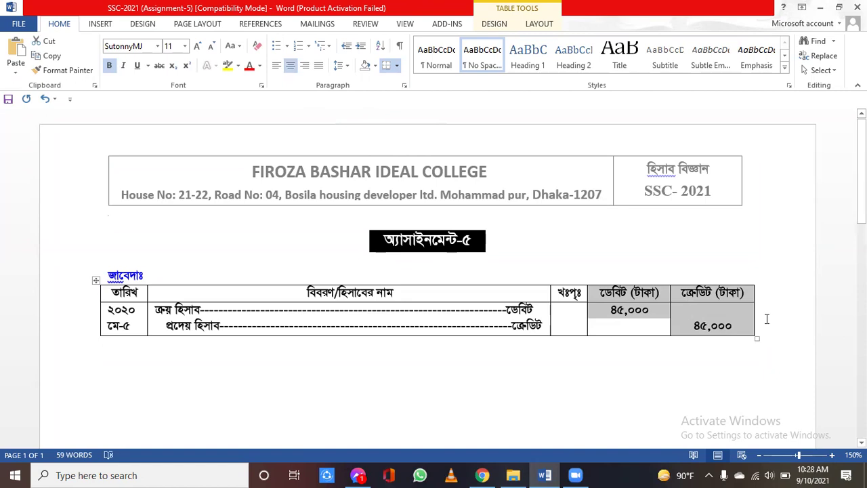
left_click(128, 281)
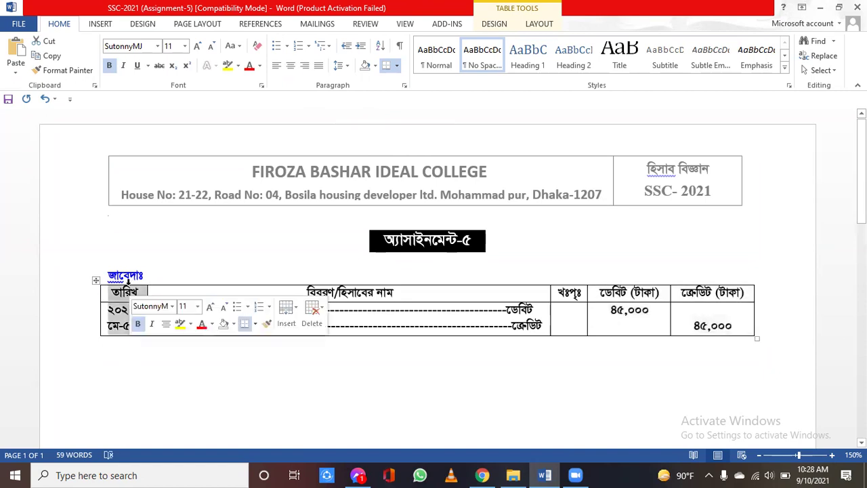
left_click(293, 68)
left_click(767, 316)
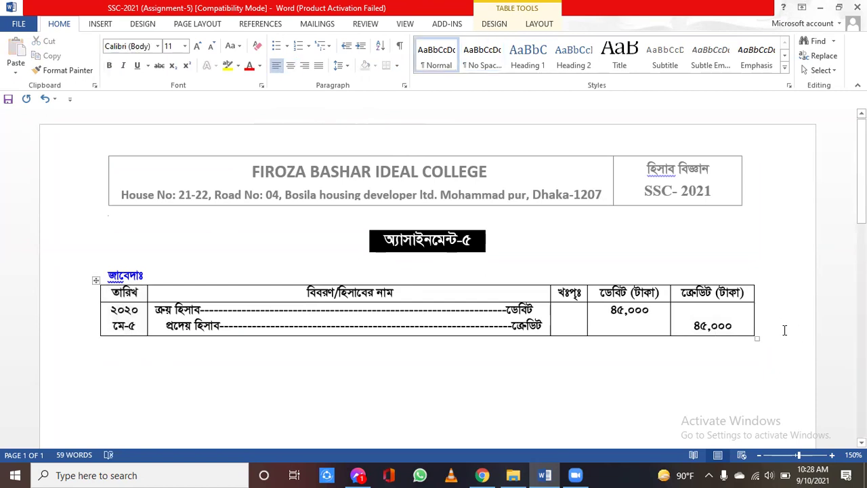
Append a new row to the journal table, consult the transaction list in the Messenger image, and enter the date মে-৮
key("Return")
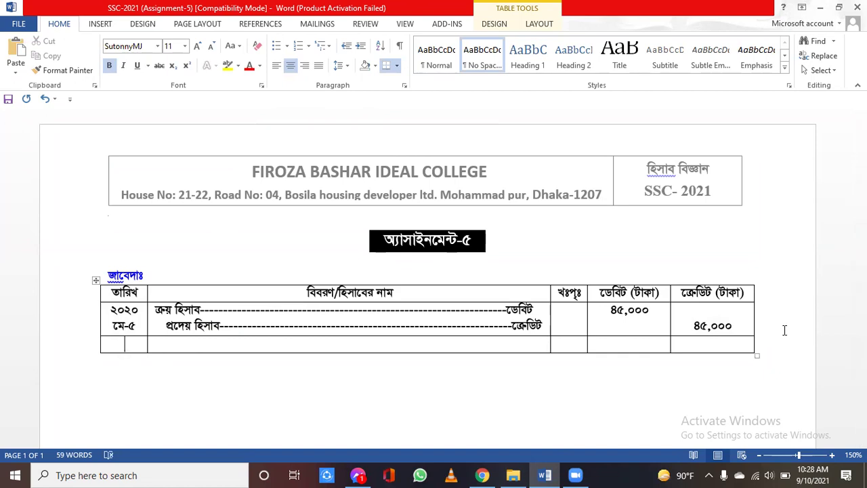
left_click(361, 474)
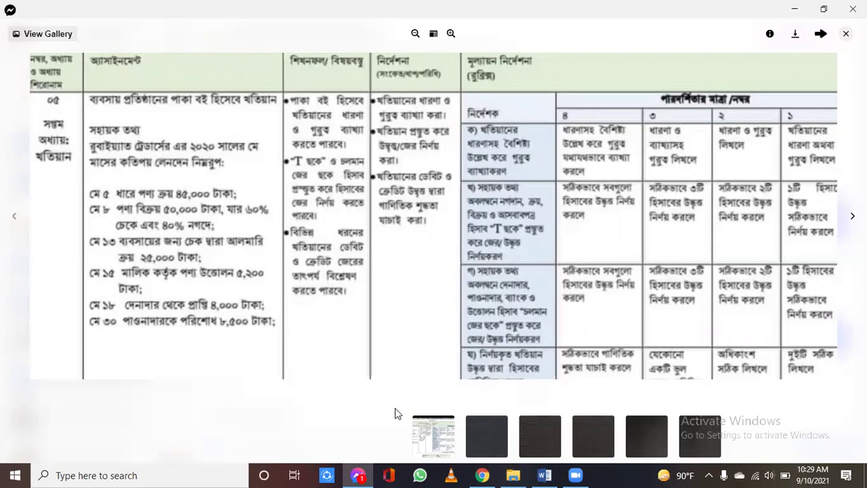
left_click(359, 474)
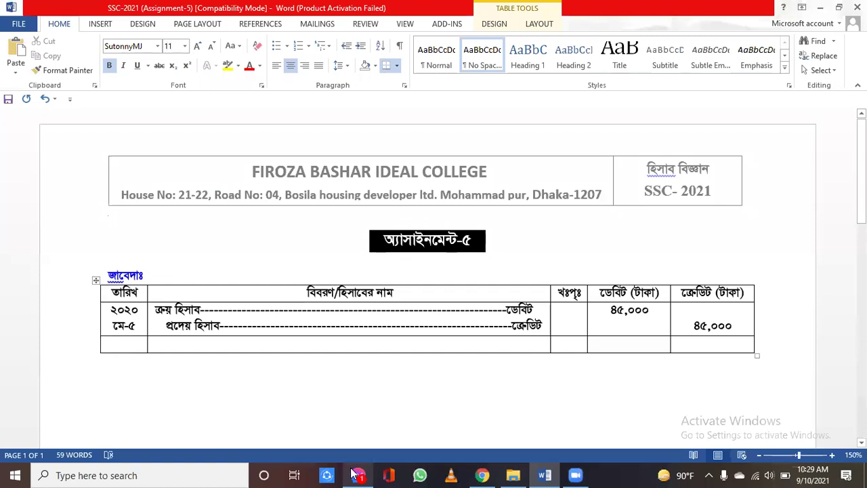
left_click(357, 474)
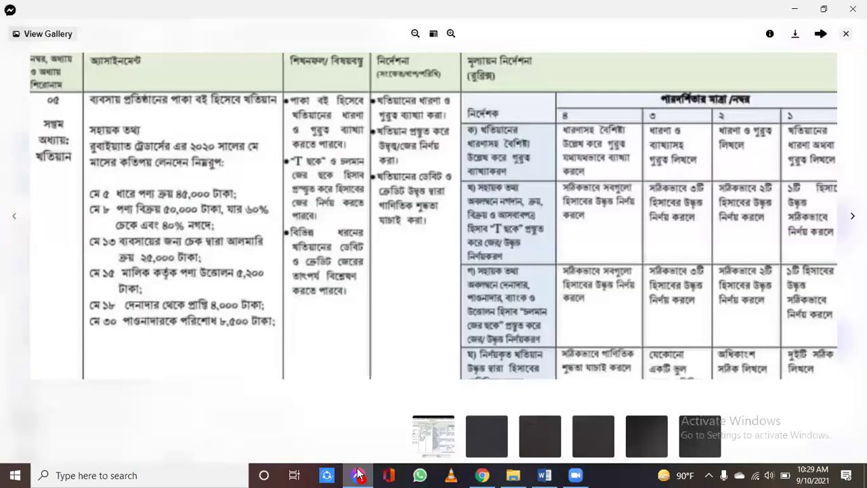
left_click(359, 474)
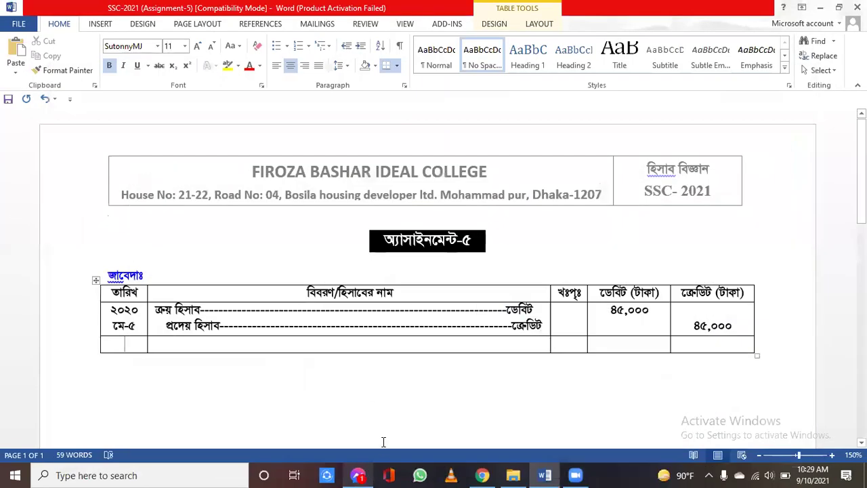
type("মে-৮")
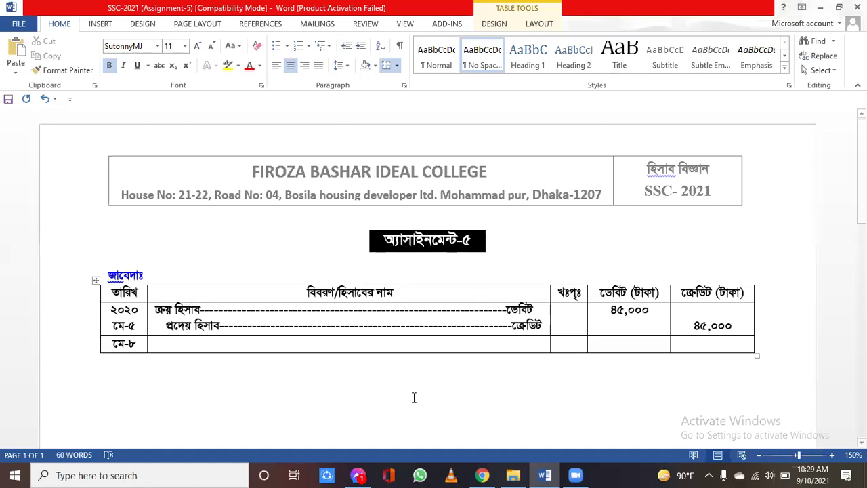
Check the মে ৮ sale in the Messenger image, and enter the dash-filled line "ব্যাংক হিসাব" ending in "ডেবিট" in that row's description
left_click(167, 350)
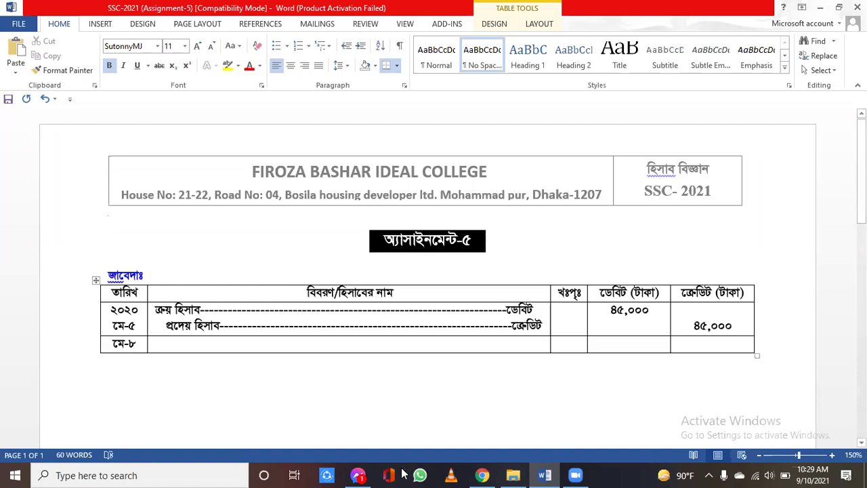
left_click(358, 475)
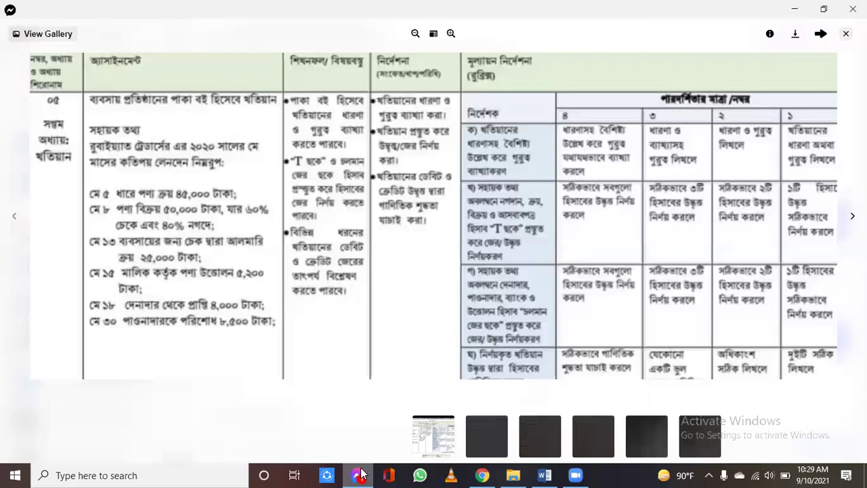
left_click(361, 474)
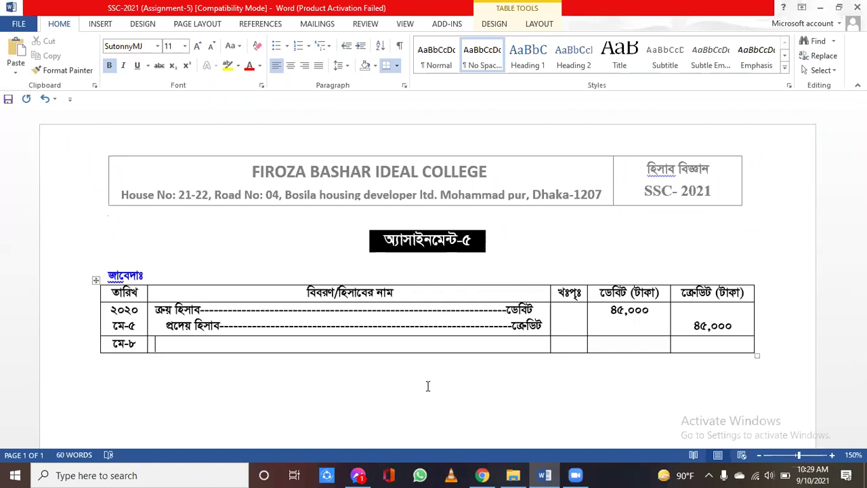
type("ব্যাং")
key("BackSpace")
key("BackSpace")
key("BackSpace")
key("BackSpace")
type("ব্যাক হি")
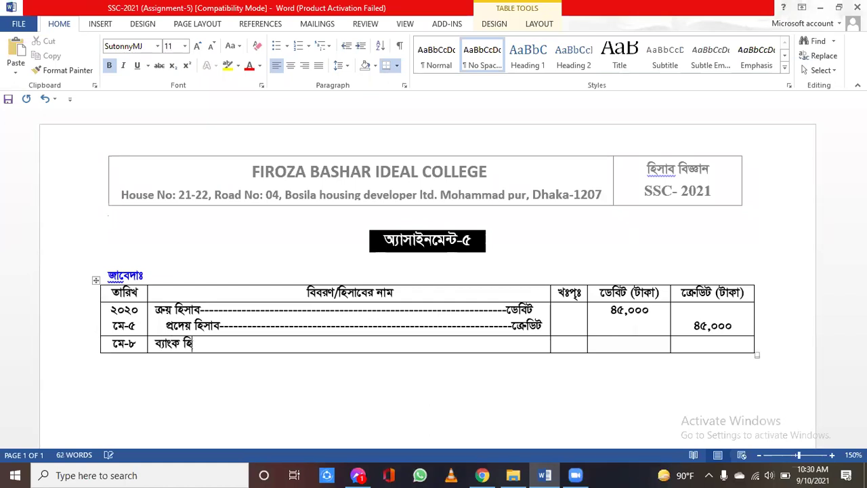
type("সাব----------------------------")
type("------------------------------------")
type("--ে")
type("ডে")
type("বিট")
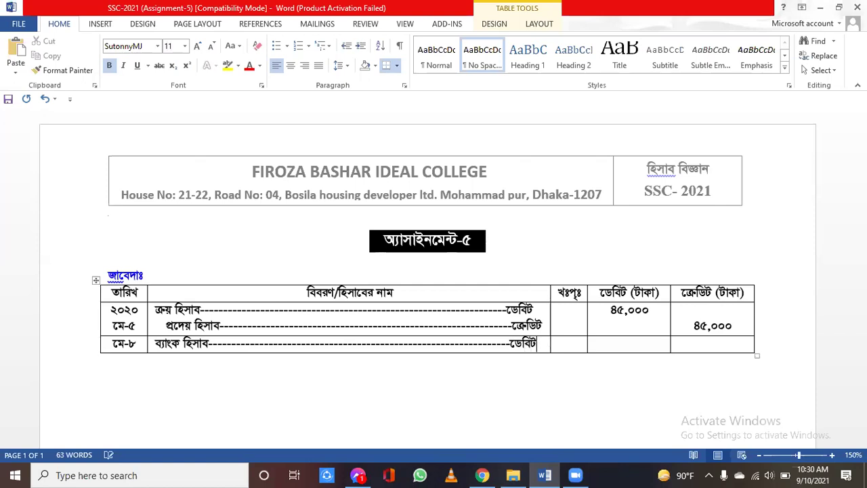
Add a second debit line "নগদান হিসাব" to the মে-৮ description, filled with dashes and ending in "ডেবিট"
key("Return")
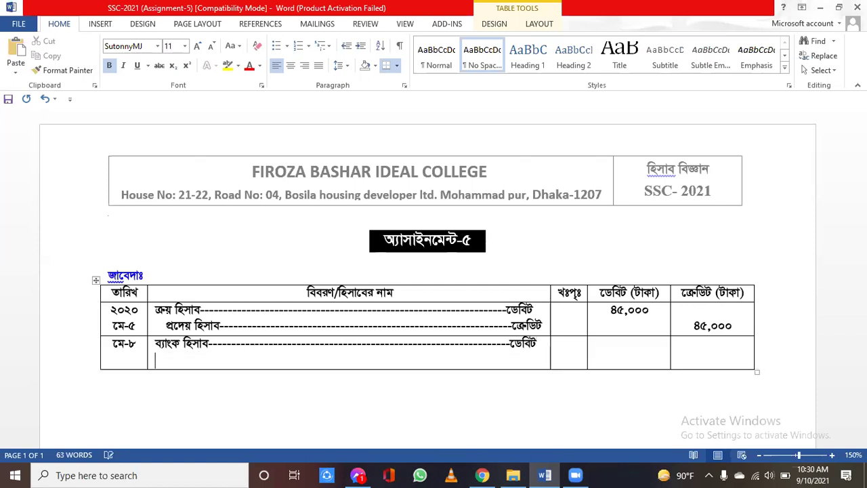
type("ন")
type("গদান ি")
type("হসাব")
type("-")
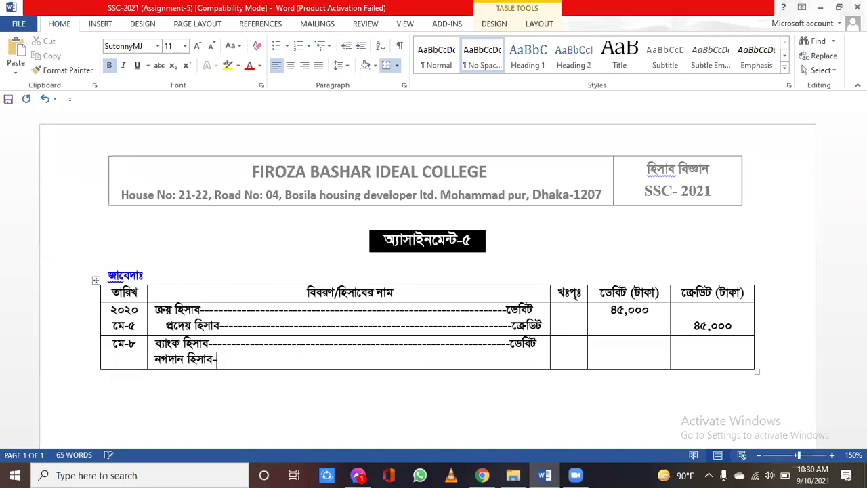
type("---------------------------------------------------------------")
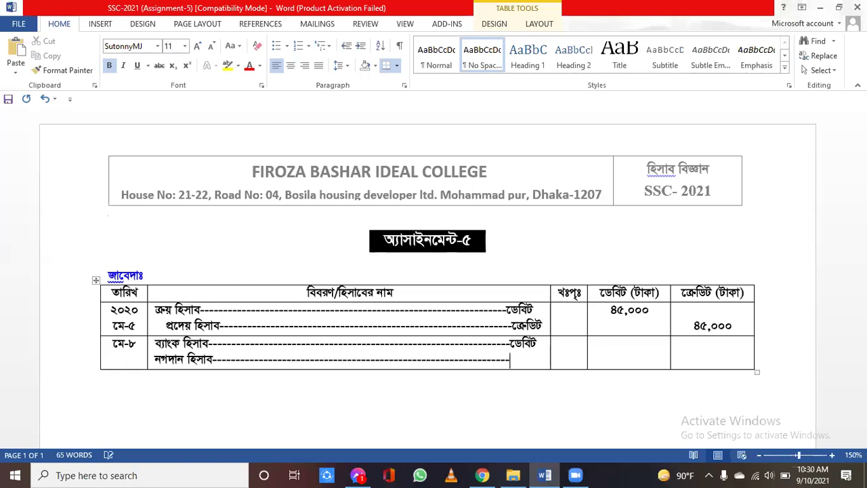
type("ডেিবট")
Add the indented, dash-filled line "বিক্রয় হিসাব" ending in "ক্রেডিট" to the মে-৮ entry, and place the cursor level with it in the credit column
key("Return")
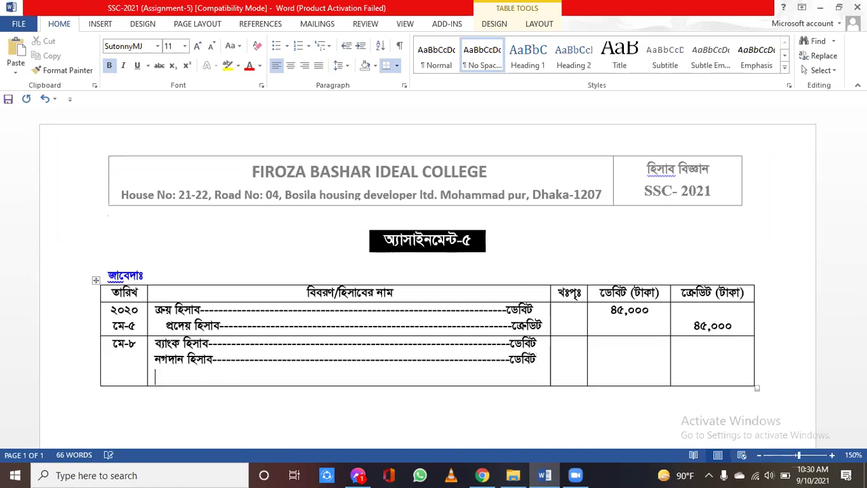
type("বিক্রয় ")
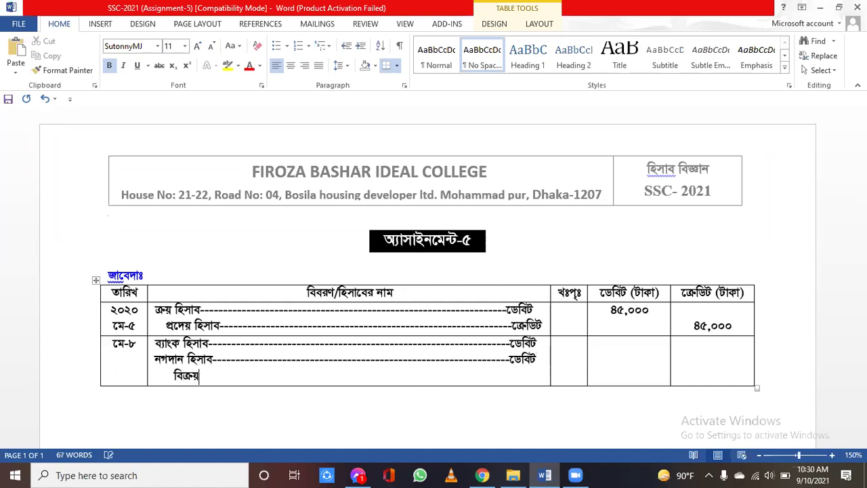
type("হিসাব-----------------------------------------------------------")
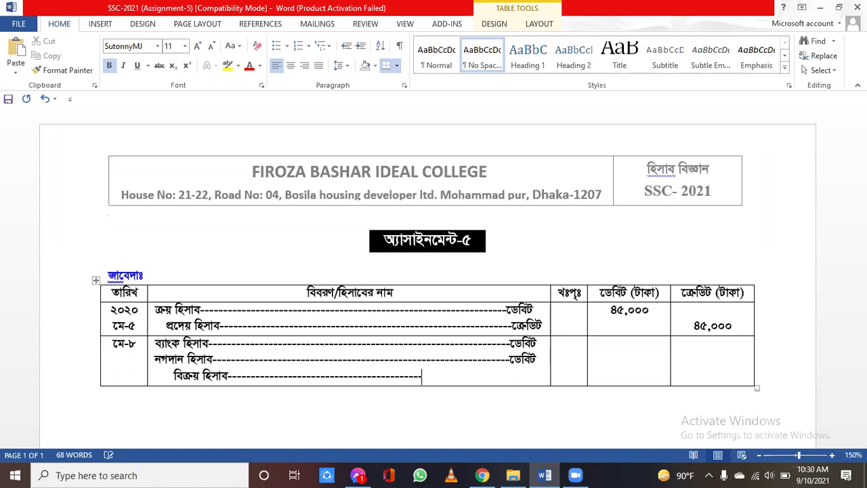
type("-")
type("ে")
type("ক্রডি")
type("ট")
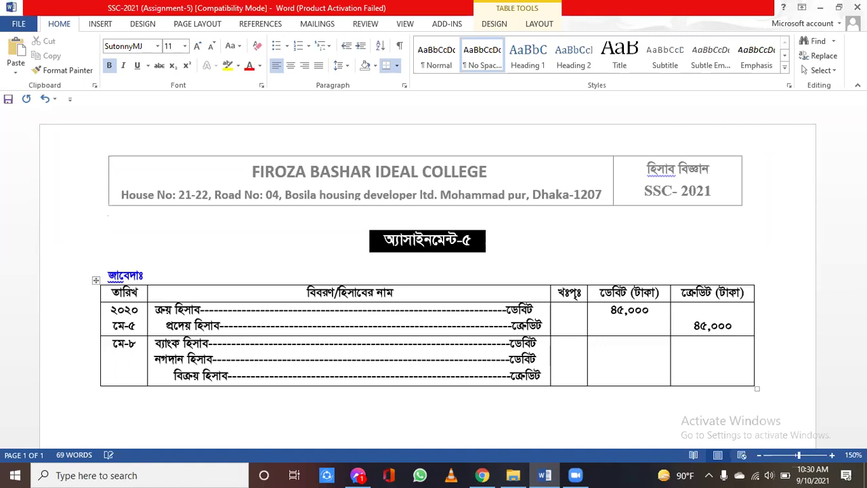
left_click(737, 350)
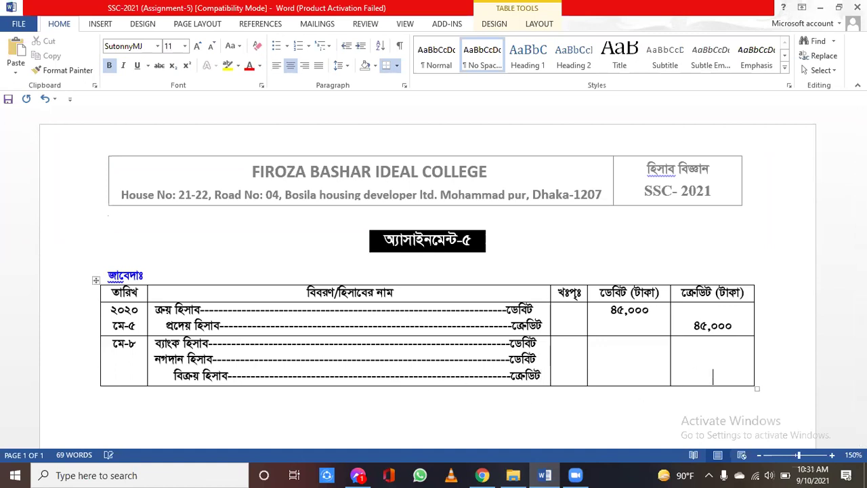
Enter the মে-৮ amounts, ৫০,০০০ as the credit and ৩০,০০০ and ২০,০০০ as the two debits, checking the Messenger image, and save the document
type("50,000")
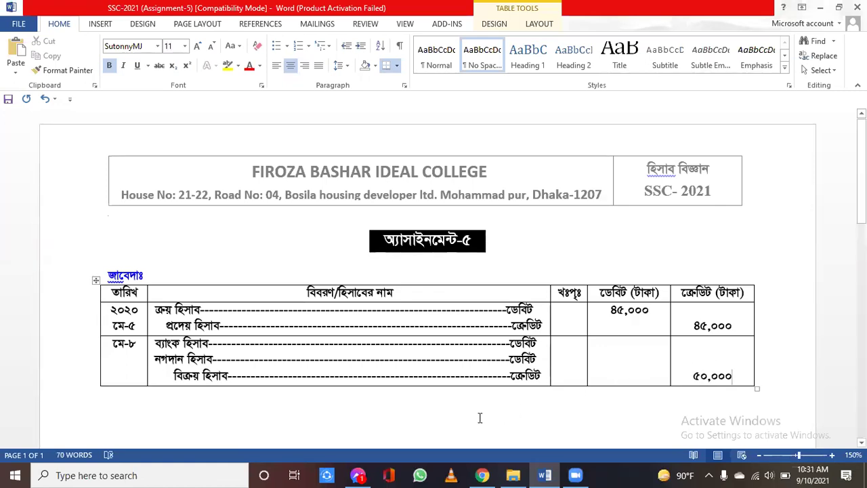
left_click(359, 474)
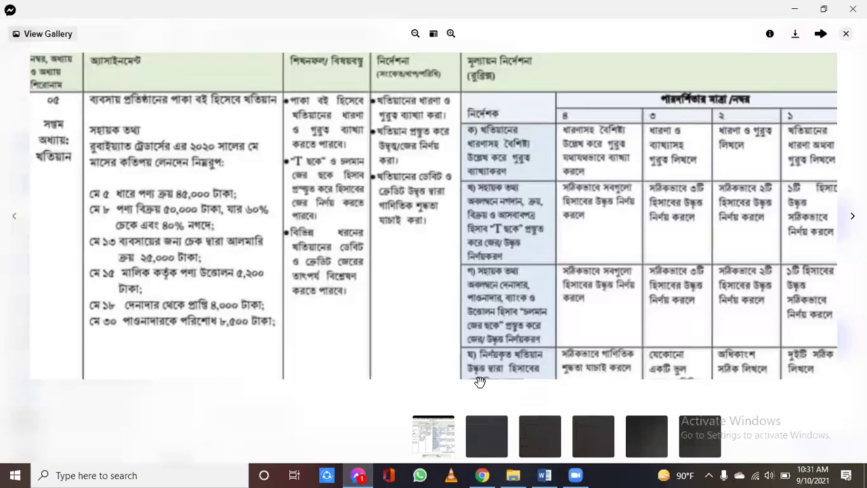
left_click(366, 474)
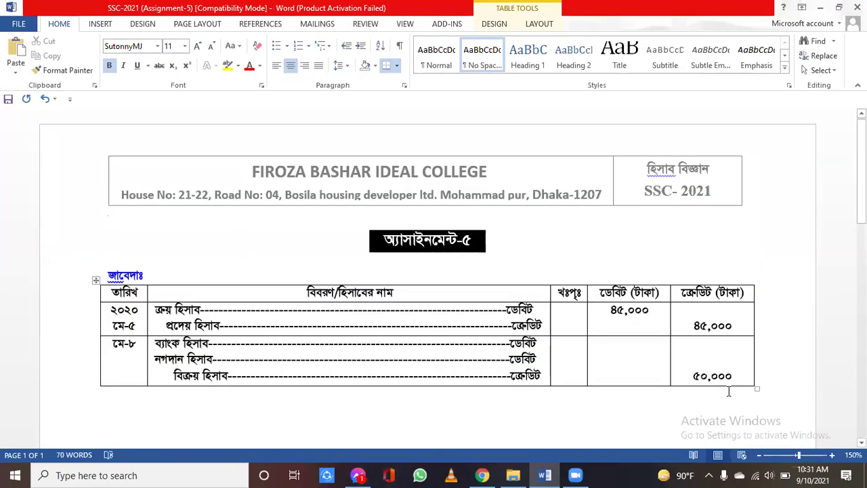
left_click(633, 345)
type("৩০,০০০")
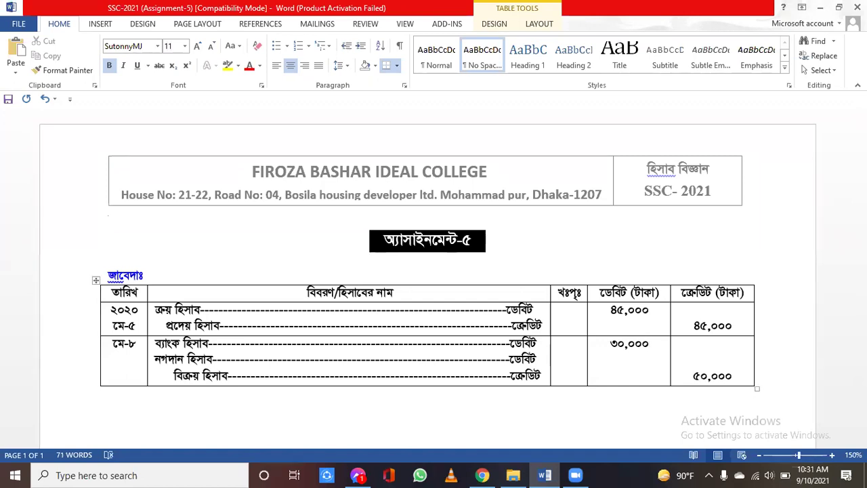
key("Return")
type("২০,০০০")
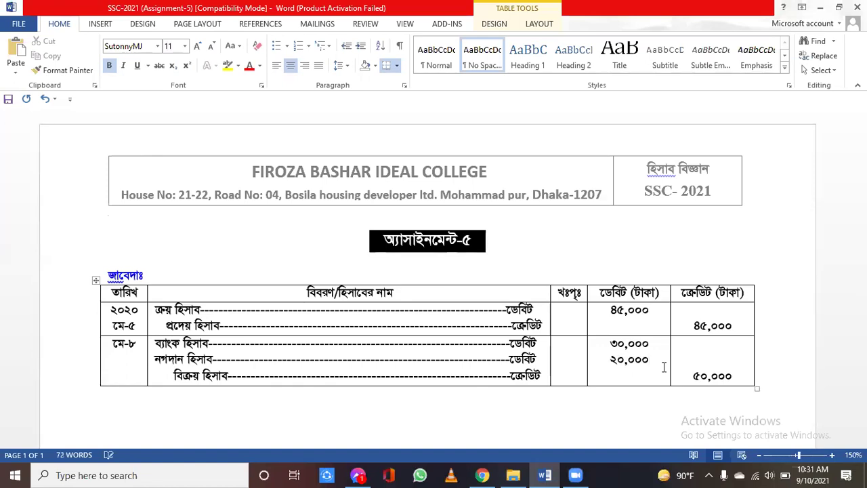
key("ctrl+s")
Append a new row to the journal table, consult the transaction list in the Messenger image, and enter the date মে-১৩
left_click(762, 350)
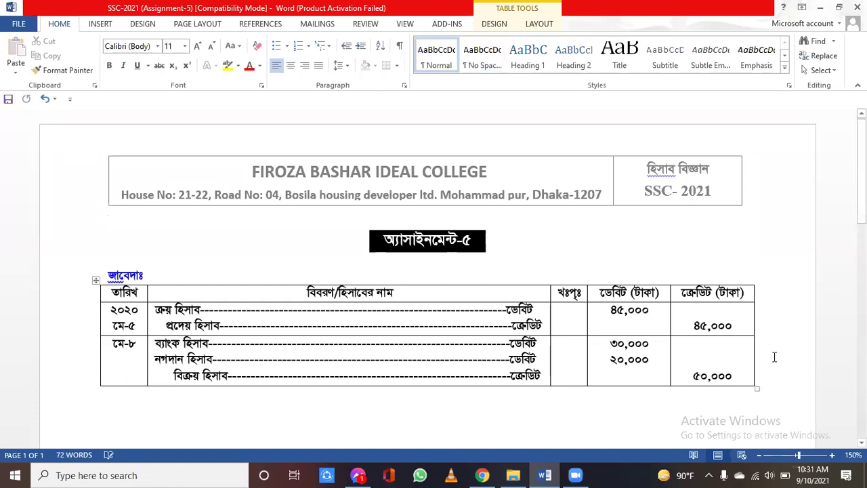
key("Return")
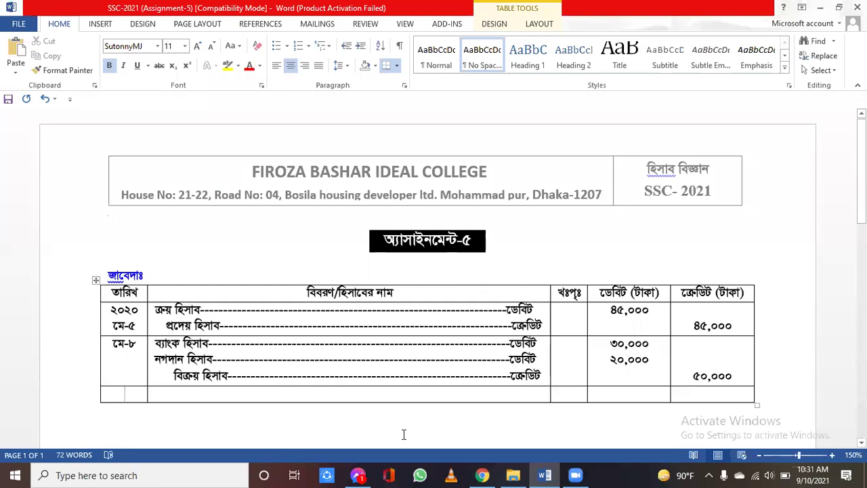
left_click(357, 475)
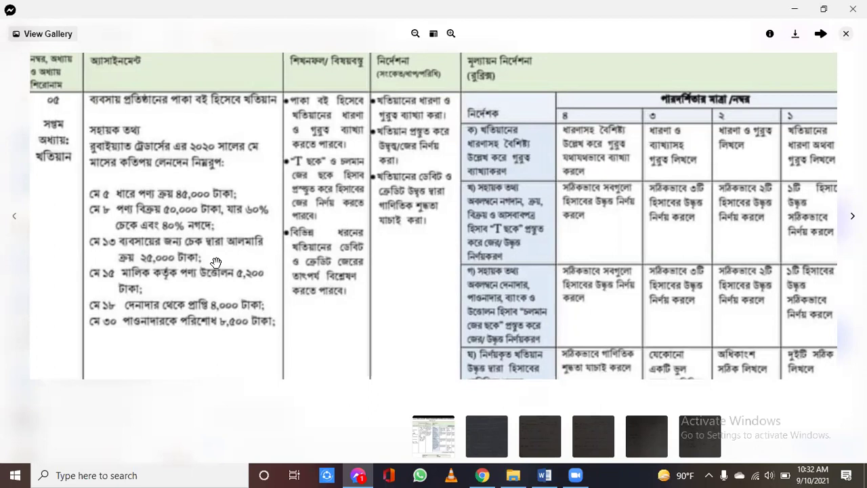
left_click(358, 474)
type("মে-১৩")
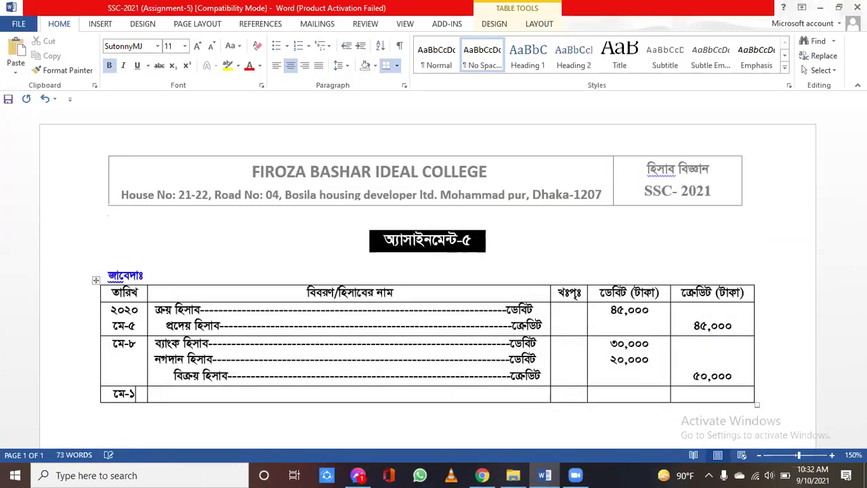
Check the মে ১৩ purchase in the Messenger image, and enter the dash-filled line "আসবাবপত্র হিসাব" ending in "ডেবিট" in that row's description
left_click(180, 393)
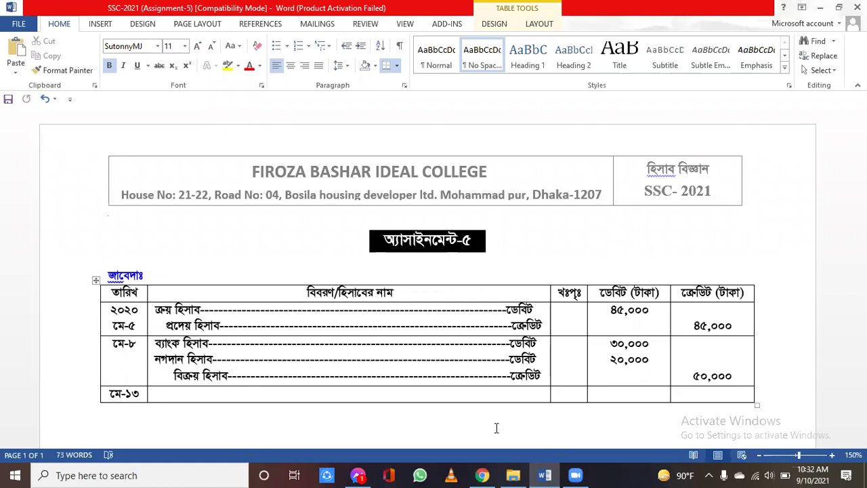
left_click(359, 474)
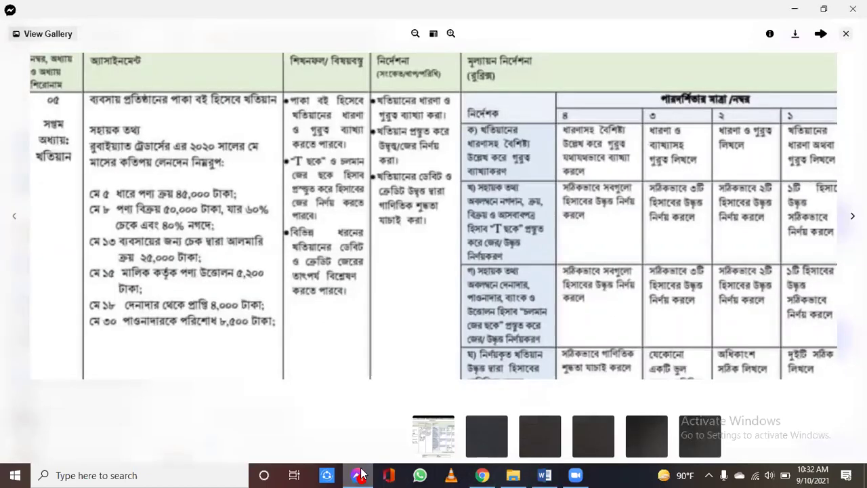
left_click(359, 474)
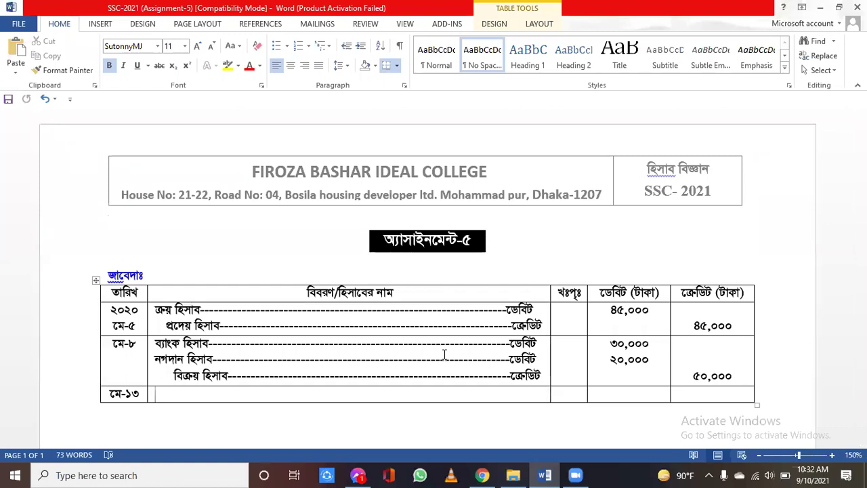
type("আসবাব")
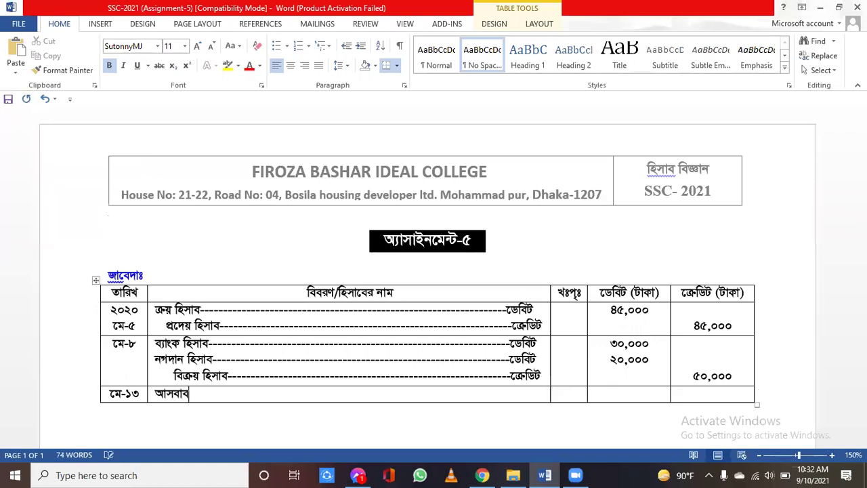
type("পত্র হিসাব--------------------------------------")
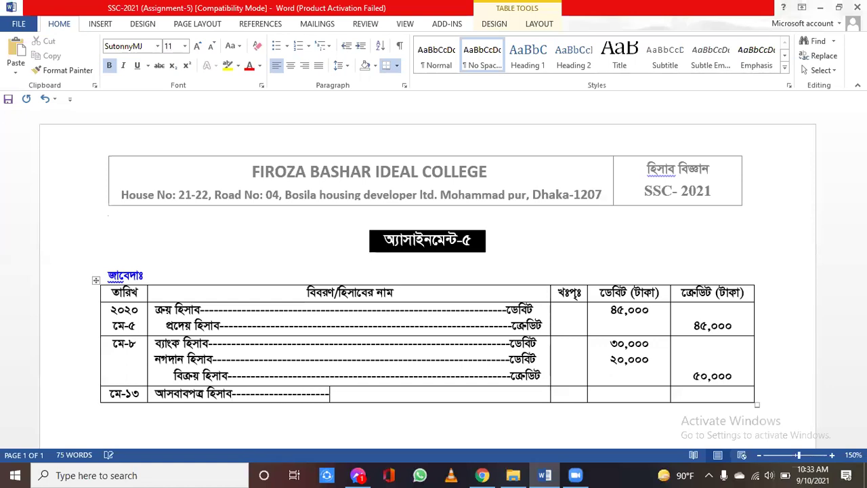
type("--------------------------")
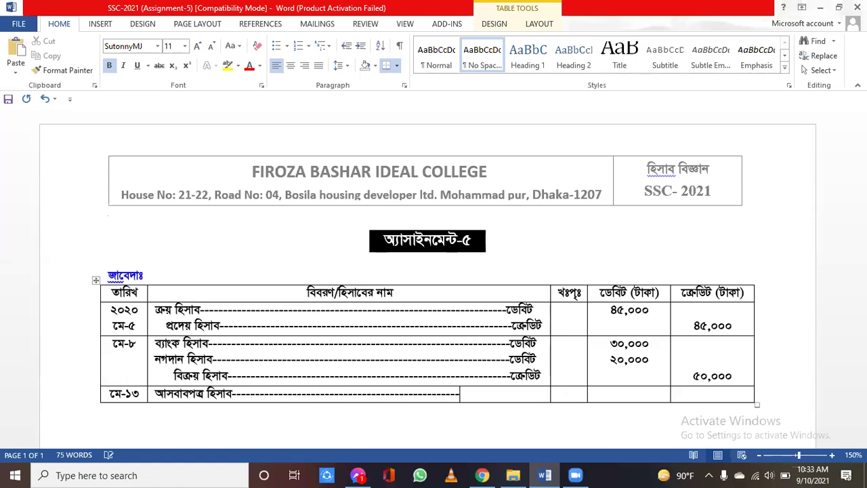
type("sss---েডবিট")
Add the indented, dash-filled line "ব্যাংক হিসাব" ending in "ক্রেডিট" to the মে-১৩ entry, trimming the dashes so it fits on one line
key("Return")
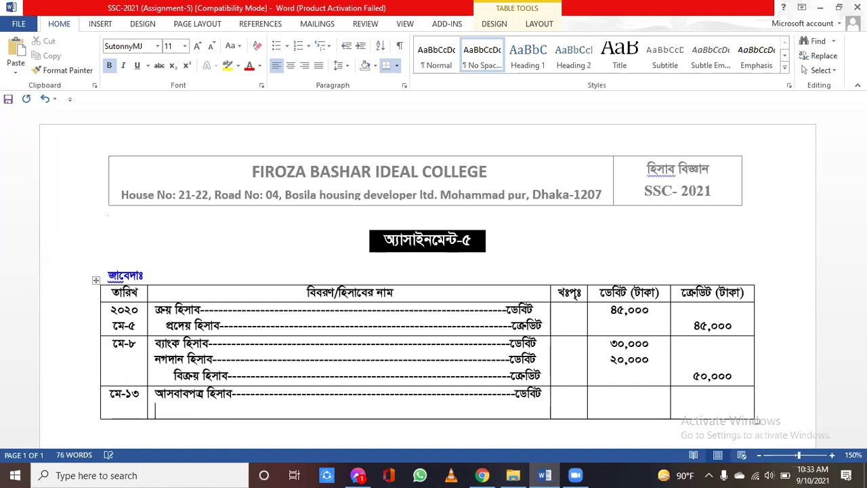
type("উ্যাংক")
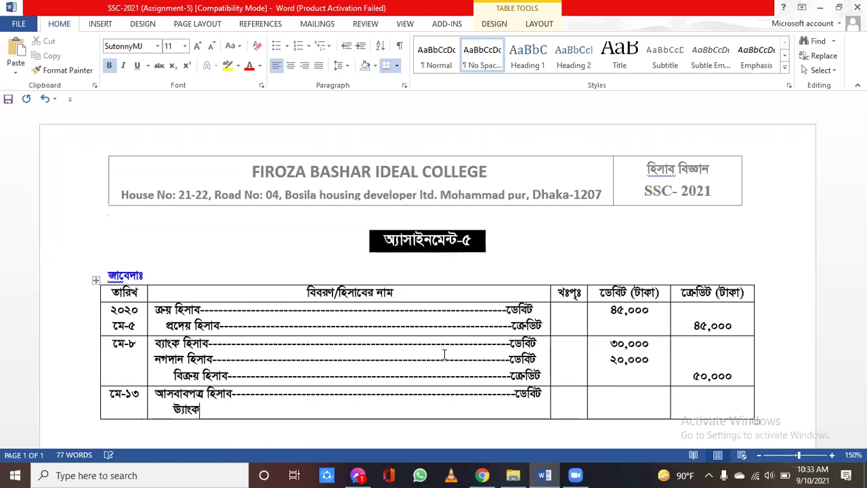
key("BackSpace")
key("BackSpace")
key("BackSpace")
key("BackSpace")
key("BackSpace")
type("ব্যাংক হিসাব")
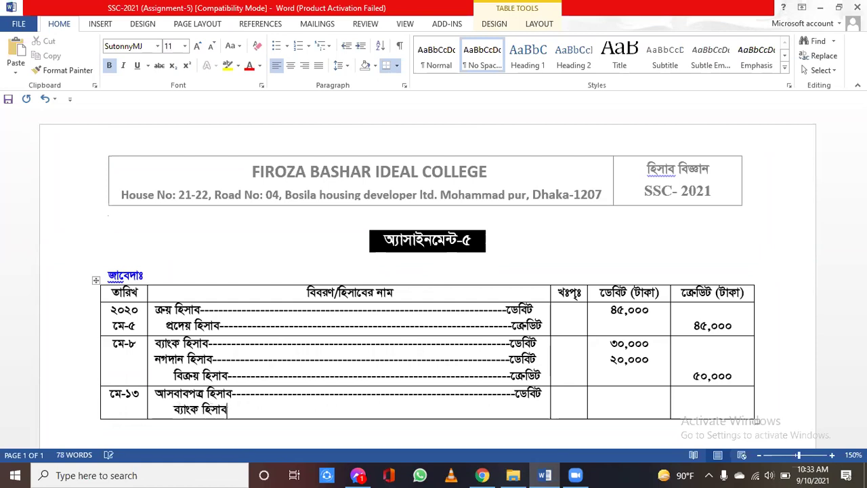
type("---------------------------------------------------")
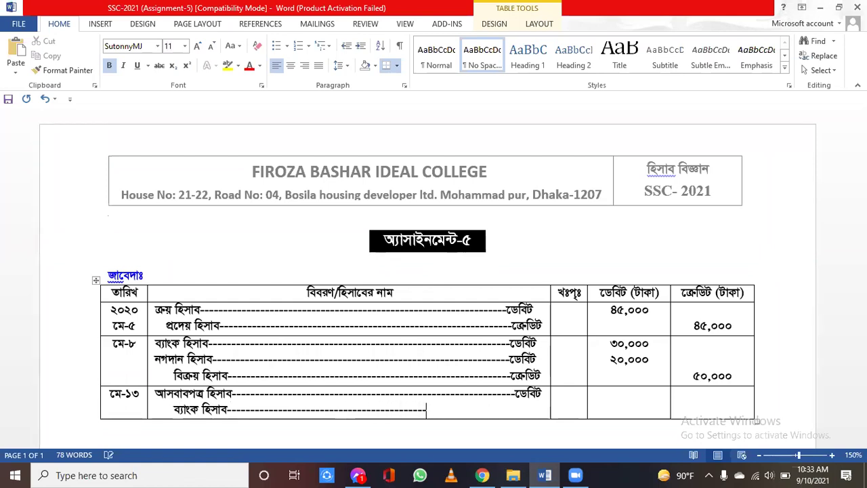
type("-------------")
type("ক্রেডি")
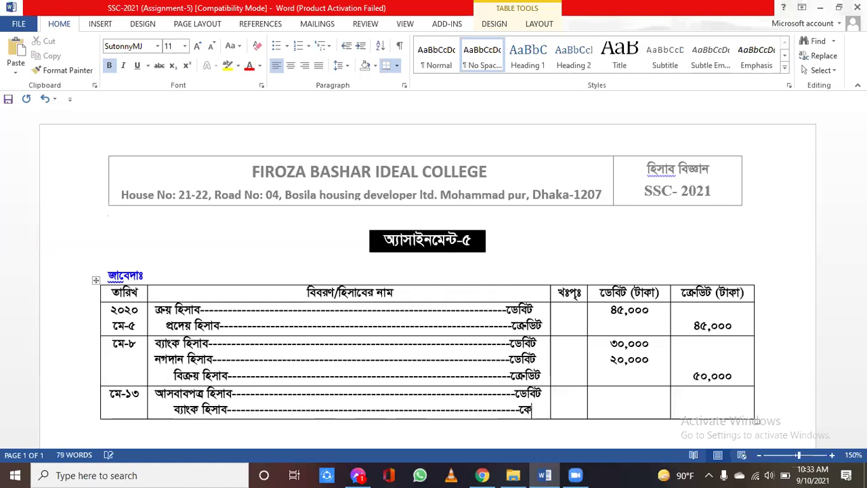
type("ট")
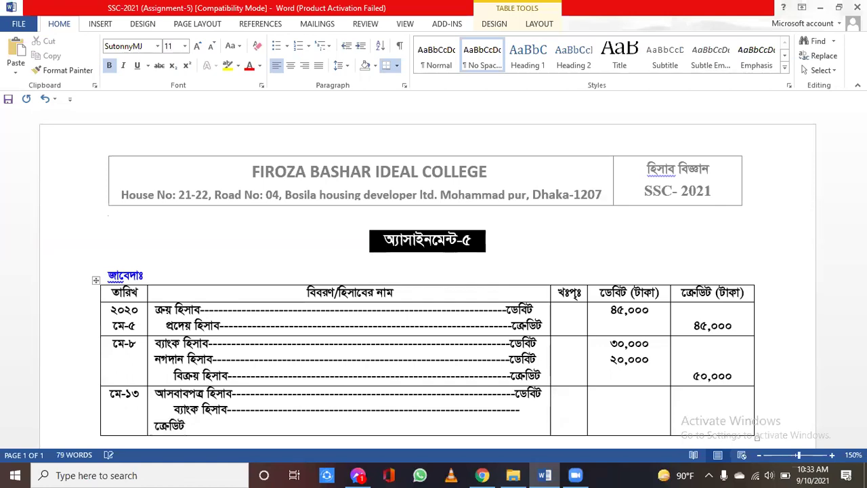
left_click(449, 411)
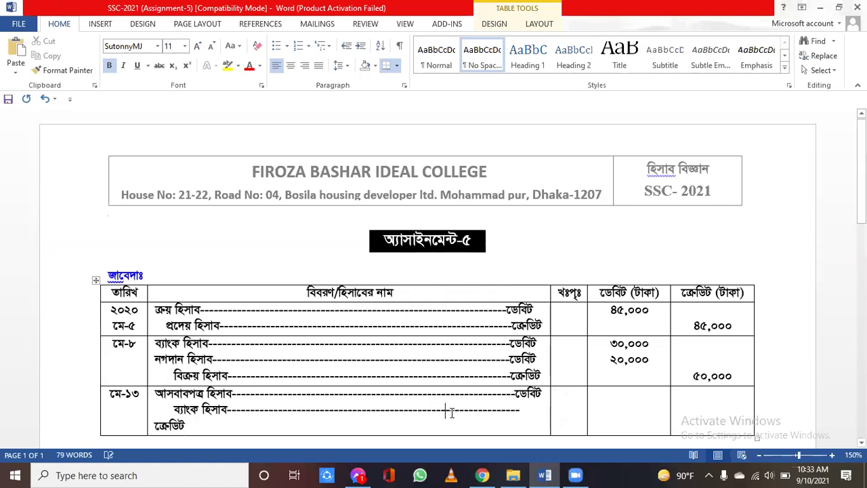
key("BackSpace")
key("BackSpace")
key("BackSpace")
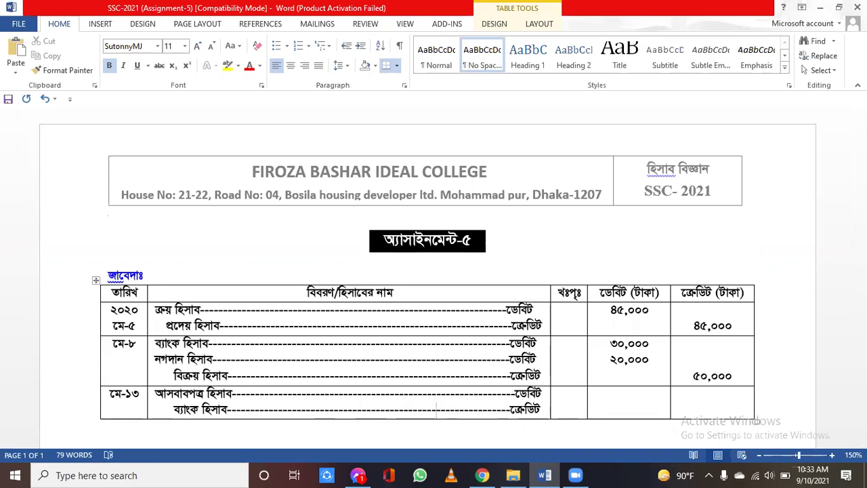
Check the মে ১৩ amount in the Messenger image, and enter ২৫,০০০ as debit for আসবাবপত্র হিসাব and as credit level with ব্যাংক হিসাব
left_click(357, 475)
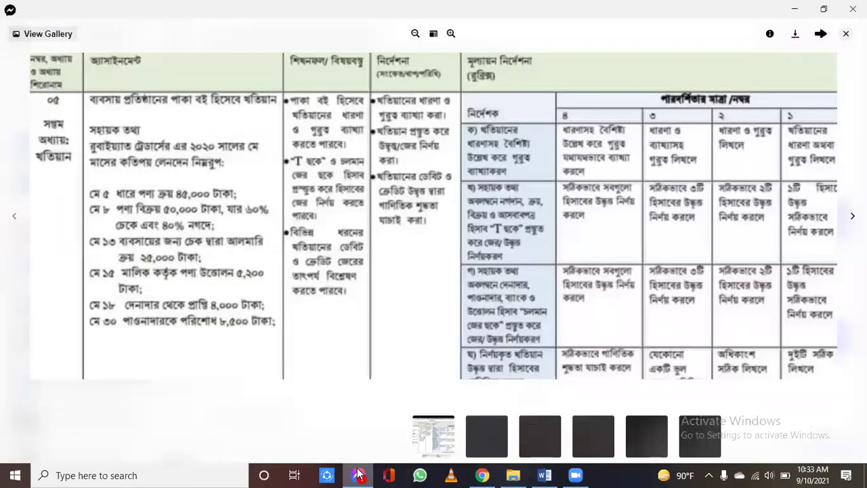
left_click(357, 474)
left_click(646, 395)
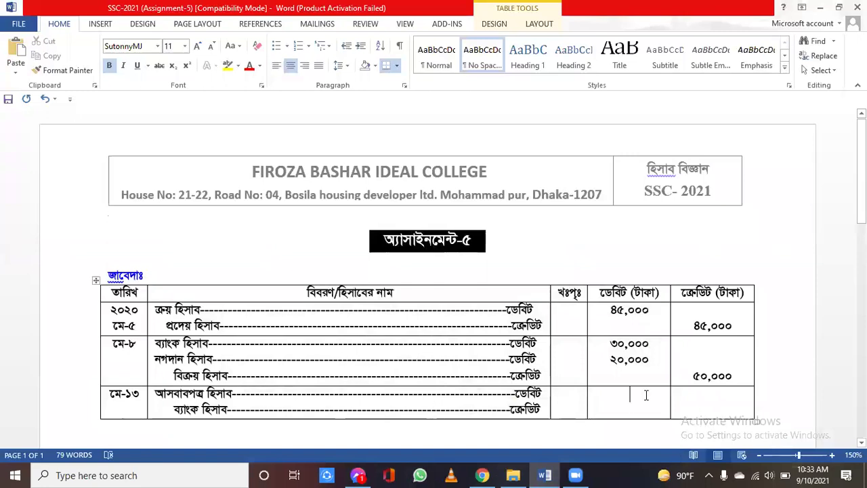
type("২৫,০০০")
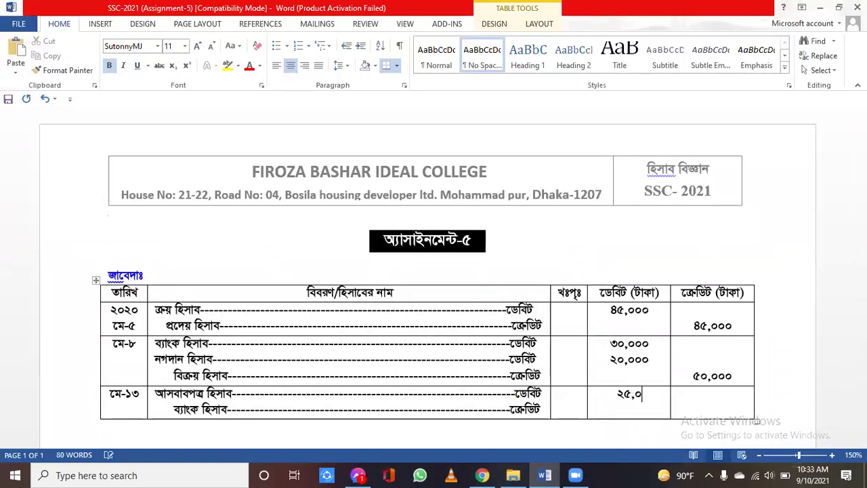
left_click(723, 392)
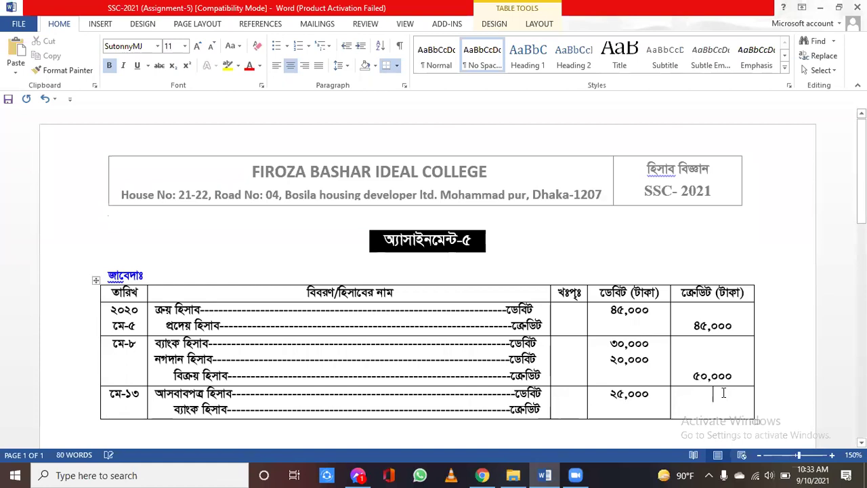
type("২৫")
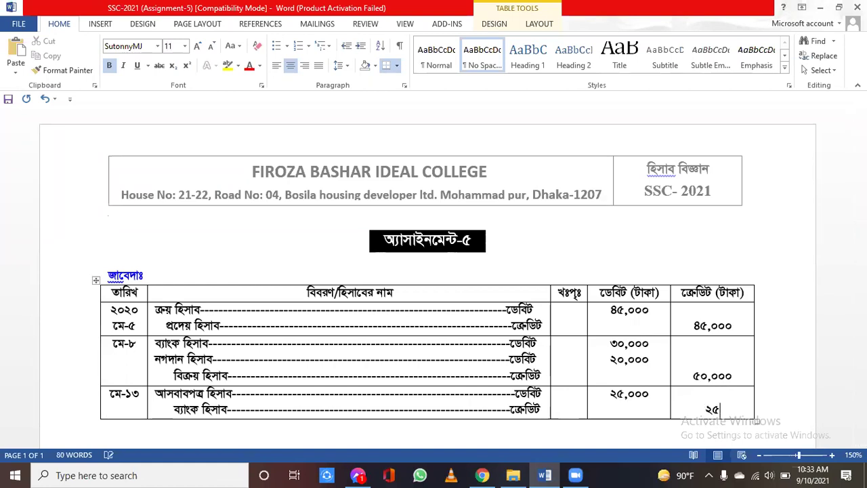
type(",০০০")
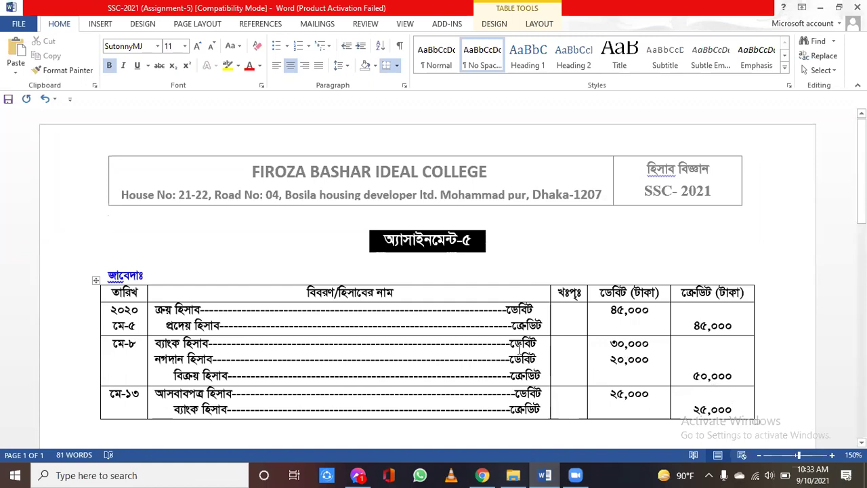
Append another journal row, consult the Messenger image for the next transaction, enter the date মে-১৫, and move to its description cell
scroll(519, 348, "down", 1)
left_click(771, 360)
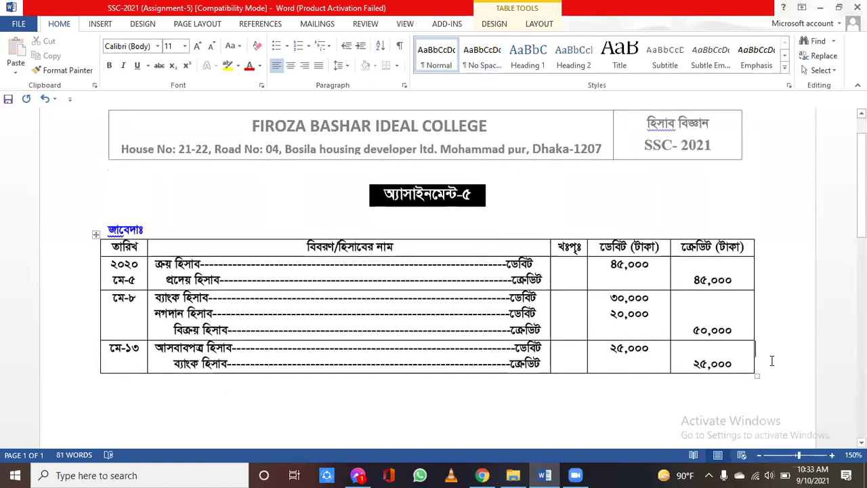
key("Return")
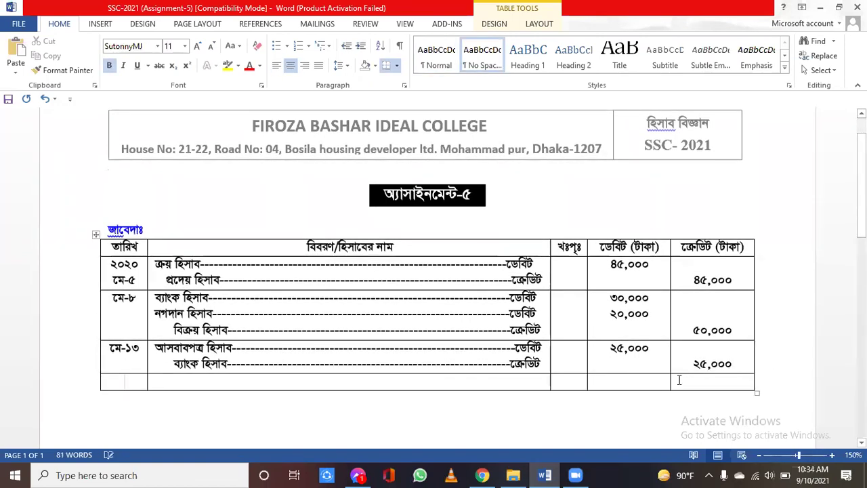
left_click(358, 475)
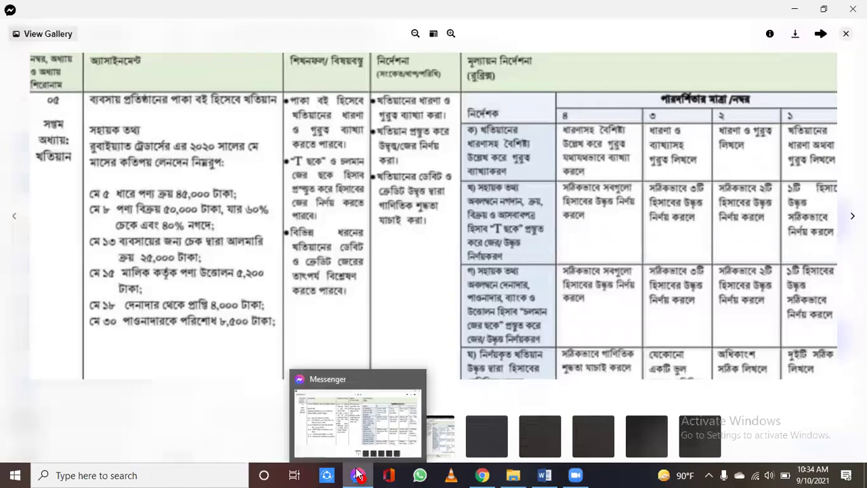
left_click(544, 475)
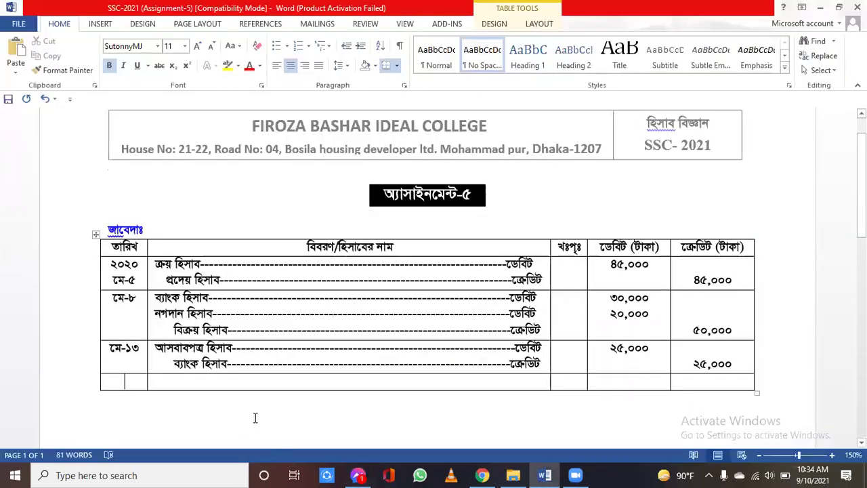
type("মে-")
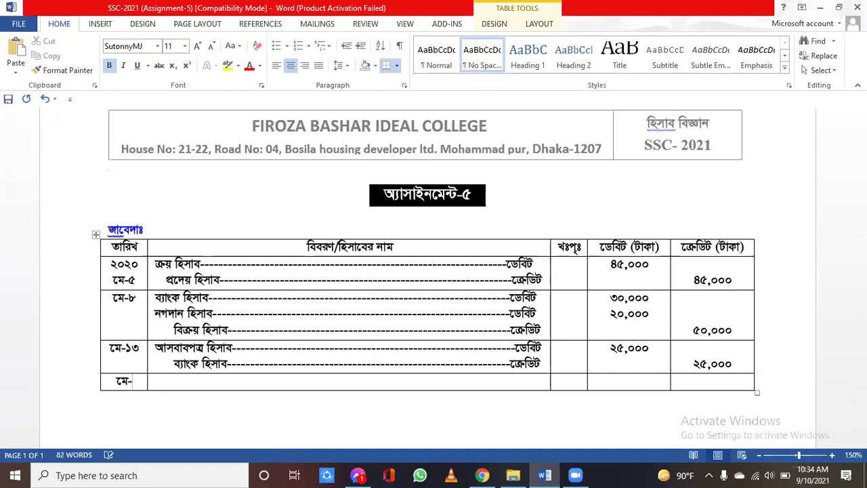
type("১৫")
key("Tab")
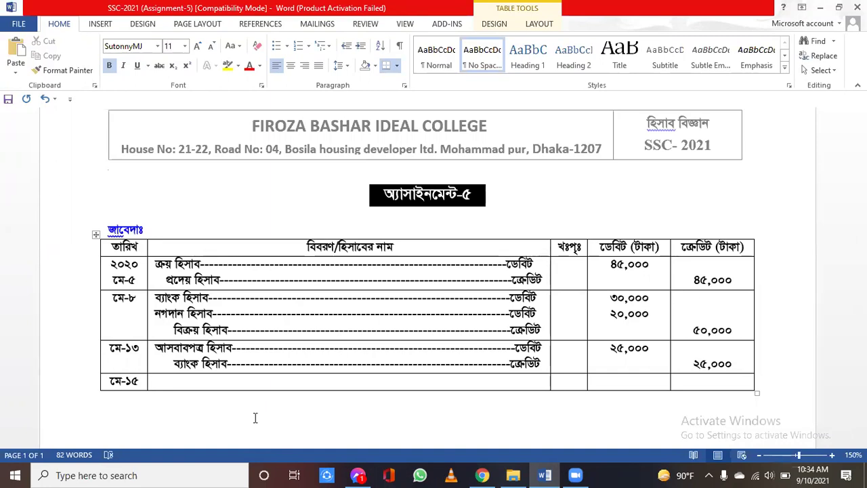
Enter the dash-filled line "উত্তোলন হিসাব" ending in "ডেবিট" in the মে-১৫ row's description
type("উ")
type("ত্তে")
type("ালন")
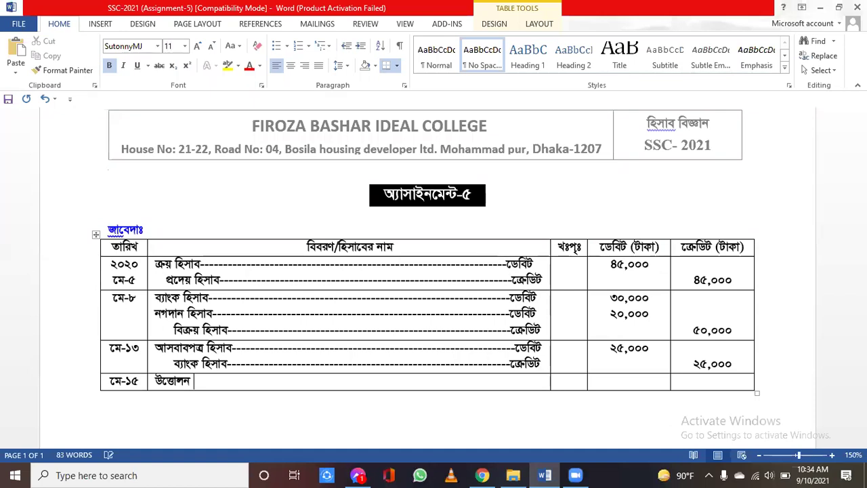
type(" হিসাব")
type("------------------")
type("----------------------------")
type("----------------------")
type("ডেবিট")
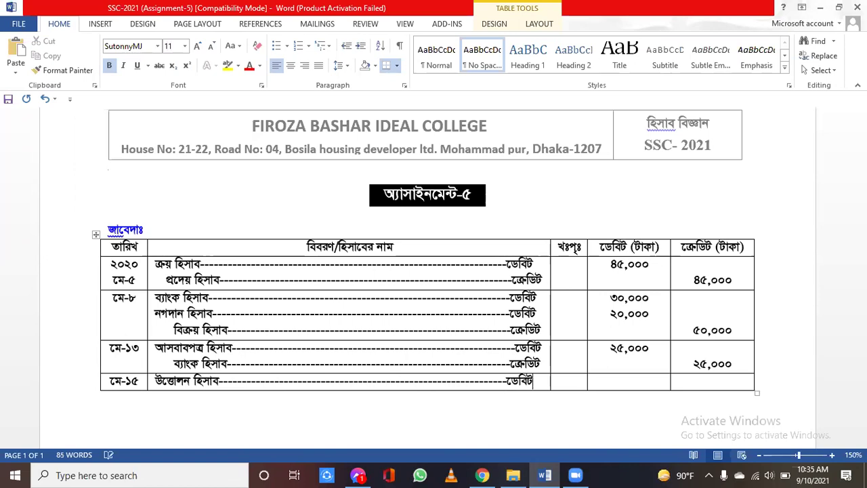
Add the indented, dash-filled line "ক্রয় হিসাব" ending in "ক্রেডিট" below উত্তোলন হিসাব in the মে-১৫ entry
key("Return")
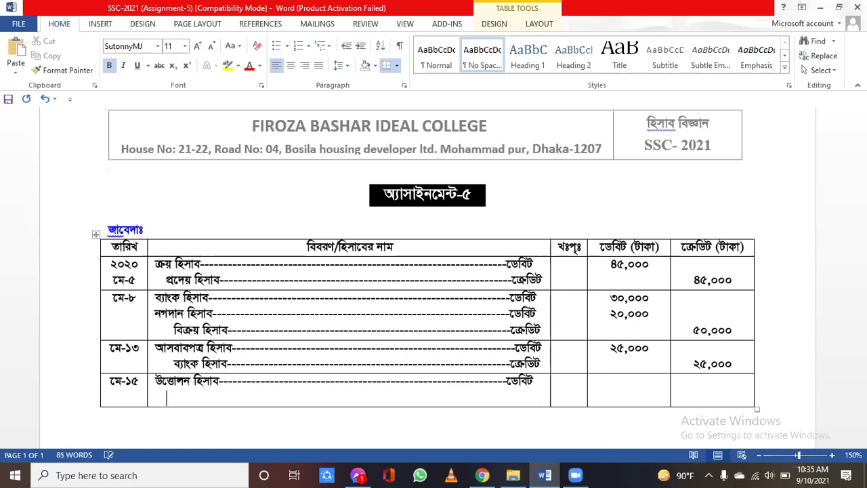
type("ক্রয়")
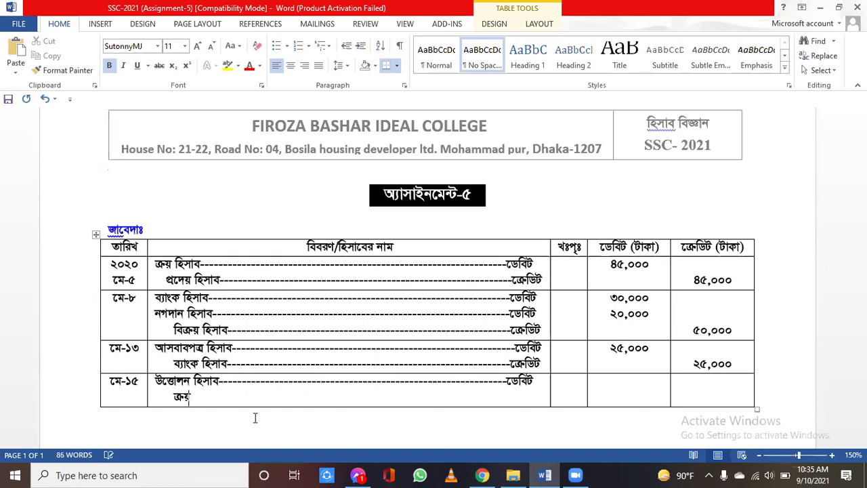
type(" হিসাব---------------------------------------------------------------")
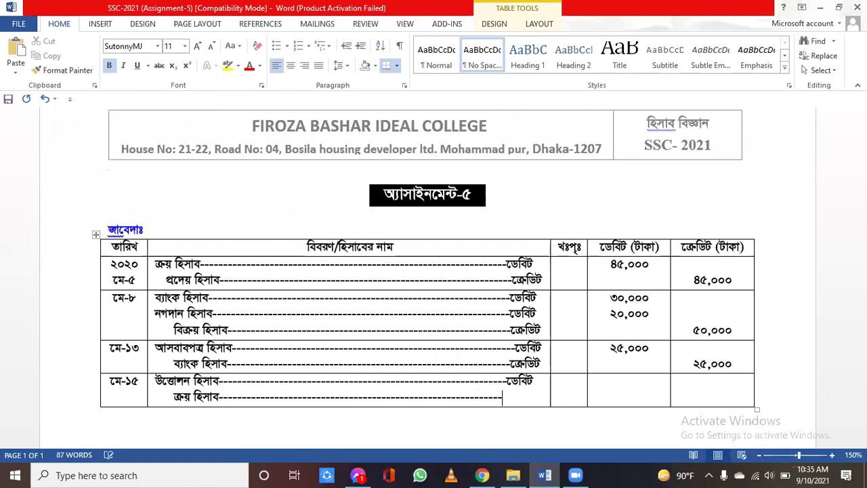
type("ক্রেডিট")
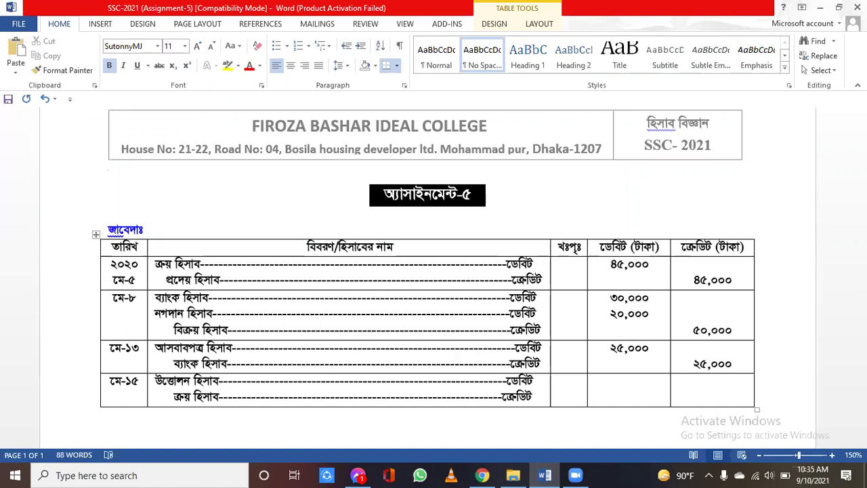
Check the মে ১৫ amount in the Messenger image, and enter ৫,২০০ as debit for উত্তোলন হিসাব and as credit level with ক্রয় হিসাব
left_click(358, 474)
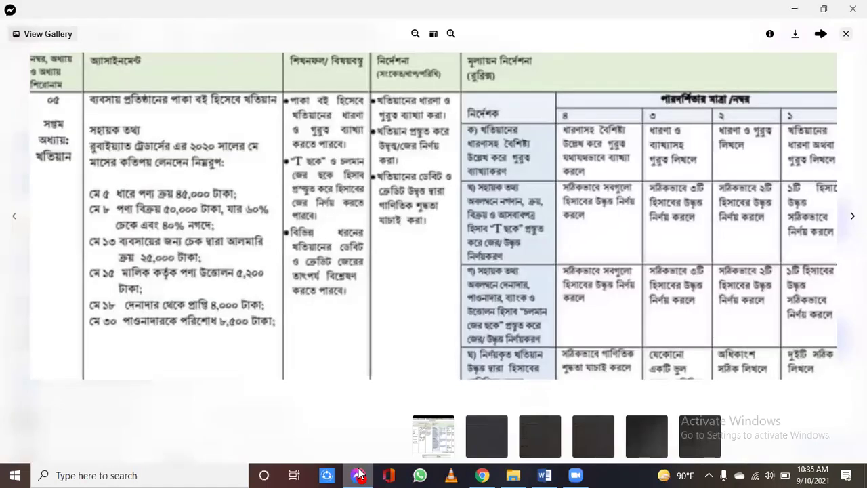
left_click(359, 475)
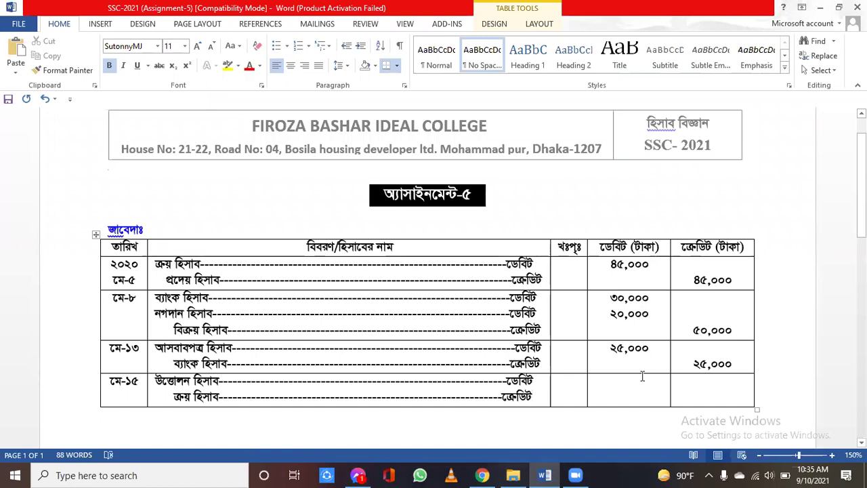
left_click(642, 381)
type("৫,")
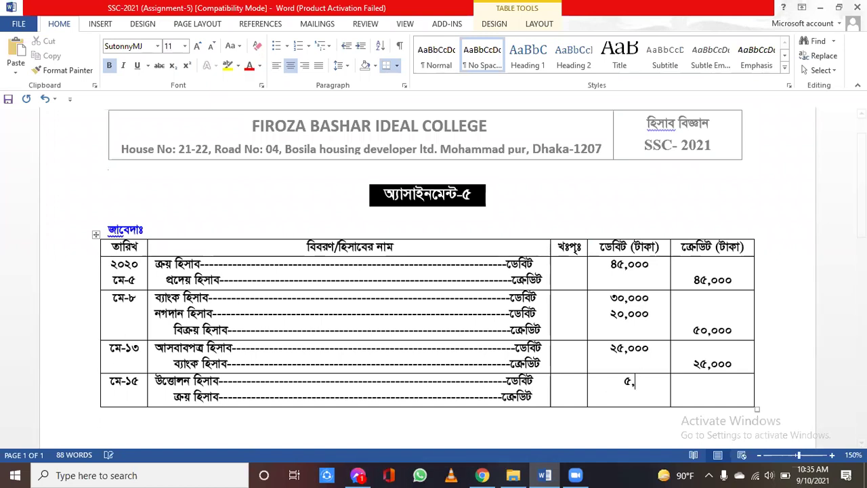
type("২০০")
left_click(729, 382)
key("Return")
type("৫,২০০")
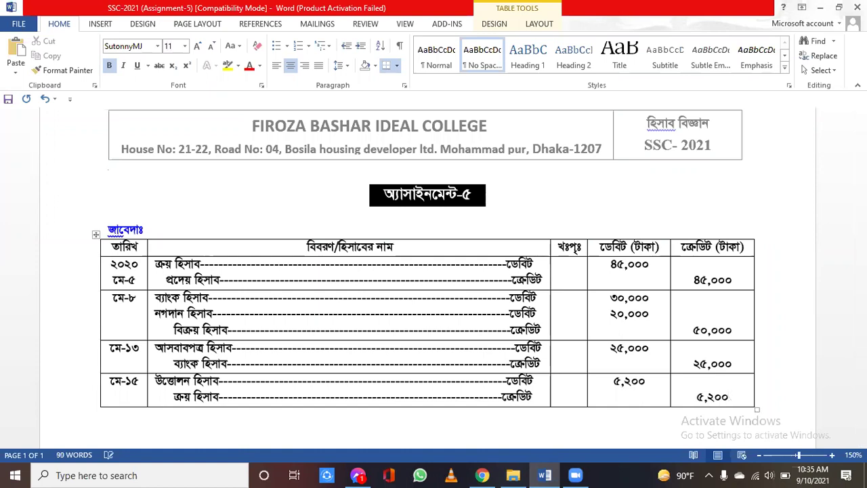
Append another journal row, consult the Messenger image for the next transaction, enter the date মে-১৮, and move to its description cell
left_click(769, 386)
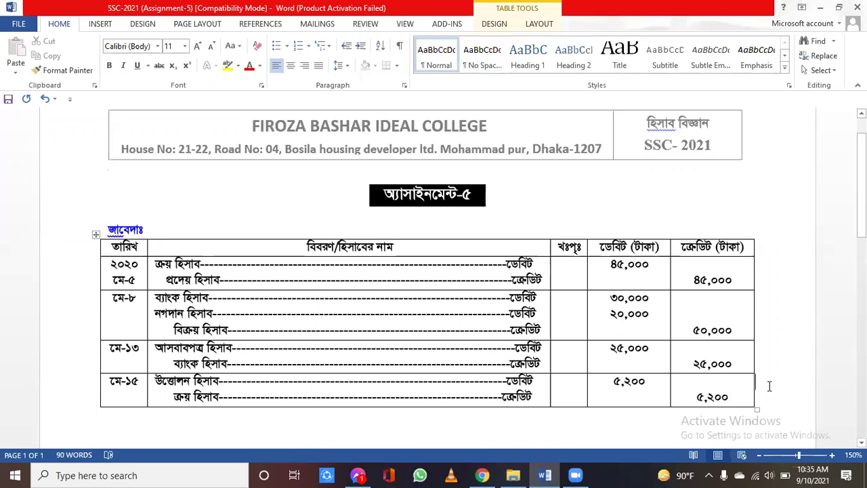
key("Return")
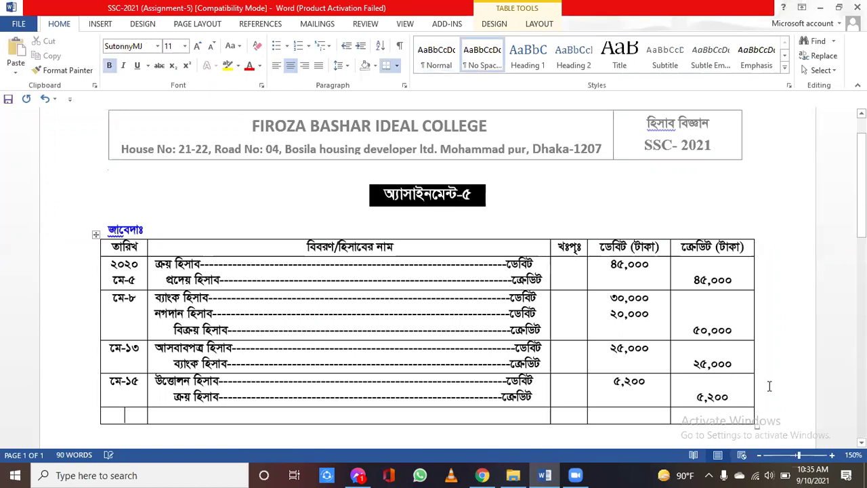
left_click(483, 474)
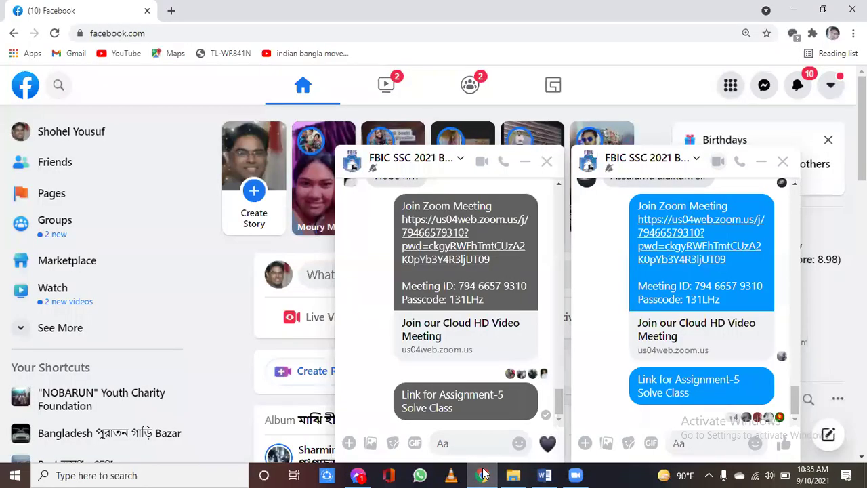
left_click(484, 474)
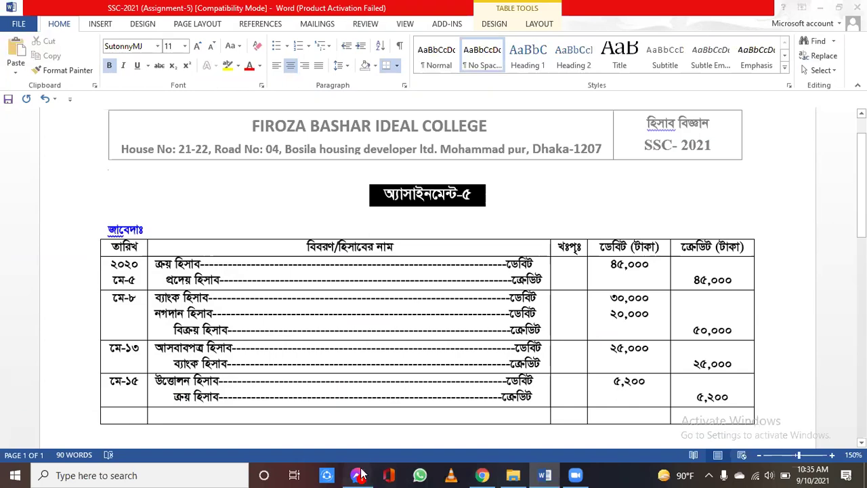
left_click(359, 473)
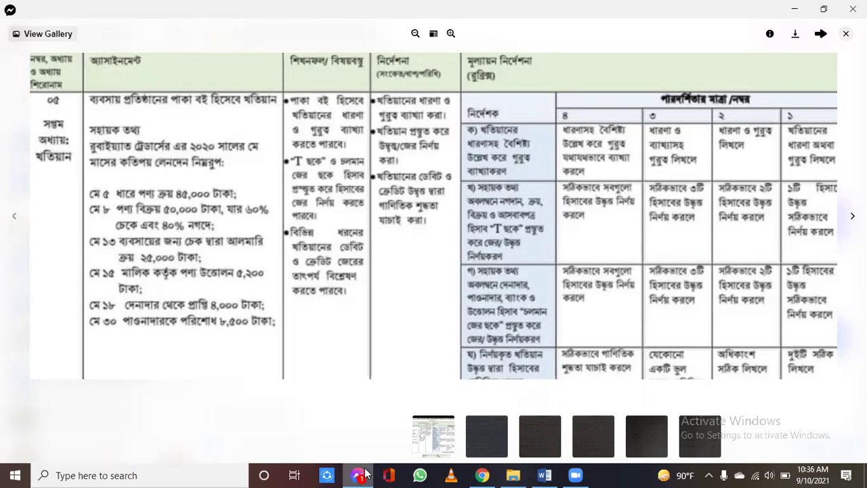
mouse_move(359, 474)
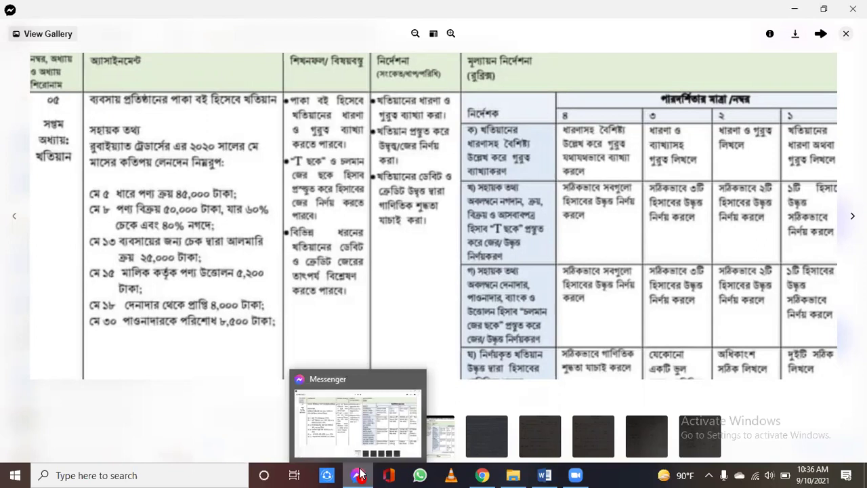
left_click(359, 474)
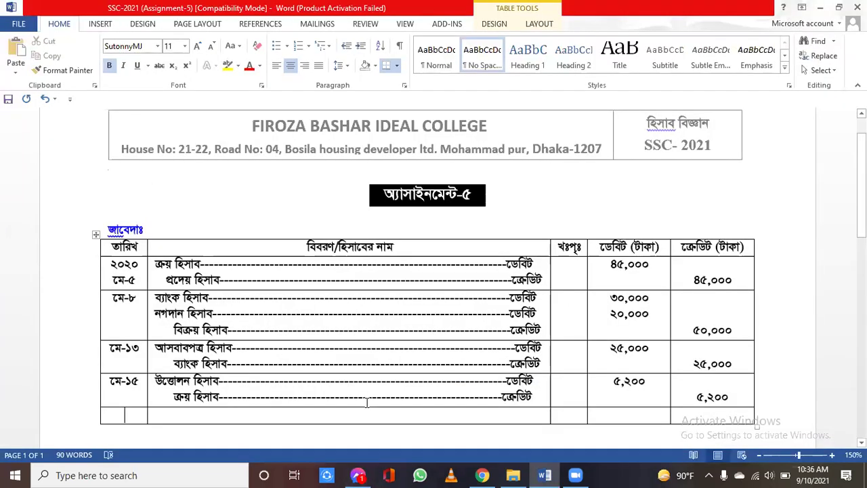
type("মে-")
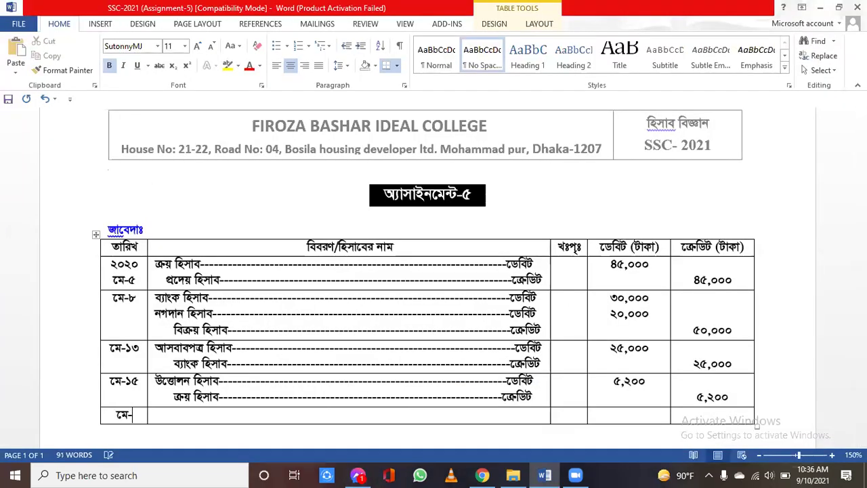
type("১৮")
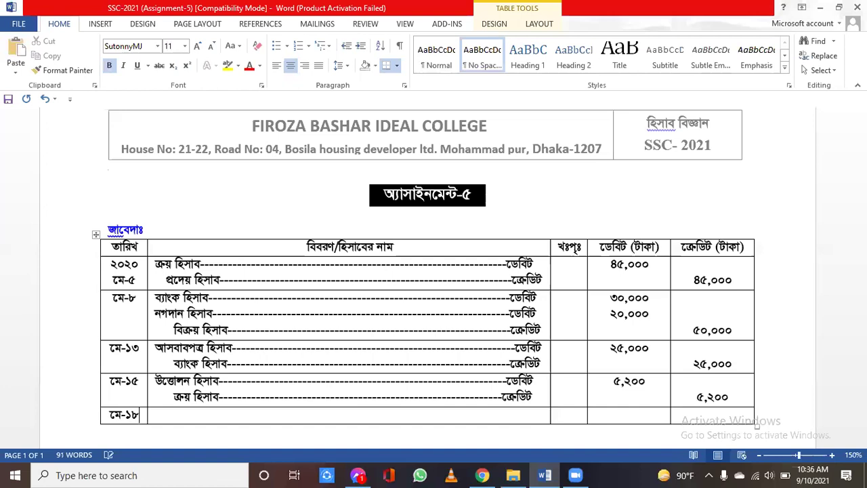
left_click(367, 402)
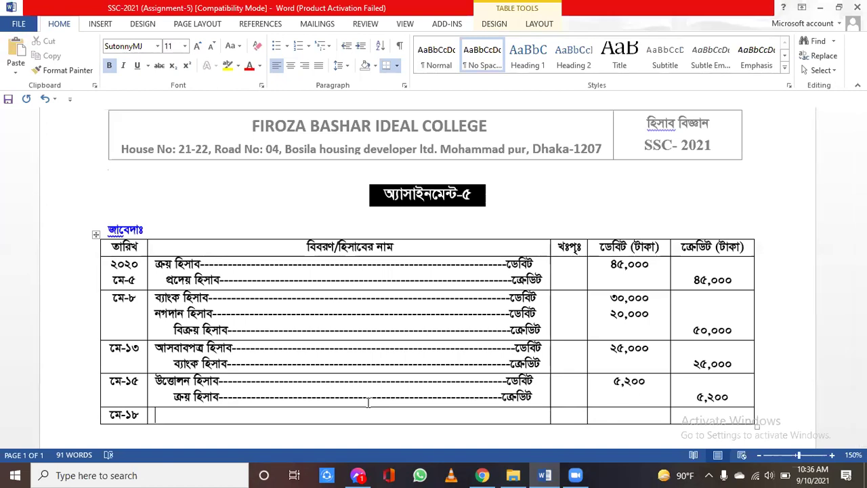
Enter the dash-filled line "নগদান হিসাব" ending in "ডেবিট" in the মে-১৮ row's description
type("ন")
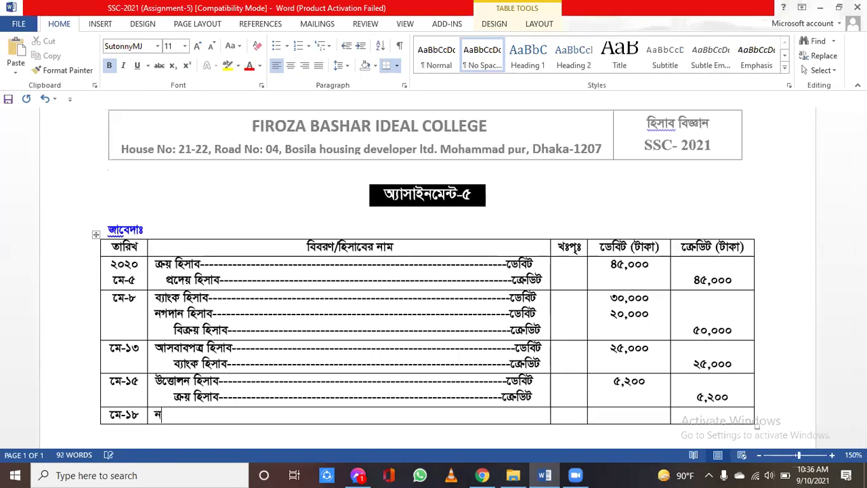
type("গদান হি")
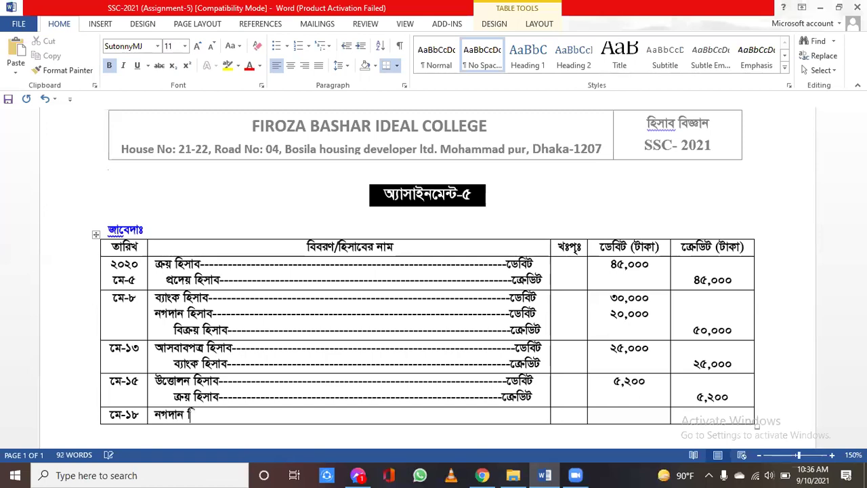
type("সাব-")
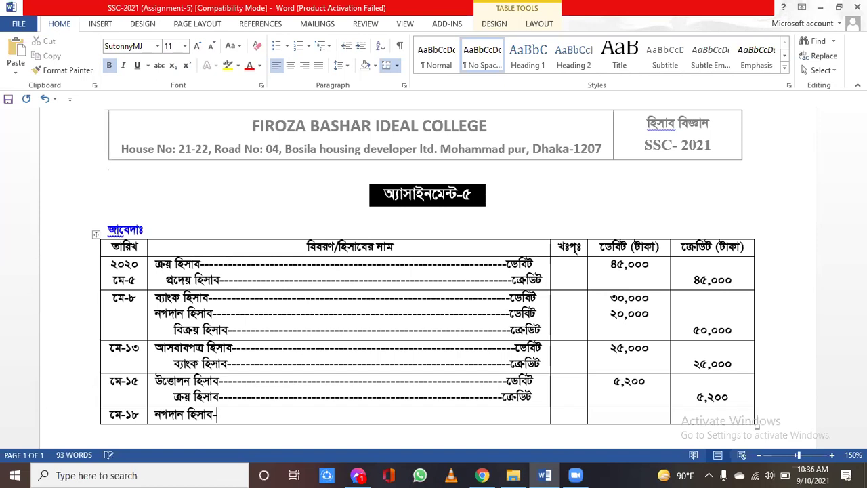
type("------------------------------")
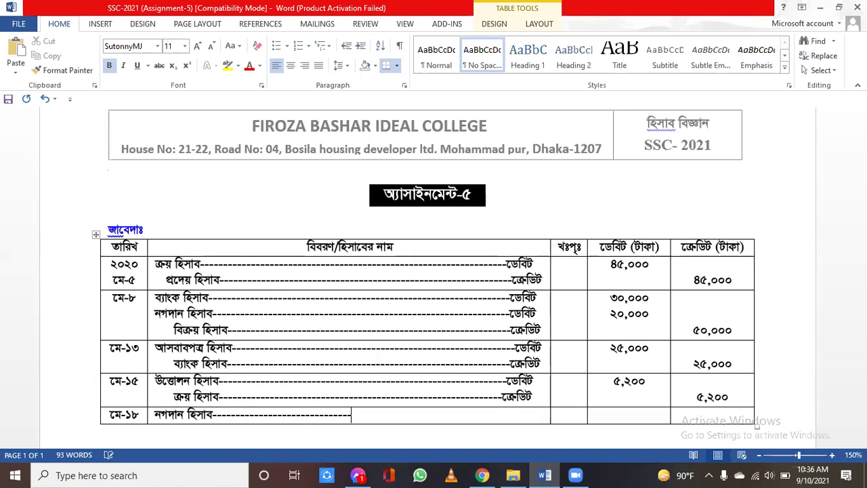
type("---------------------------------------------------------------------")
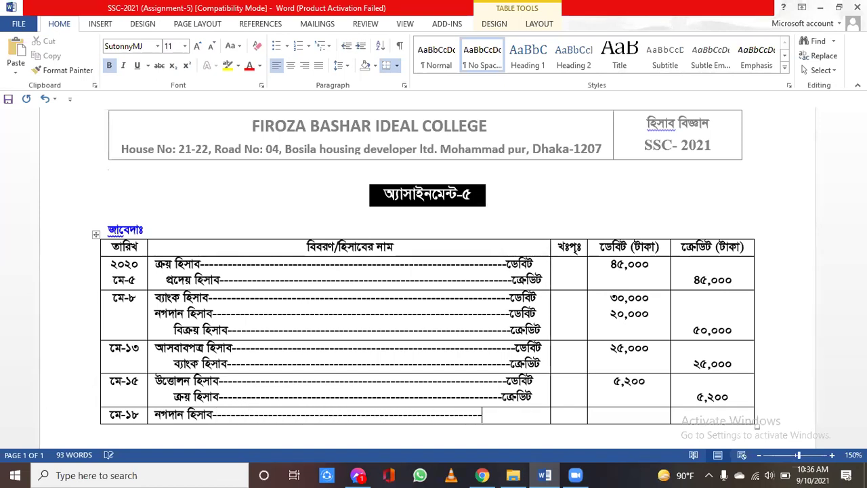
type("-েডবিট")
Add the indented, dash-filled line "দেনাদার হিসাব" ending in "ক্রেডিট" below নগদান হিসাব in the মে-১৮ entry
key("Return")
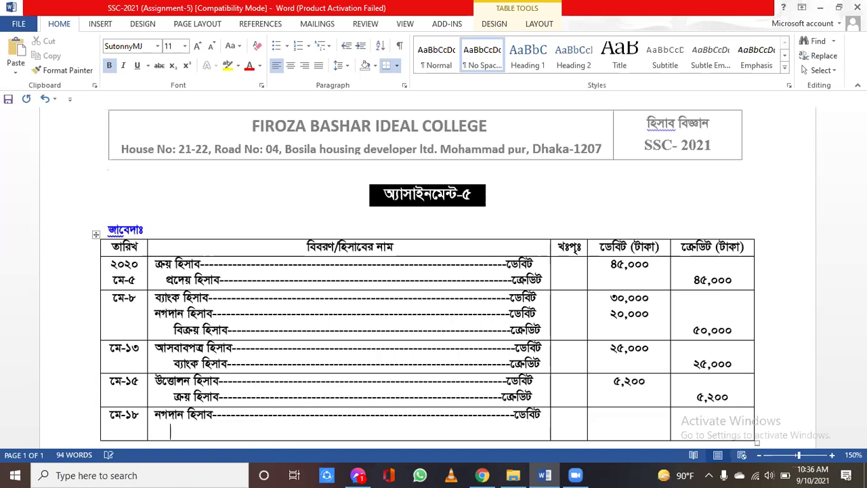
type("দে")
type("নাদা")
type("র ")
type("হিসাব")
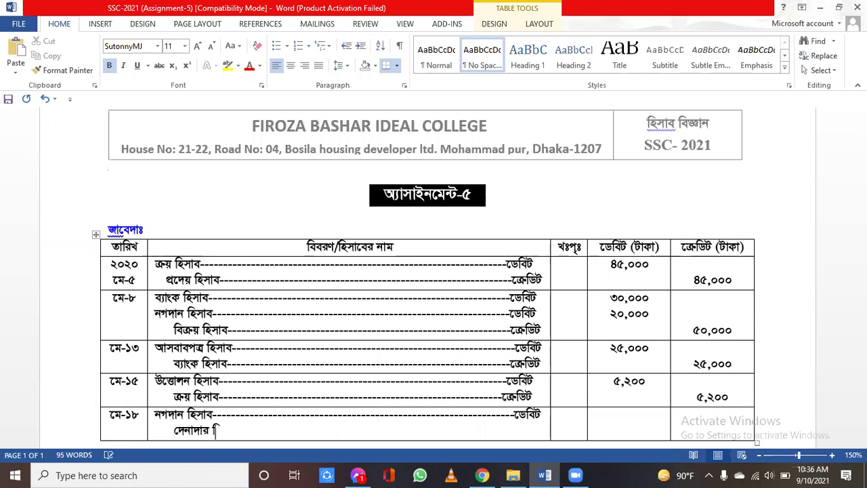
type("-----------------")
type("------------------------------")
type("--------------")
type("ে")
type("ক্রডিট")
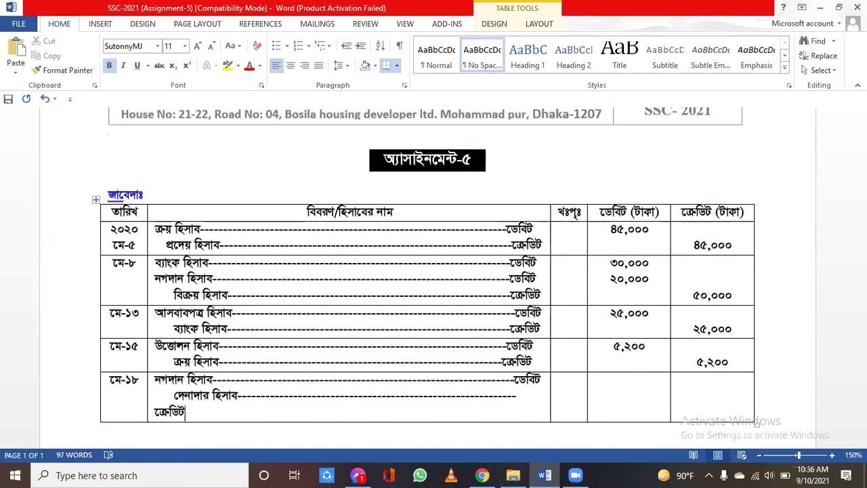
Trim the dashes of the দেনাদার হিসাব line so that "ক্রেডিট" fits on the same line
left_click(438, 397)
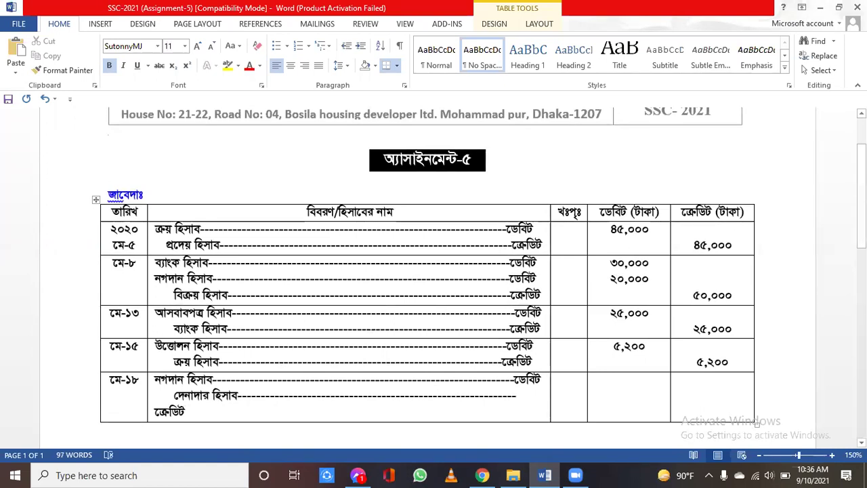
key("BackSpace")
key("BackSpace")
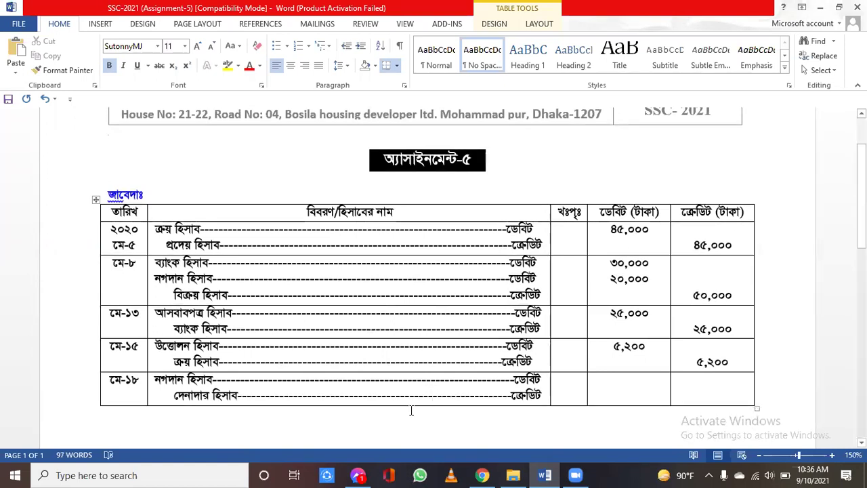
Replace "প্রদেয়" with "পাওনাদার" in the credit line of the মে-৫ entry
left_click(190, 243)
key("BackSpace")
key("BackSpace")
key("BackSpace")
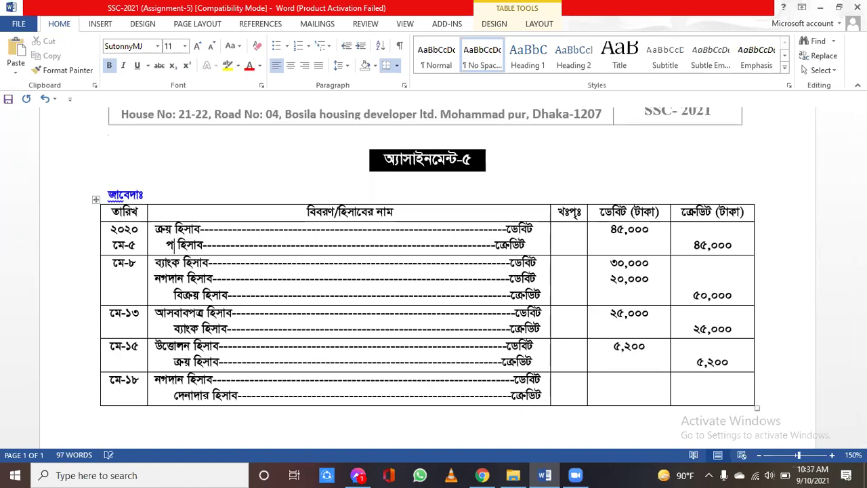
type("ও")
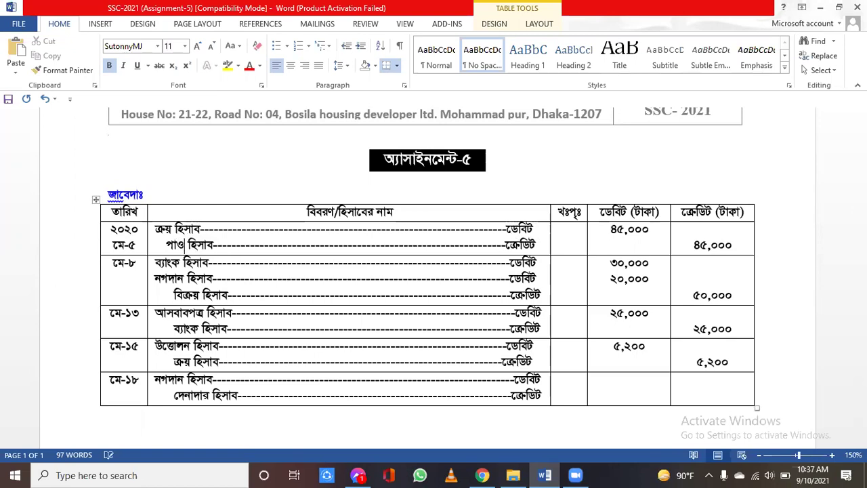
type("নাদার")
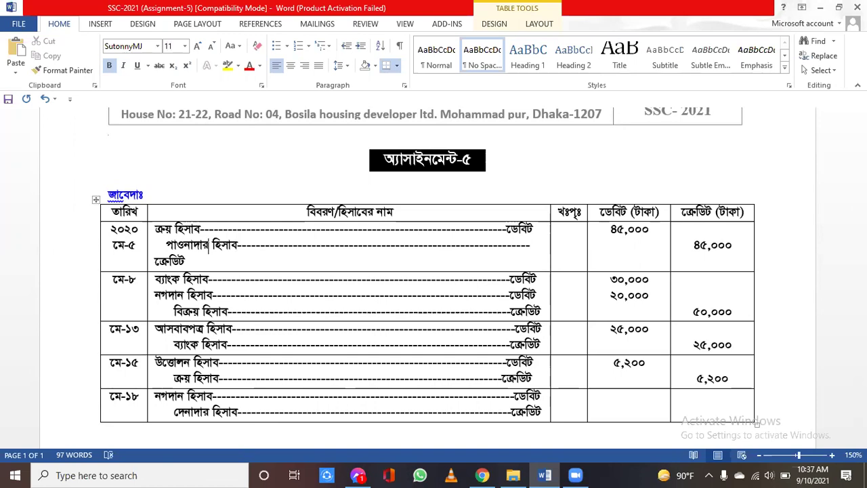
Shorten the dashes after পাওনাদার হিসাব in the মে-৫ entry so that "ক্রেডিট" fits on the same line
left_click(457, 249)
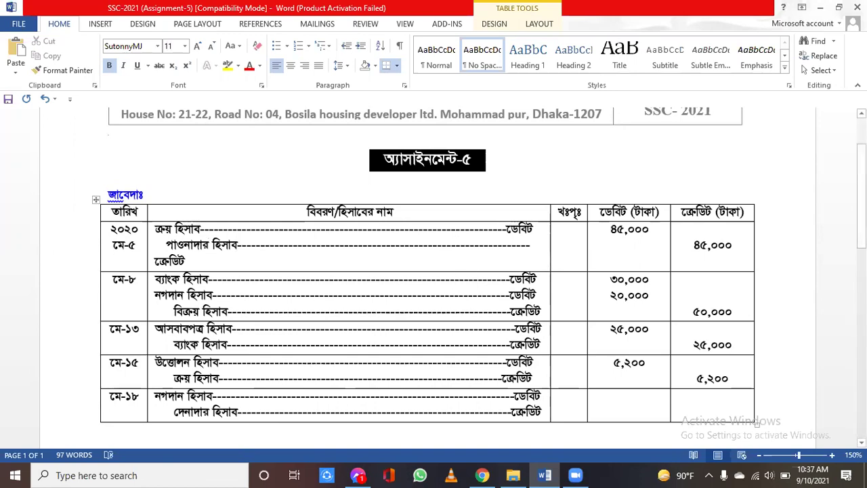
key("BackSpace")
key("BackSpace")
key("BackSpace")
key("BackSpace")
key("BackSpace")
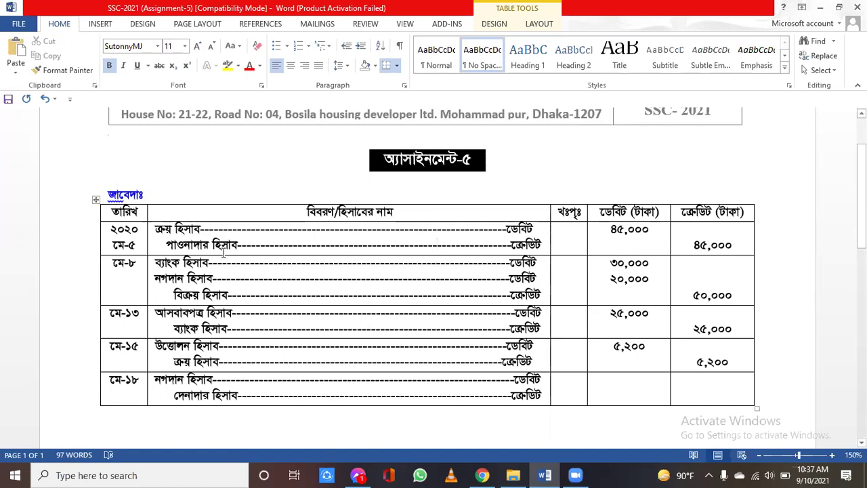
Check the assignment image in Messenger and enter ৪,০০০ as both the debit and credit amounts of the মে-১৮ entry, each beside its line
left_click(359, 474)
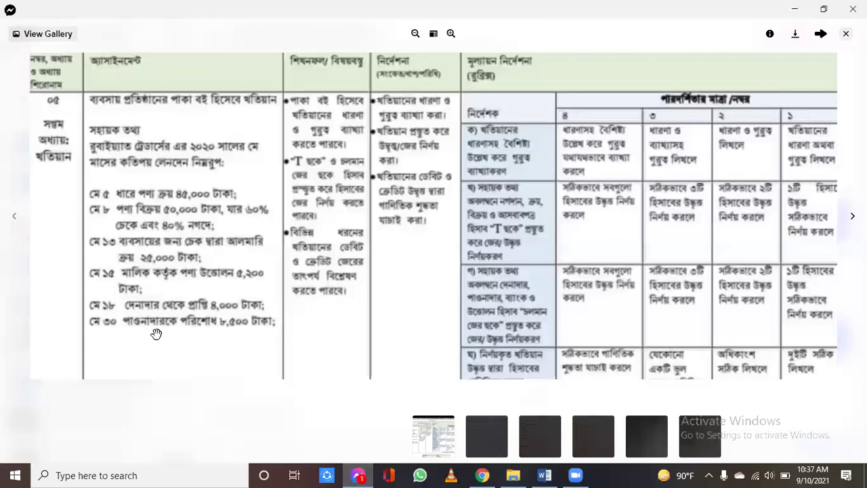
left_click(358, 474)
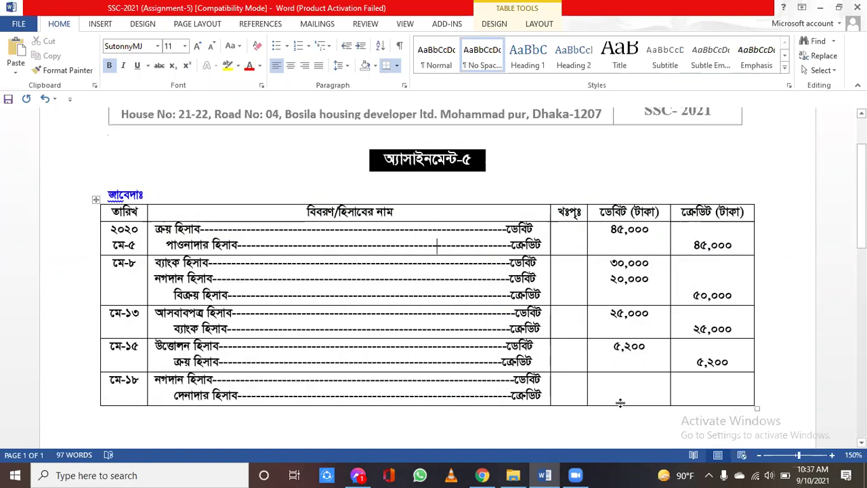
left_click(361, 473)
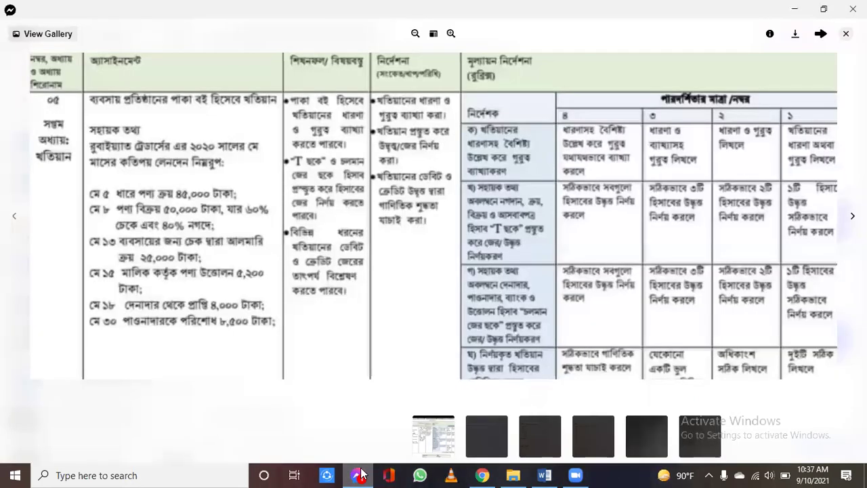
left_click(359, 474)
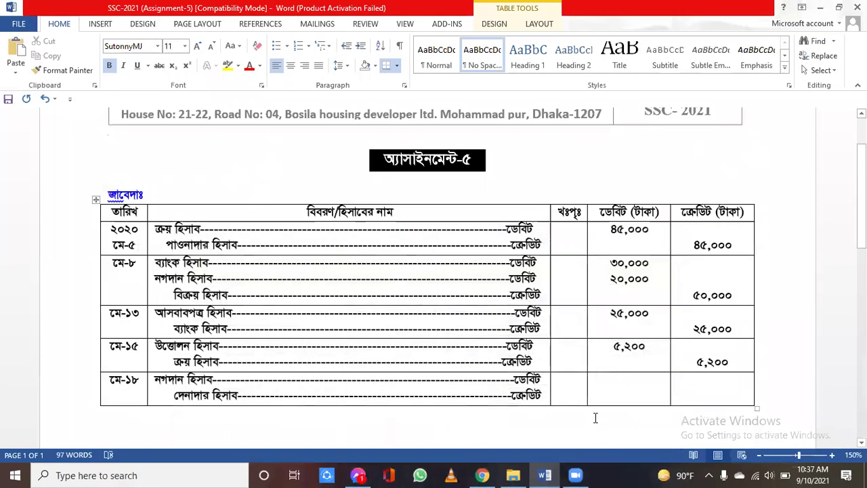
left_click(648, 387)
type("4,000")
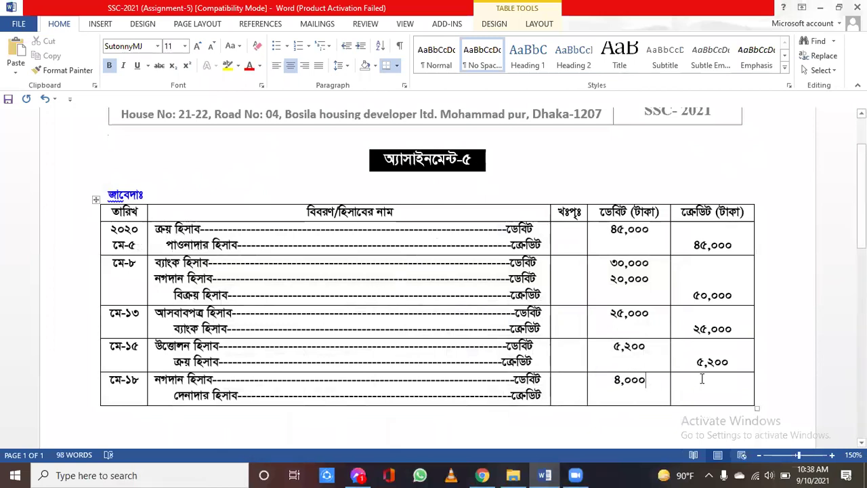
left_click(712, 396)
type("4,000")
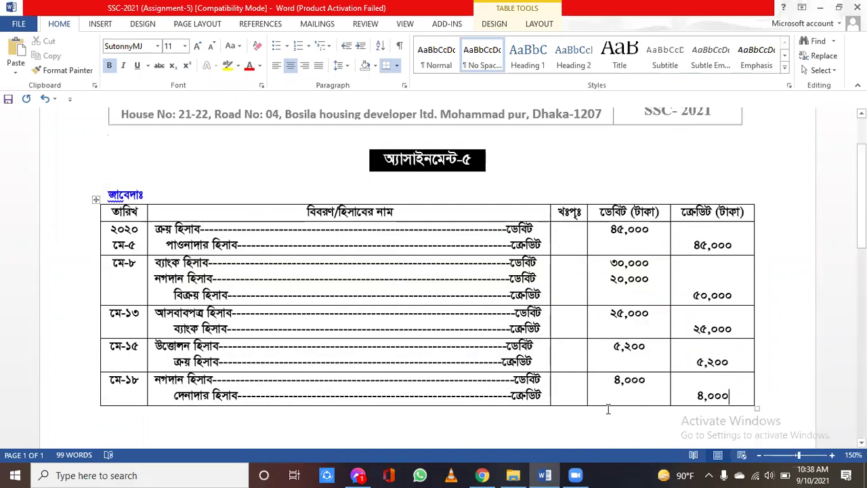
Add a new row below the মে-১৮ entry for the last transaction in the assignment image and date it মে-৩০
mouse_move(482, 474)
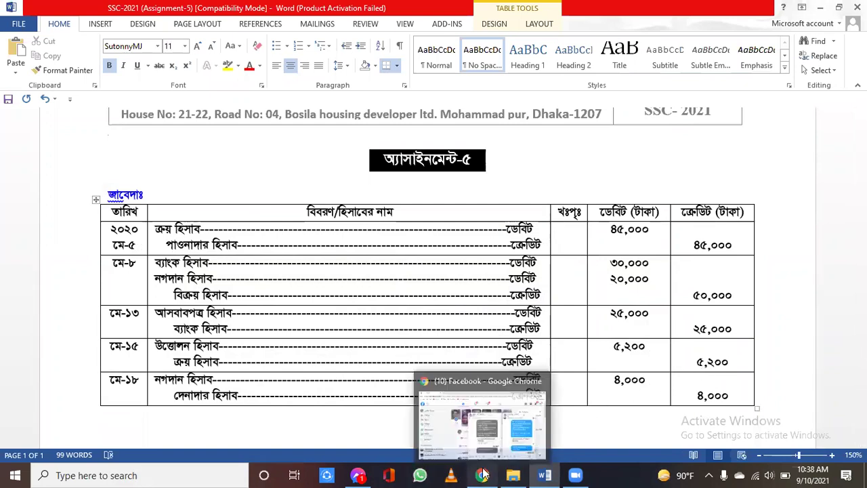
left_click(359, 475)
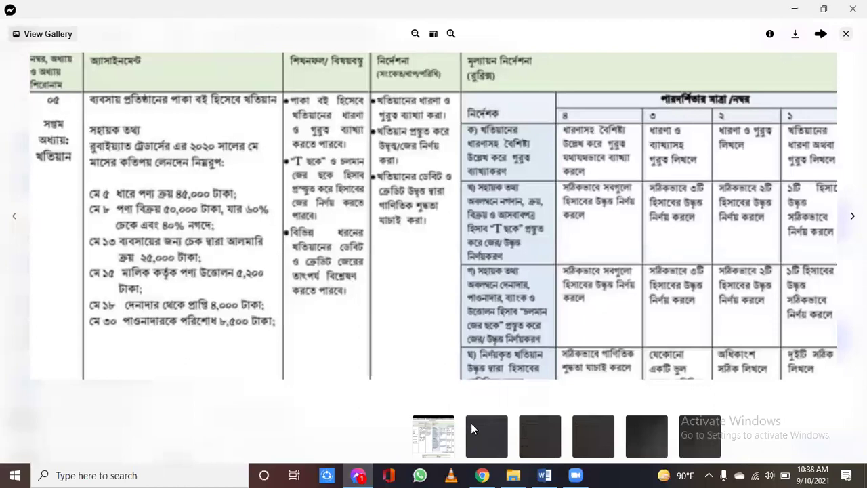
left_click(357, 474)
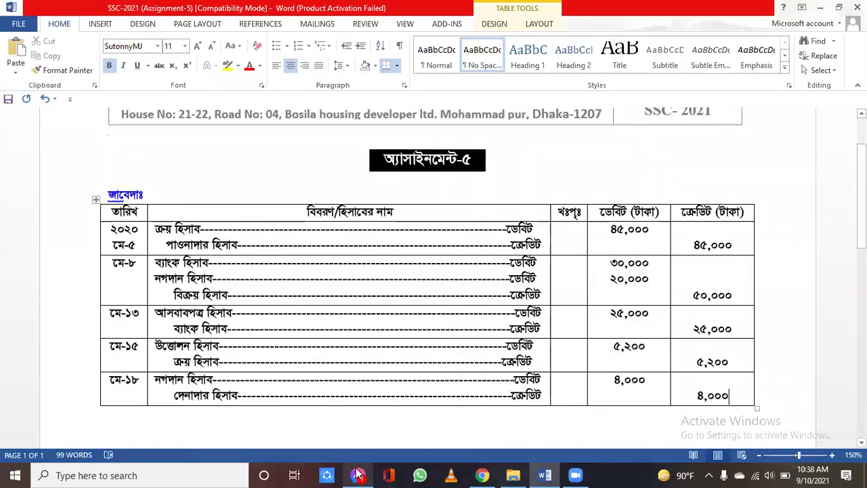
left_click(758, 393)
key("Return")
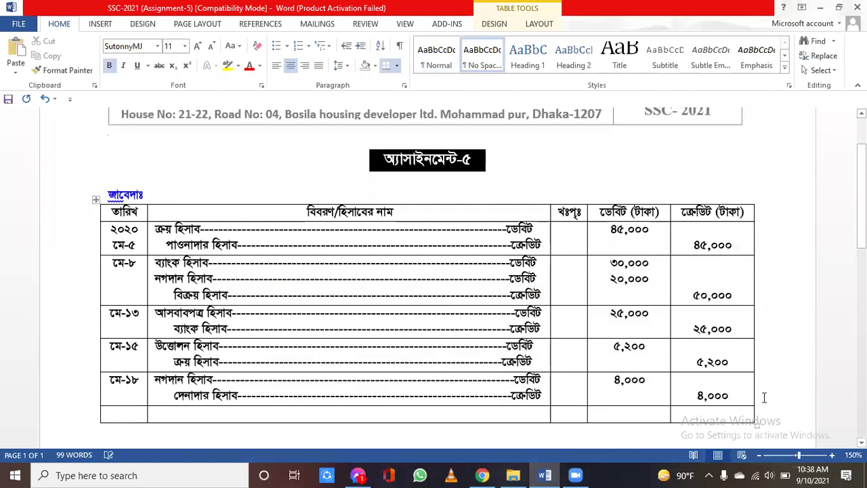
left_click(358, 475)
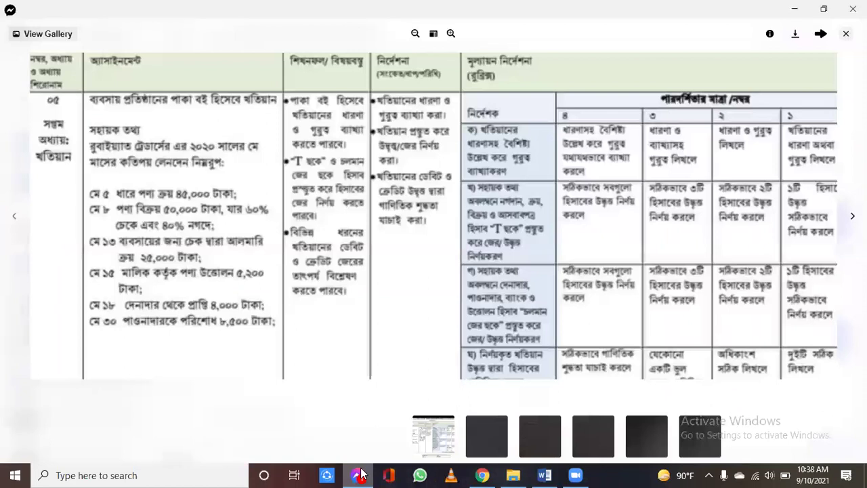
left_click(359, 474)
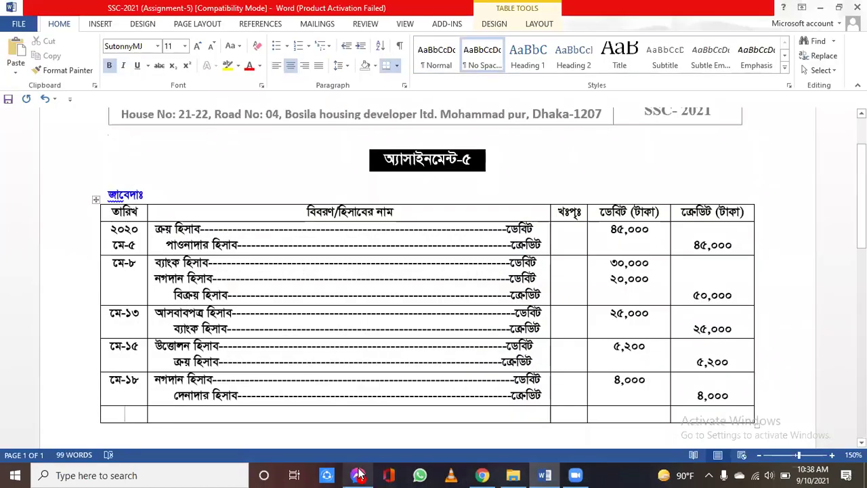
type("মে-৩০")
key("Tab")
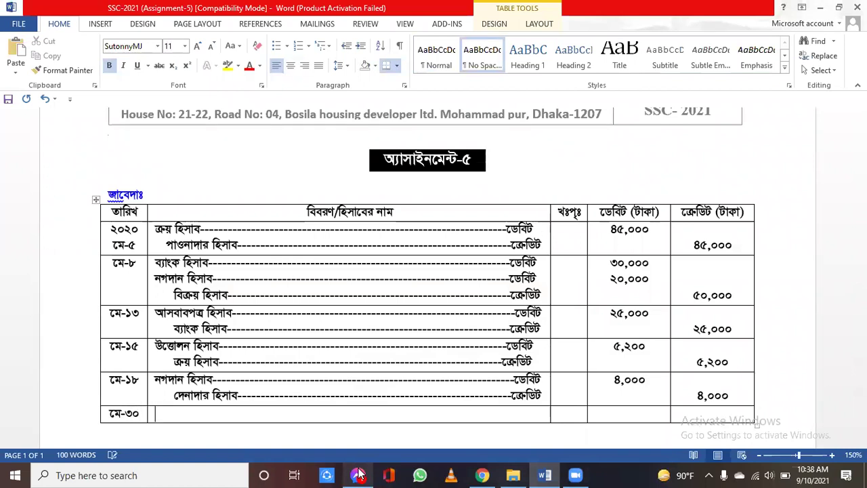
Write the dash-filled debit line "পাওনাদার হিসাব" ending in "ডেবিট" in the description cell of the মে-৩০ entry
type("পাওনাদার")
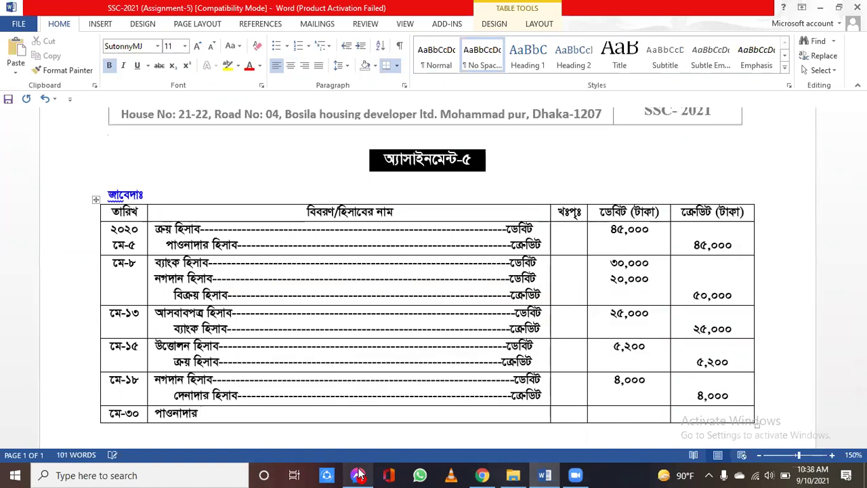
type(" হিসাব------------------------------------")
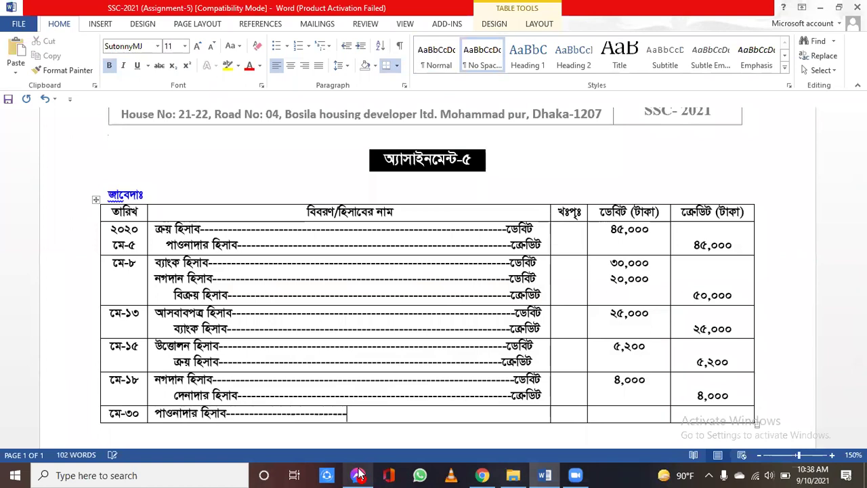
type("--------------------------")
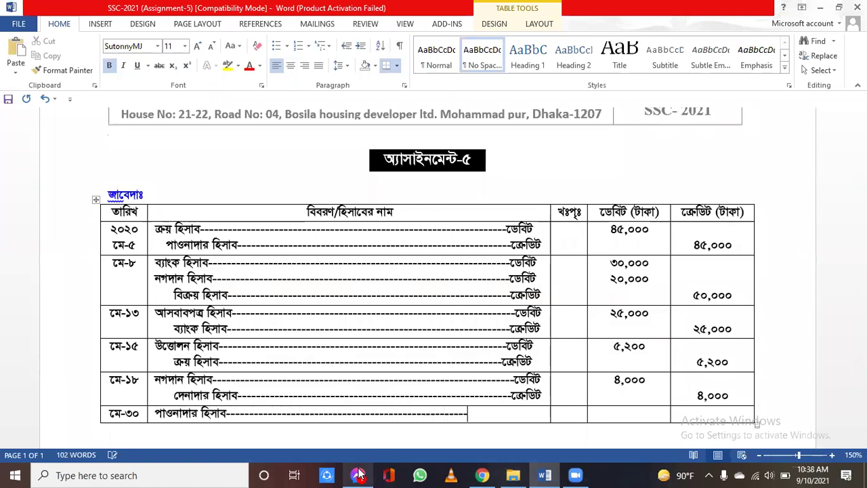
type("------------ডেবিট")
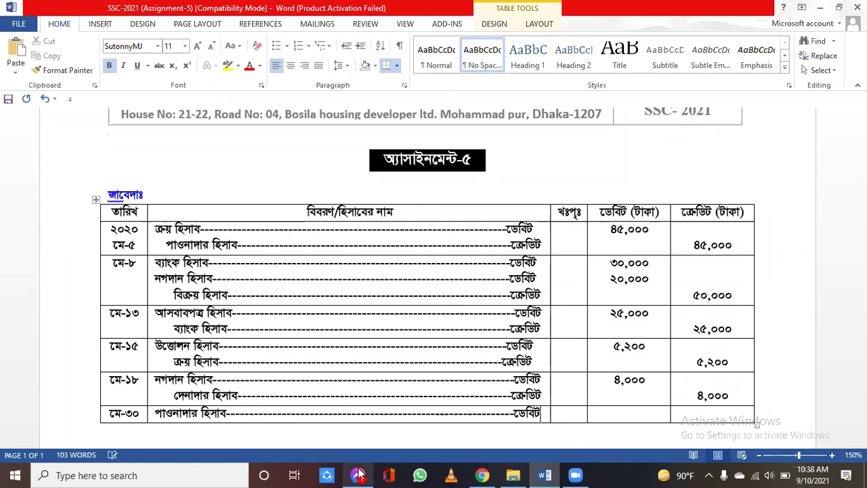
Add the indented, dash-filled line "নগদান হিসাব" ending in "ক্রেডিট" below পাওনাদার হিসাব in the মে-৩০ entry
key("Return")
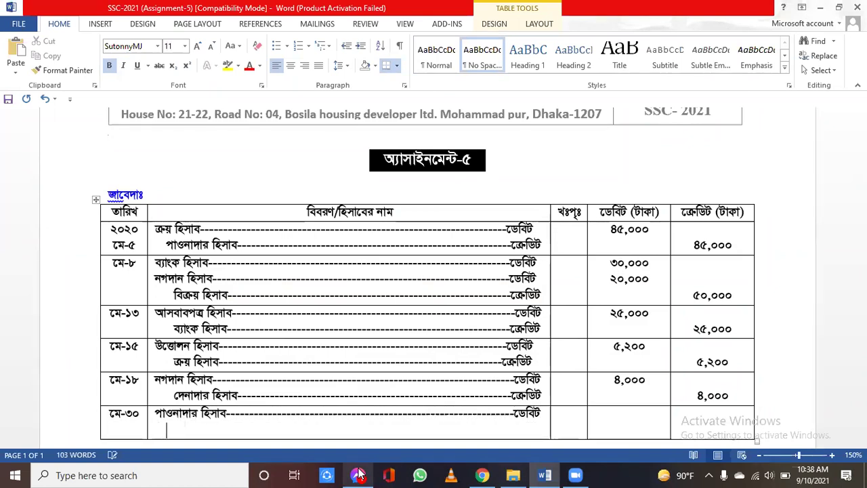
type("নগ")
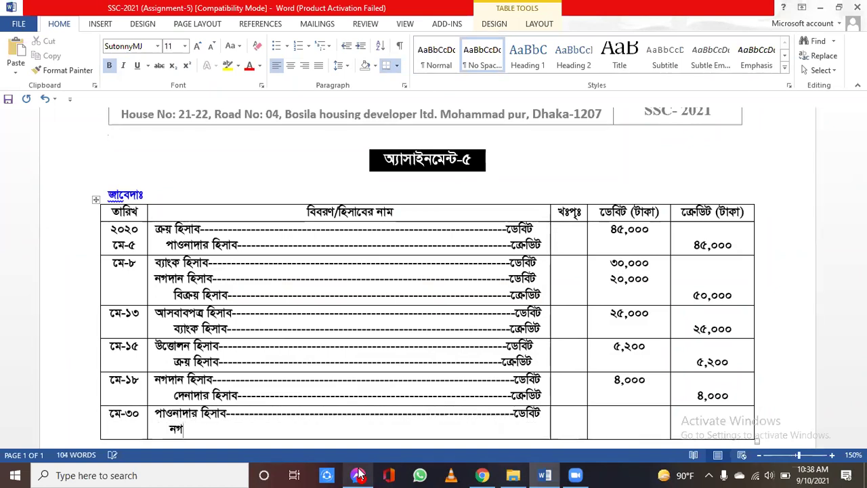
type("দান হি")
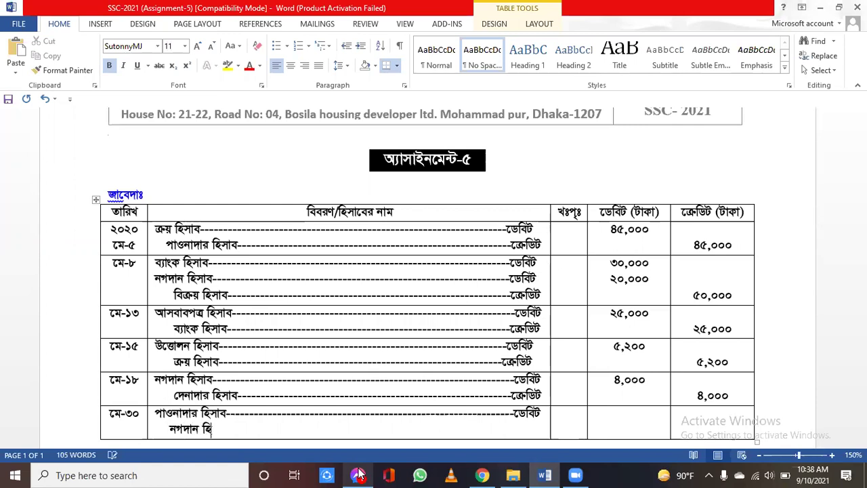
type("সাব----")
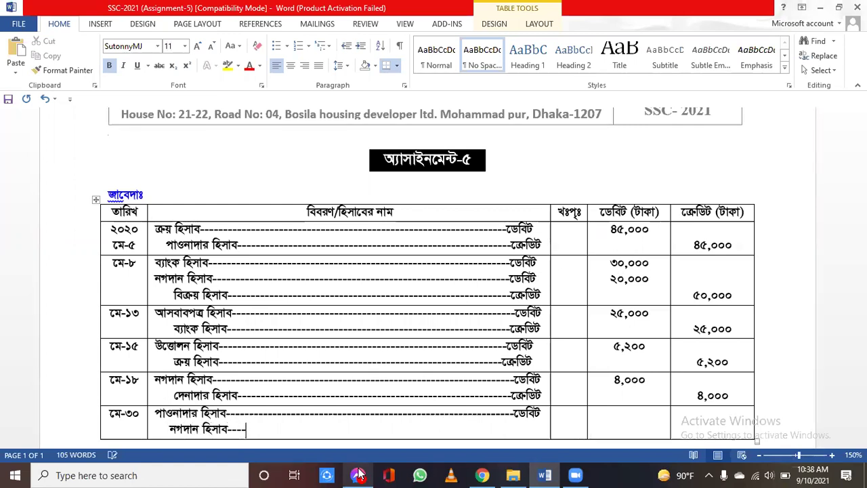
type("-------------------------------")
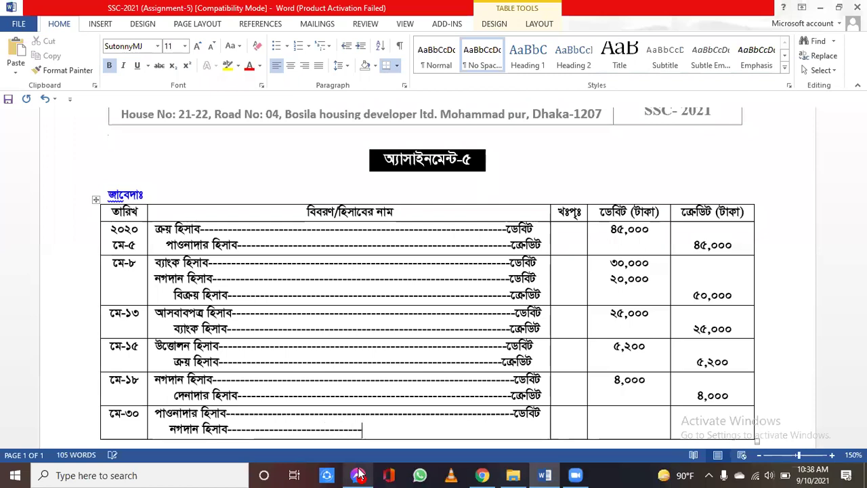
type("----------------------------------------------")
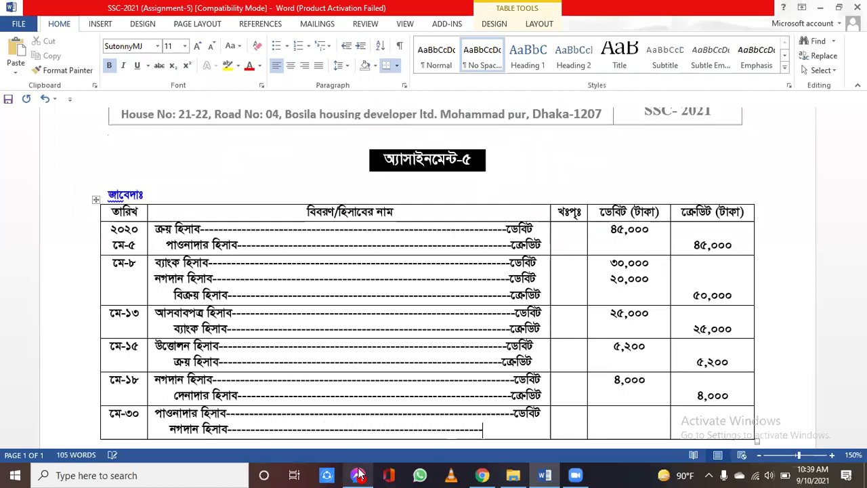
type("ে")
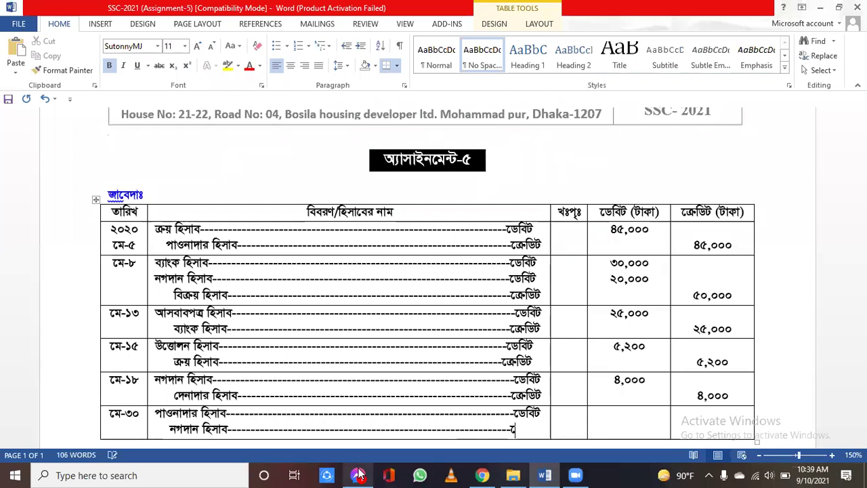
type("ক্রডিট")
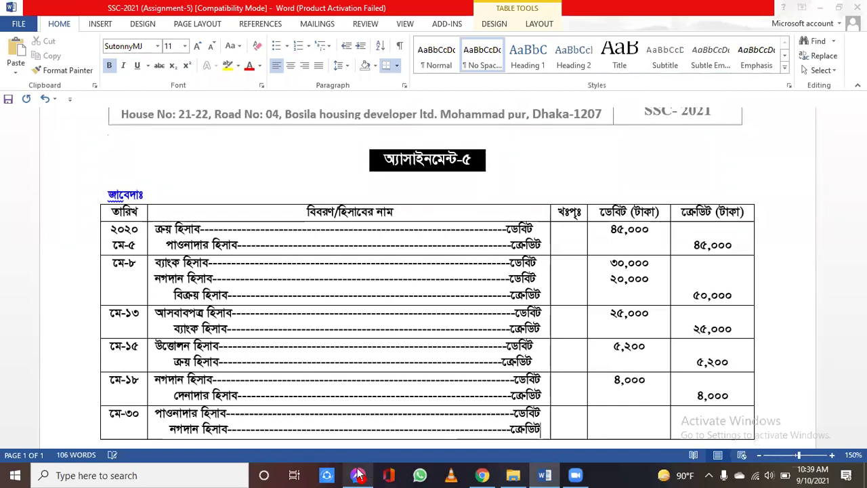
Check the payment in the assignment image and enter ৮,৫০০ as the debit and credit amounts of the মে-৩০ entry, each beside its line
left_click(357, 474)
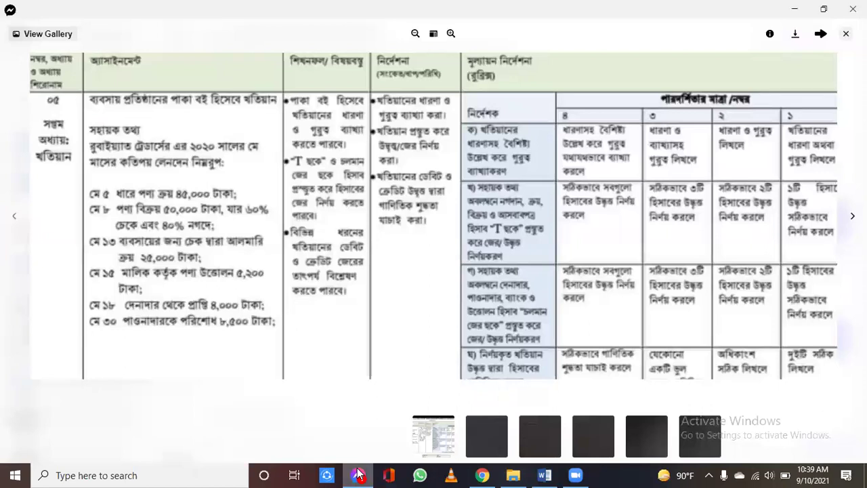
left_click(358, 475)
left_click(649, 416)
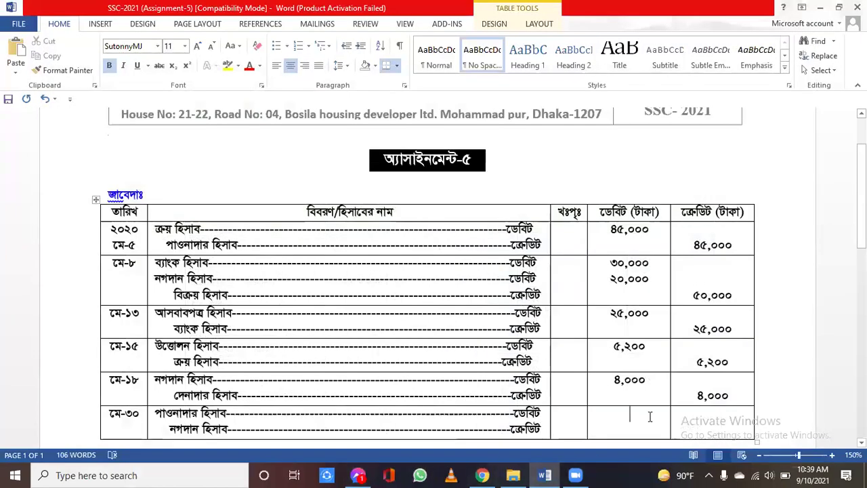
type("8,500")
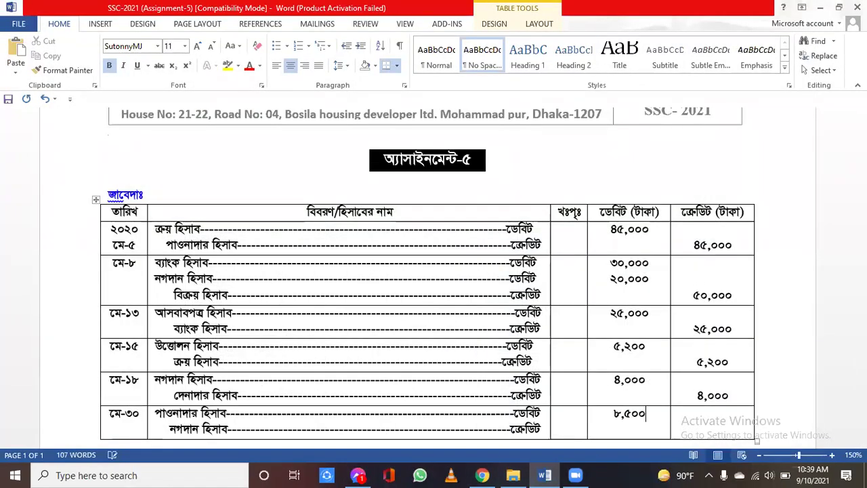
key("Return")
type("8,500")
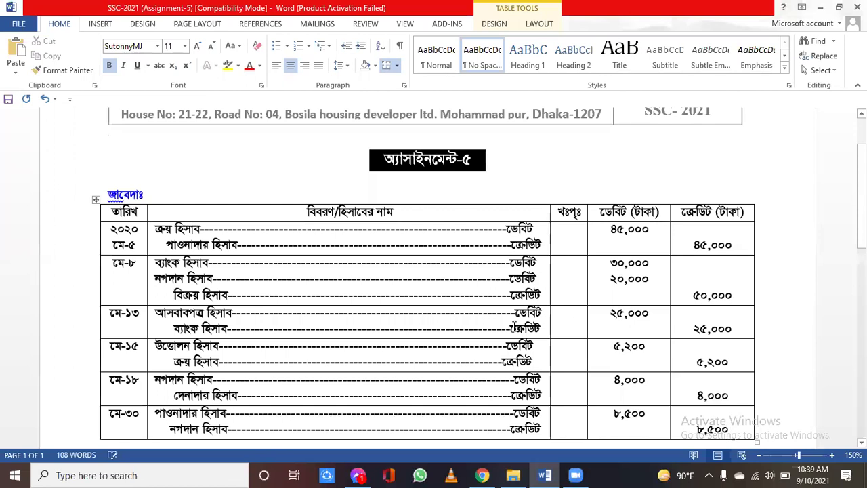
Look over the journal table and save the document
scroll(515, 327, "down", 2)
scroll(523, 302, "up", 2)
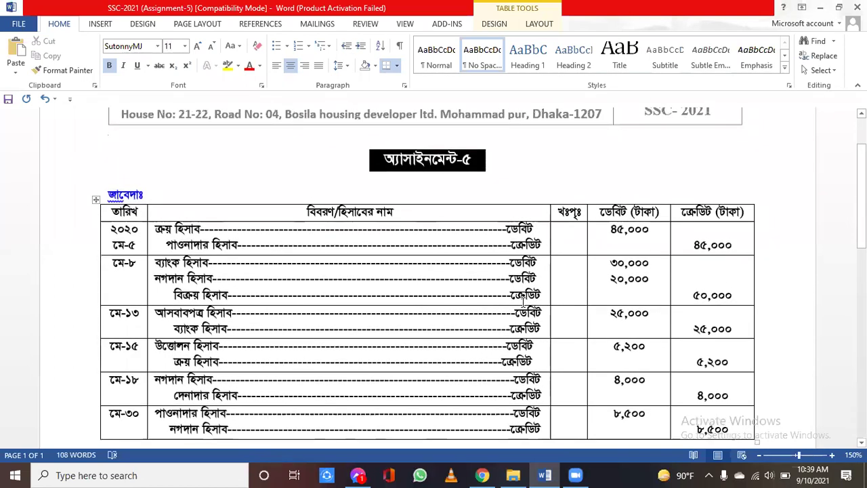
key("ctrl+s")
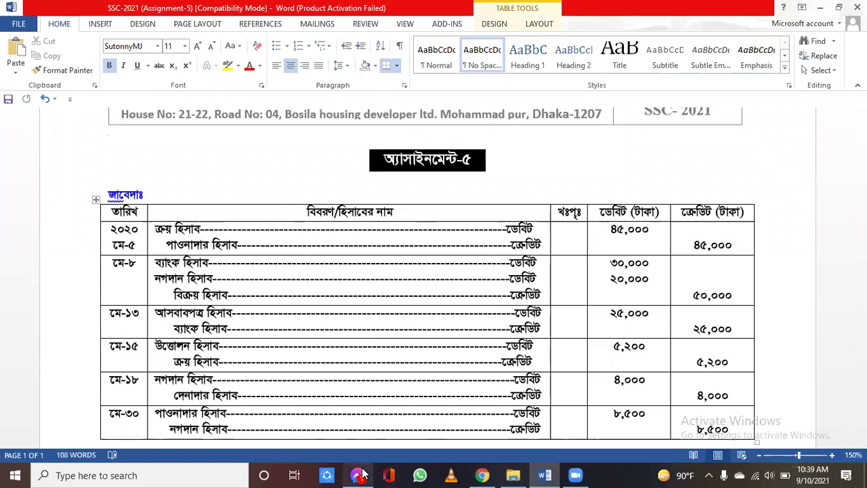
Switch to the assignment image in Messenger and examine the instructions and the assessment rubric from criterion ক to ঘ
mouse_move(359, 474)
left_click(359, 434)
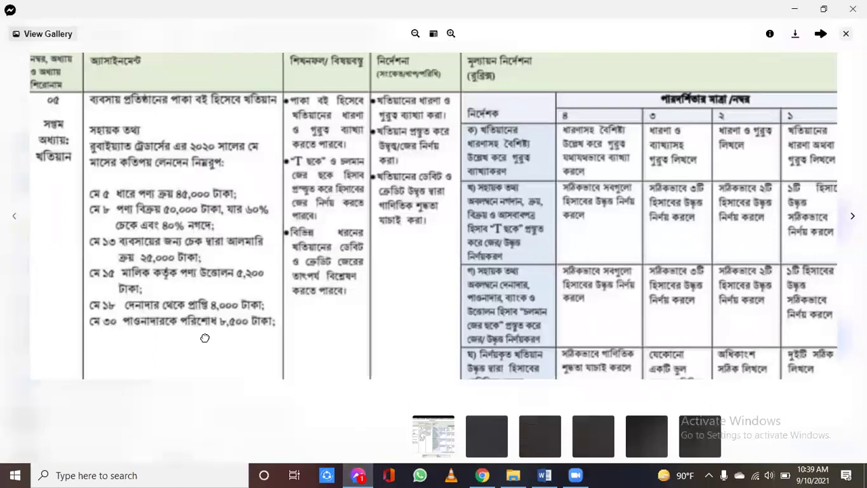
scroll(203, 336, "down", 3)
scroll(203, 341, "up", 3)
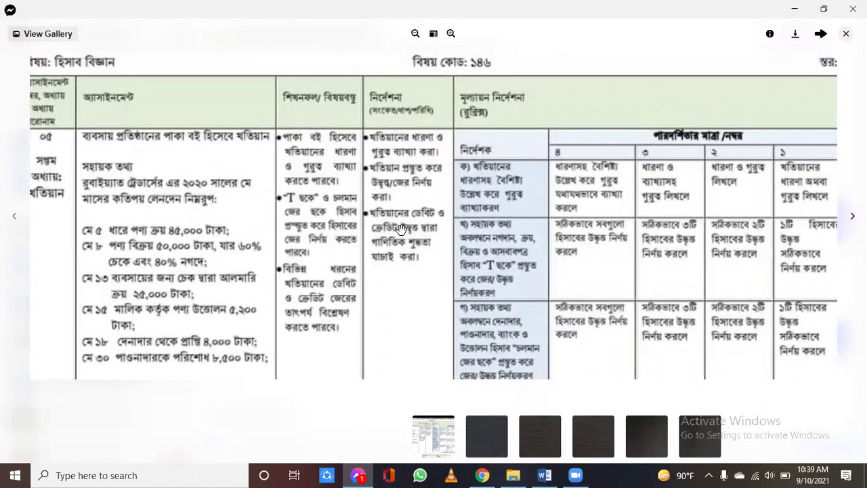
left_click_drag(401, 258, 392, 258)
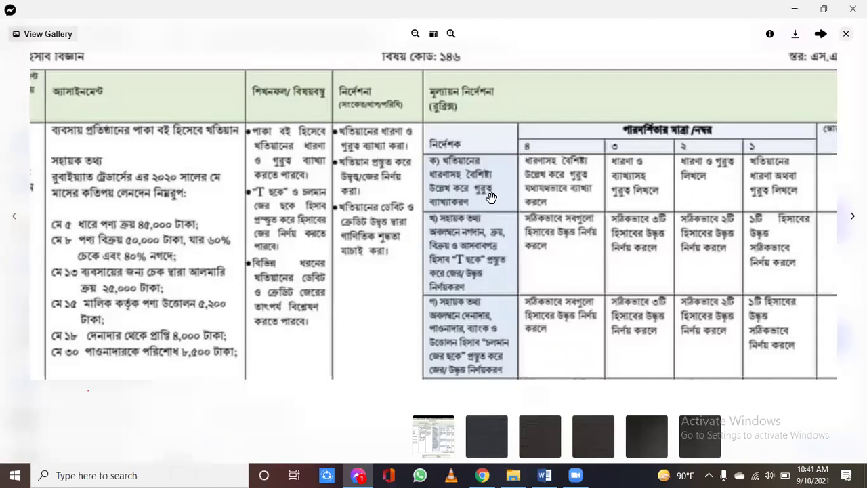
left_click_drag(505, 263, 503, 235)
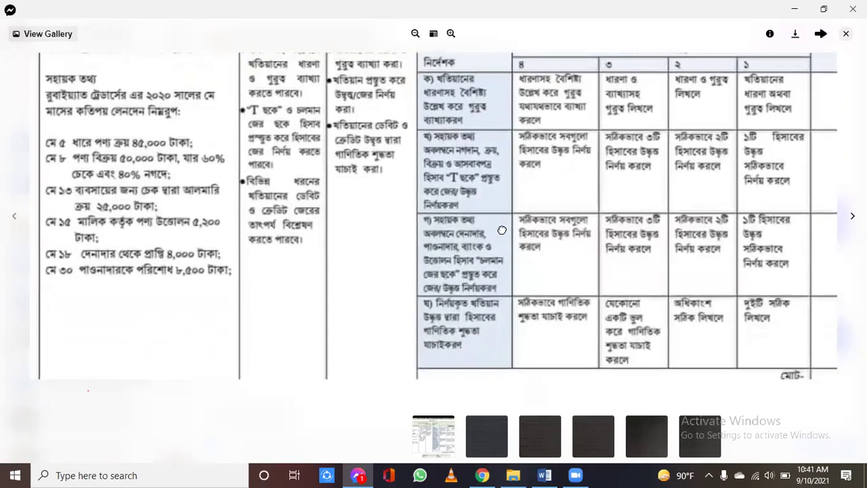
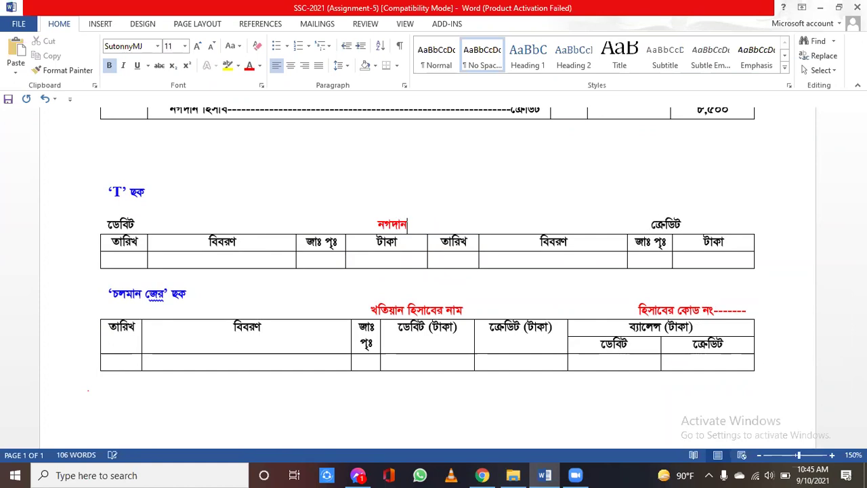
Complete the red title above the 'T' ছক table as "নগদান হিসাব" and shift the ক্রেডিট label to the table's right edge
type("হিস")
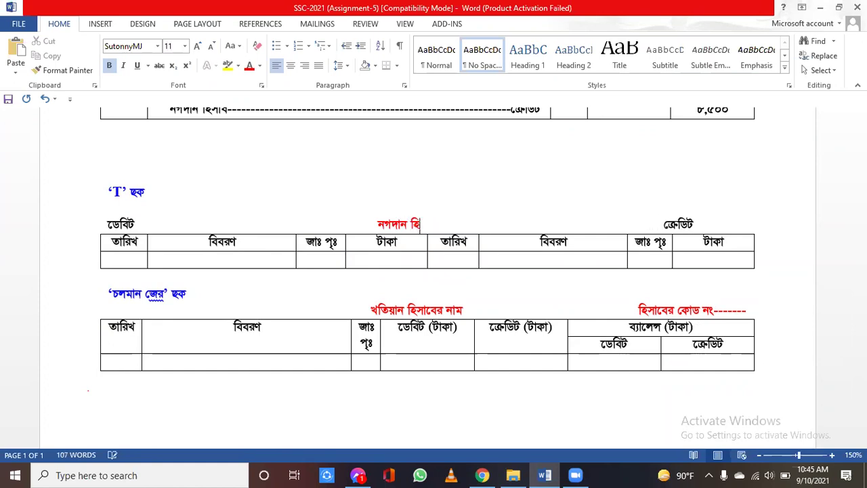
type("াব")
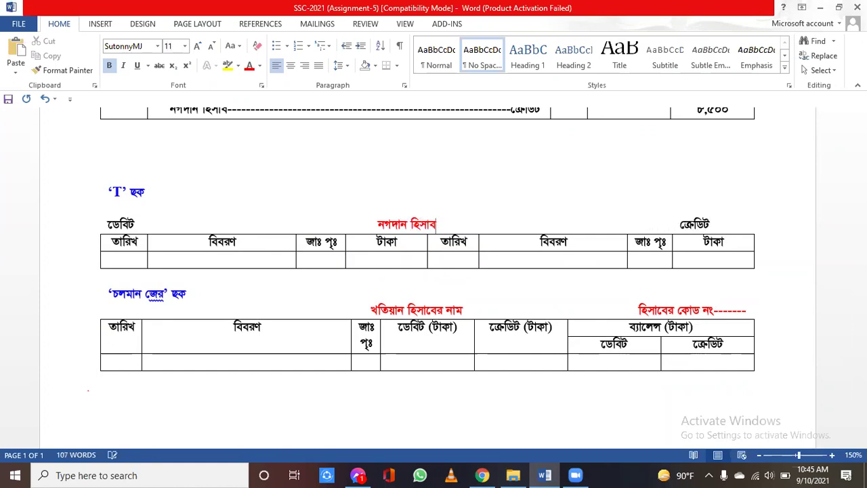
left_click(678, 223)
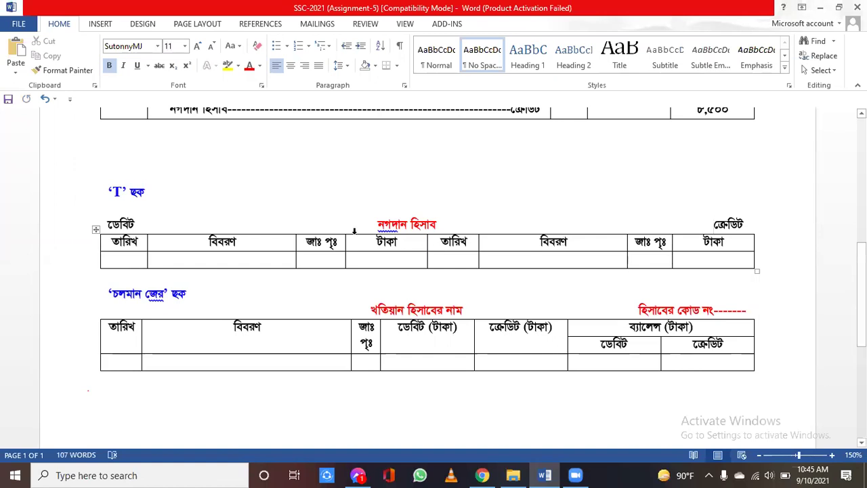
Insert three blank lines between the নগদান হিসাব table and the 'চলমান জের' ছক heading
left_click(118, 276)
key("Return")
key("Return")
key("Return")
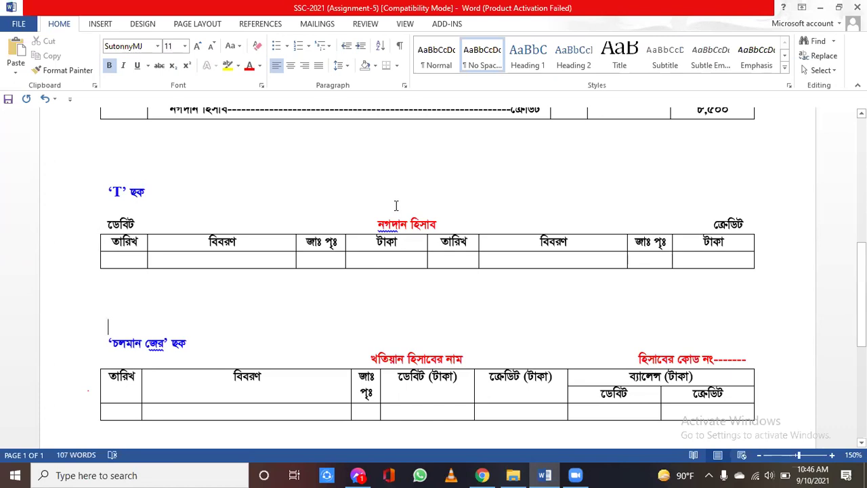
Check the journal's মে-৮ cash debit and enter ২০,০০০ as the first debit-side টাকা amount of the নগদান হিসাব table
scroll(396, 205, "up", 1)
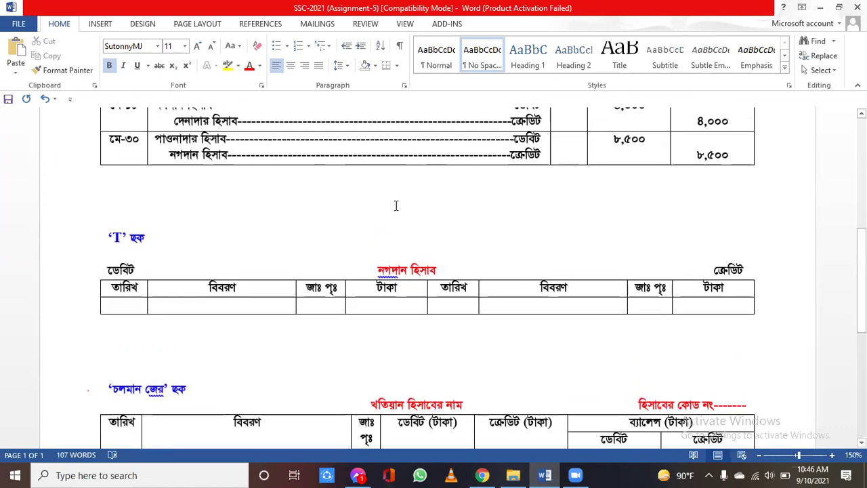
scroll(396, 205, "up", 1)
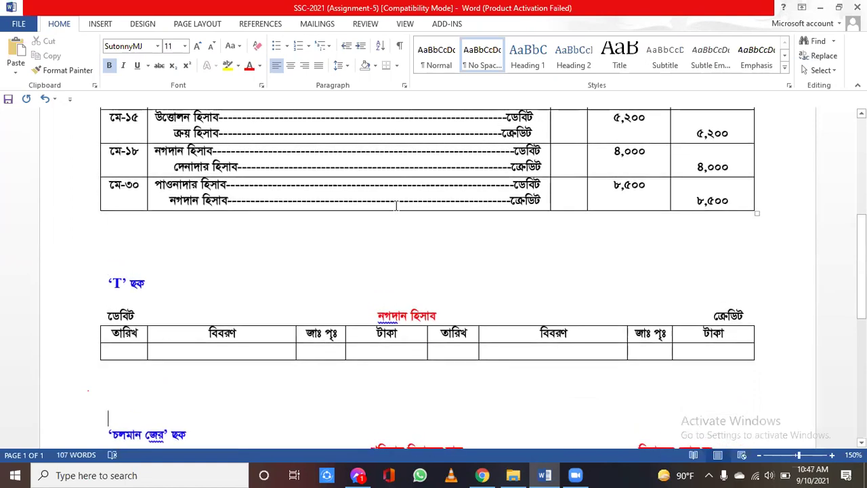
scroll(397, 205, "up", 1)
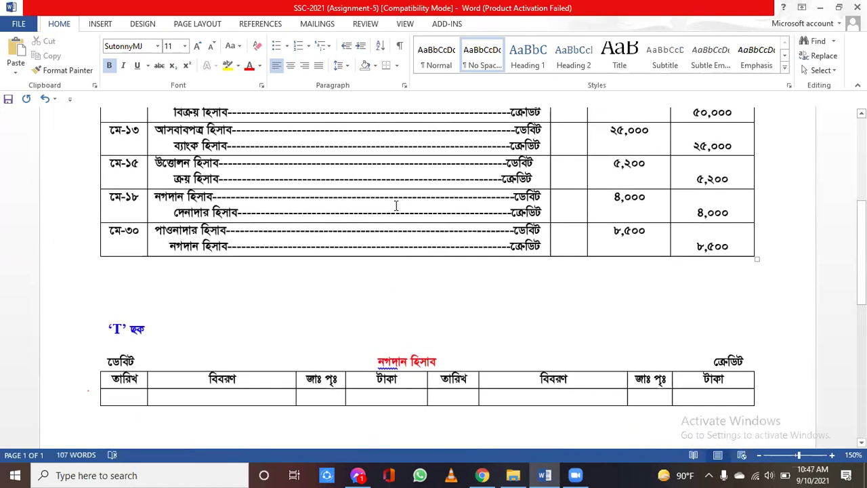
scroll(396, 205, "up", 1)
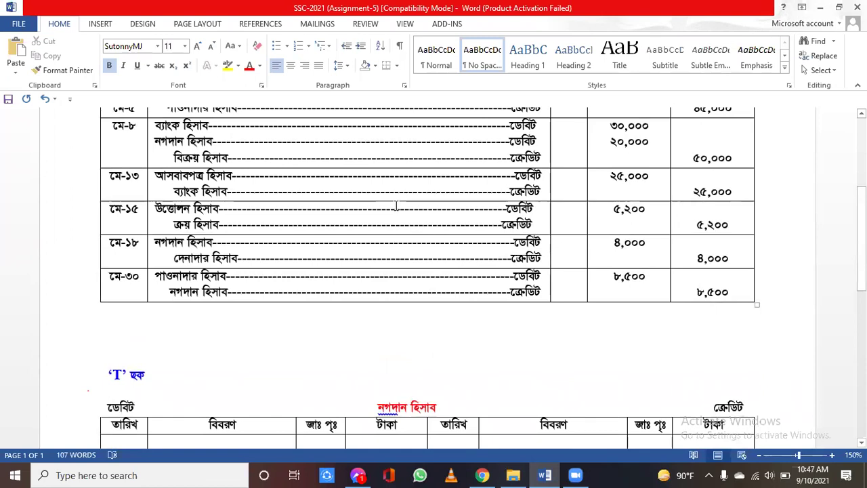
scroll(396, 206, "up", 1)
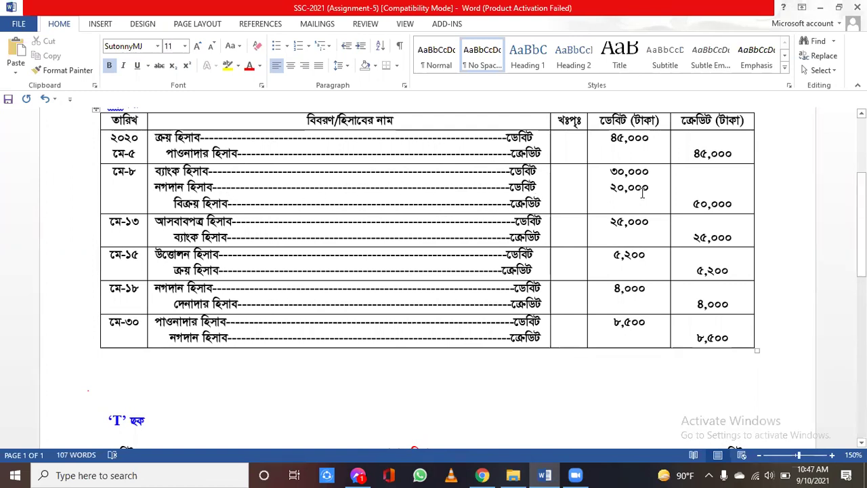
scroll(430, 216, "down", 2)
scroll(430, 217, "down", 3)
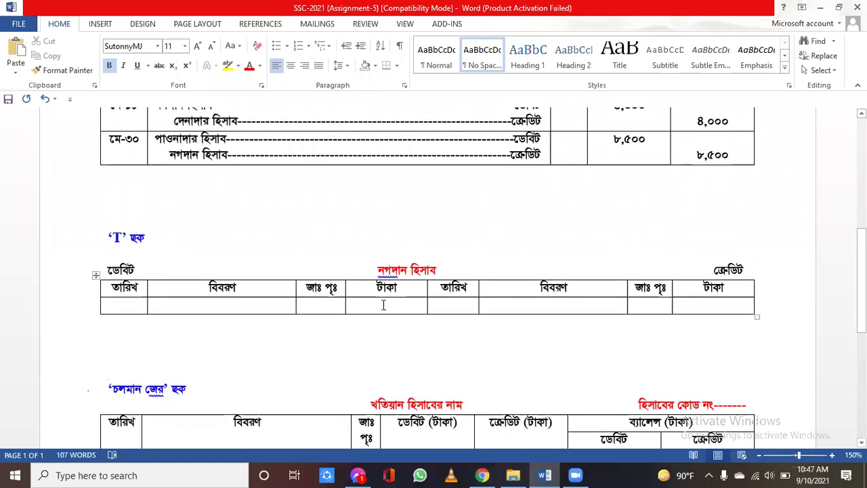
left_click(383, 304)
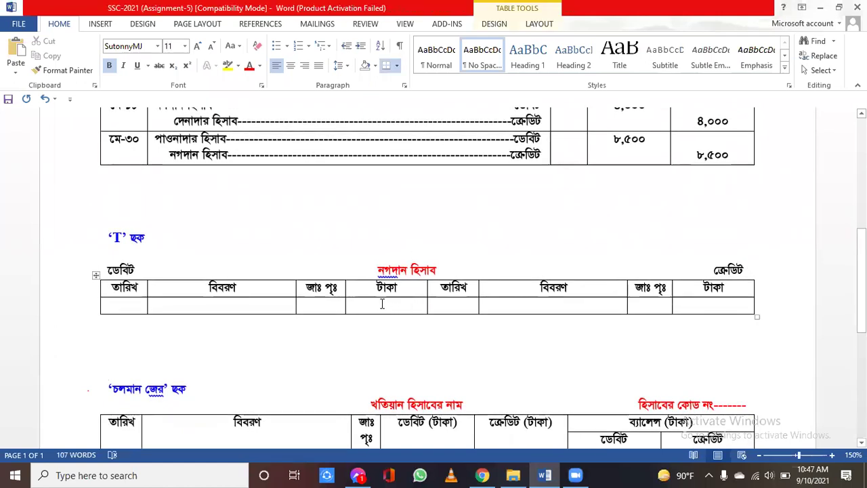
type("20,")
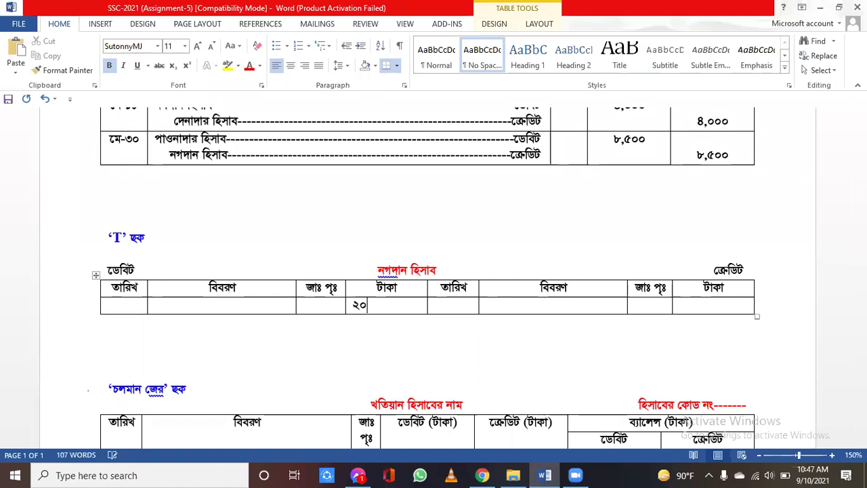
type("000")
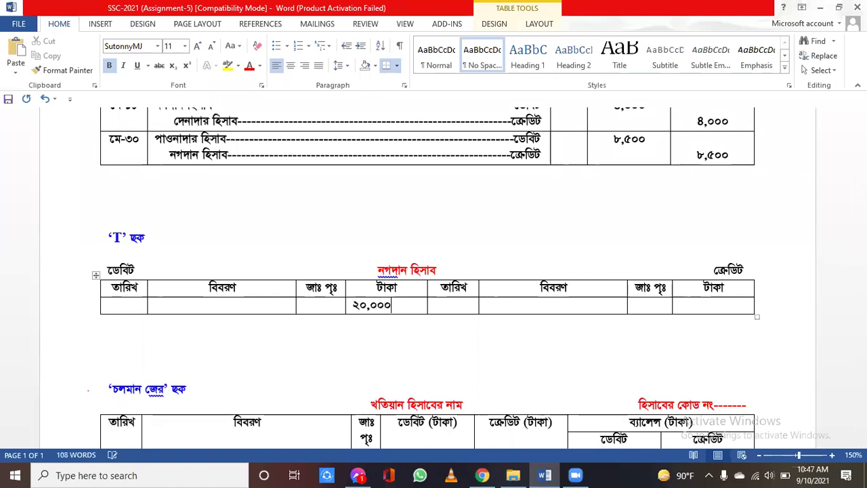
Check the contra account in the journal and enter "বিক্রয় হিসাব" as the debit-side বিবরণ beside ২০,০০০
scroll(375, 272, "up", 5)
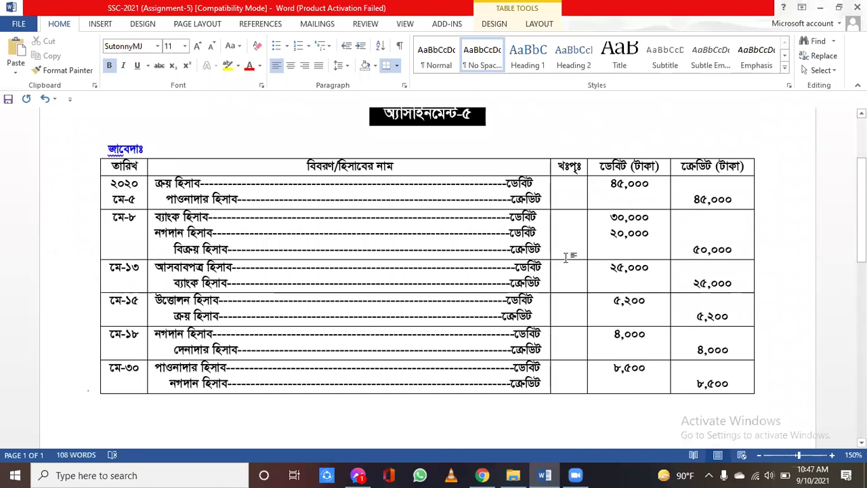
scroll(415, 283, "down", 6)
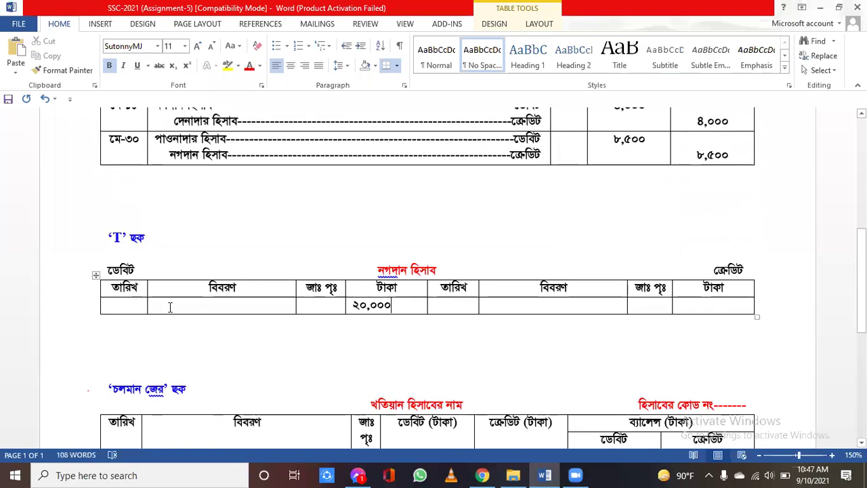
type("ডবক্রয়")
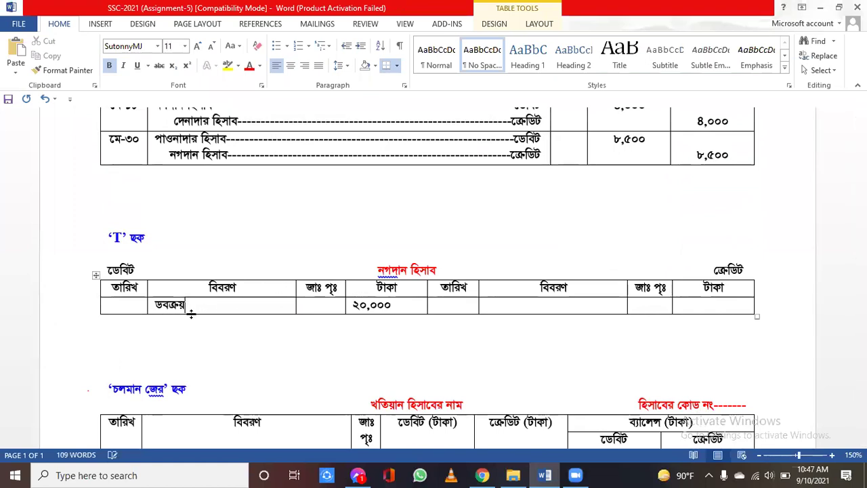
type(" স্থিসাব")
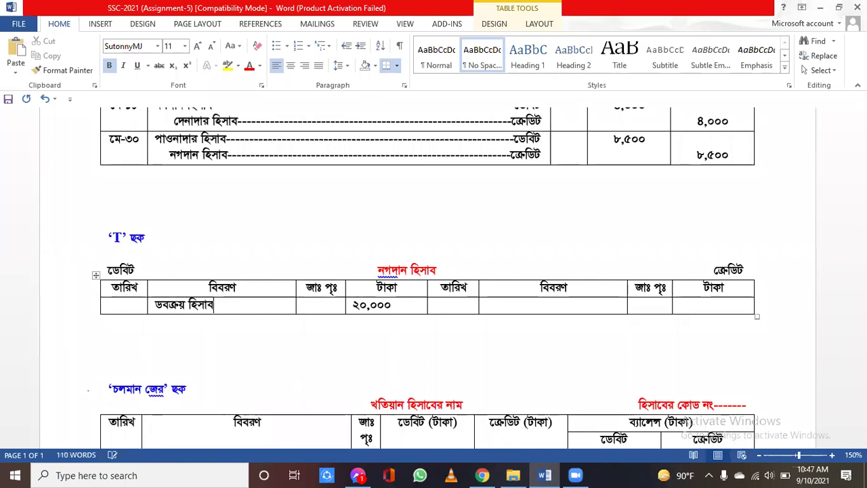
left_click(190, 309)
key("Left")
key("Left")
key("Left")
key("Left")
key("Left")
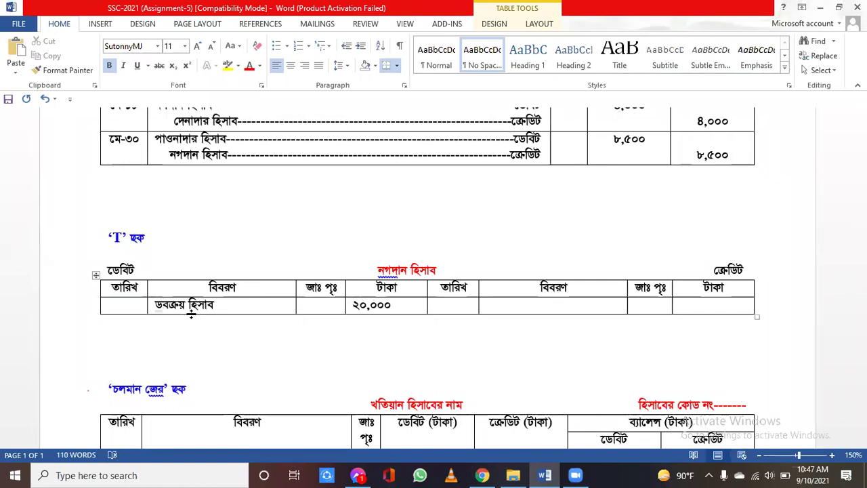
key("BackSpace")
type("ি")
Check the entry's date in the journal and enter "২০২০" with "মে-৮" below it as the debit-side তারিখ
left_click(125, 303)
type("২০২০")
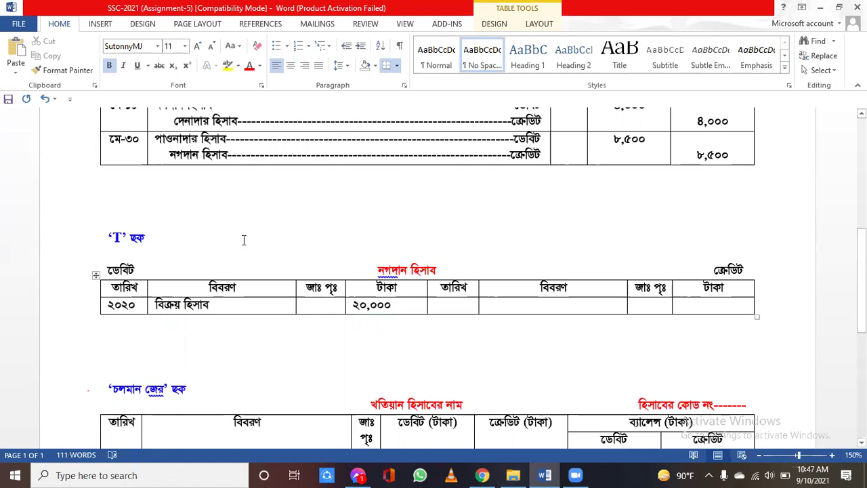
scroll(238, 240, "up", 5)
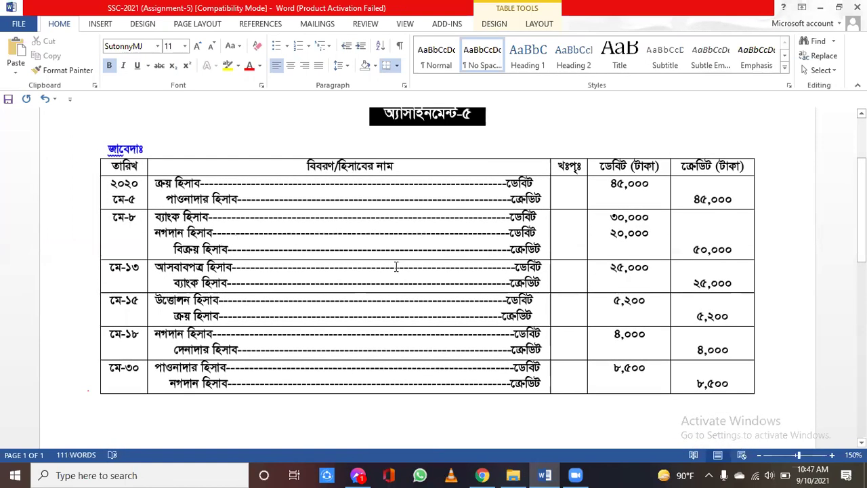
scroll(334, 254, "down", 2)
scroll(334, 254, "down", 4)
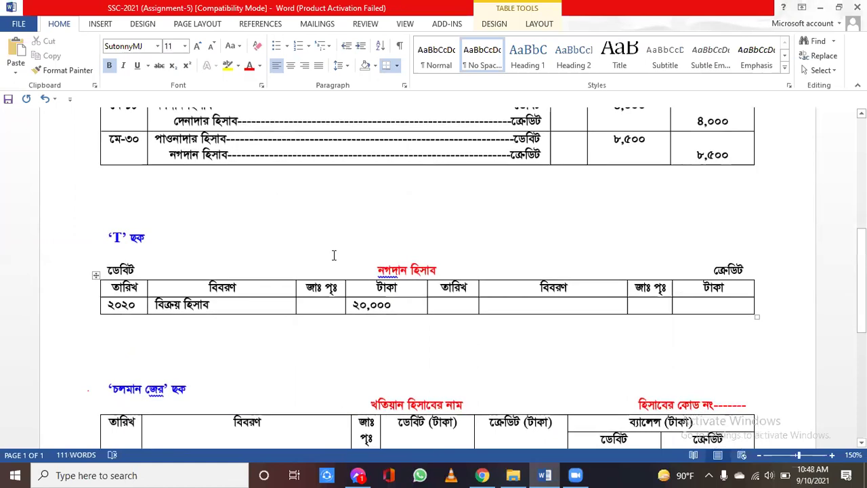
type("মে")
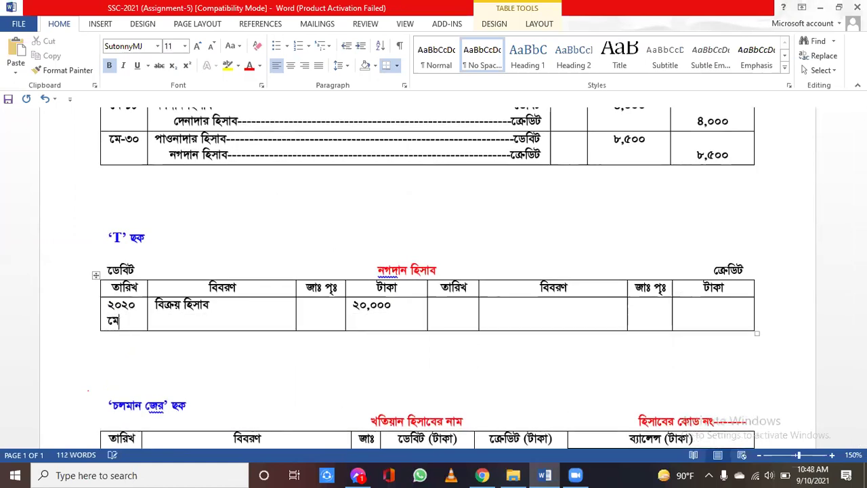
type("-৮")
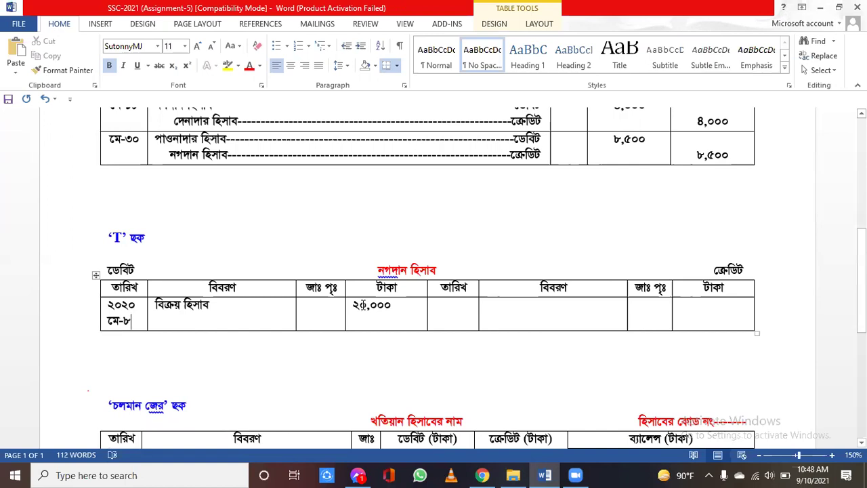
Center the contents of both টাকা columns in the নগদান হিসাব table
left_click(365, 277)
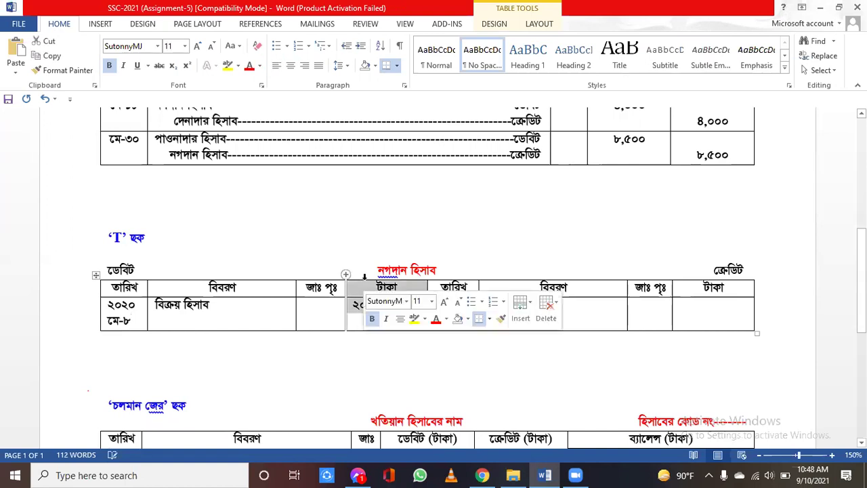
left_click(292, 69)
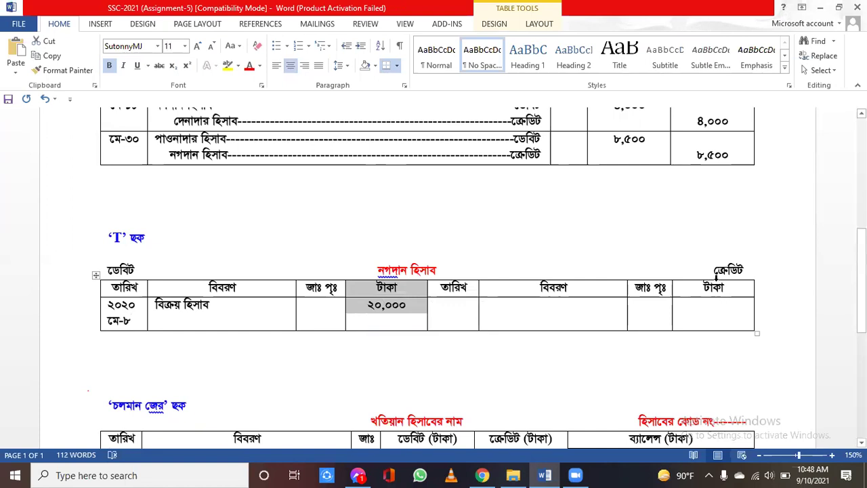
left_click(715, 276)
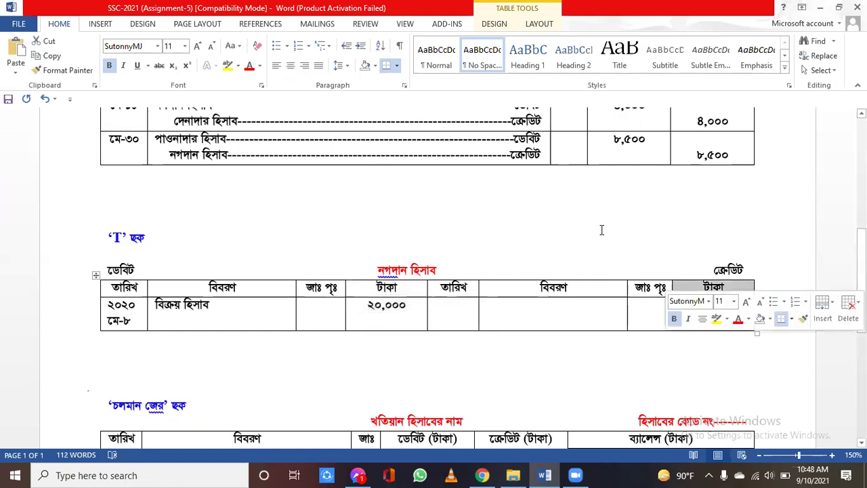
left_click(291, 68)
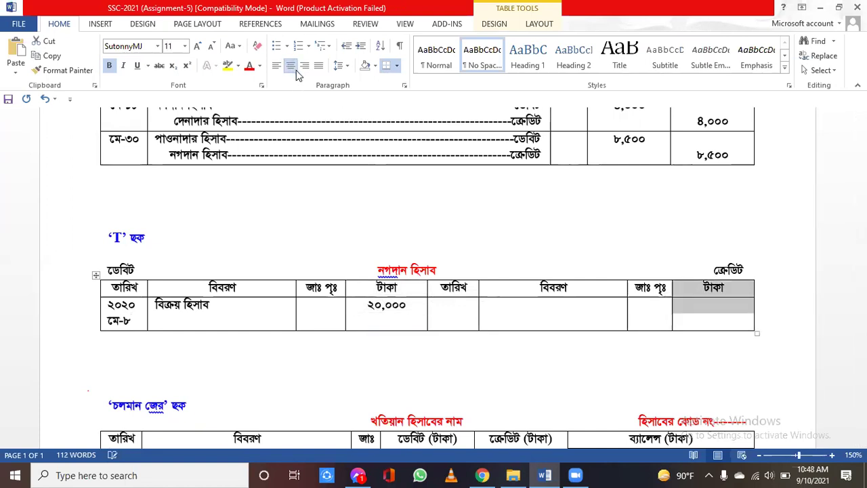
Check the journal for the next cash debit and enter ৪,০০০ two lines below ২০,০০০ in the debit-side টাকা cell
left_click(508, 317)
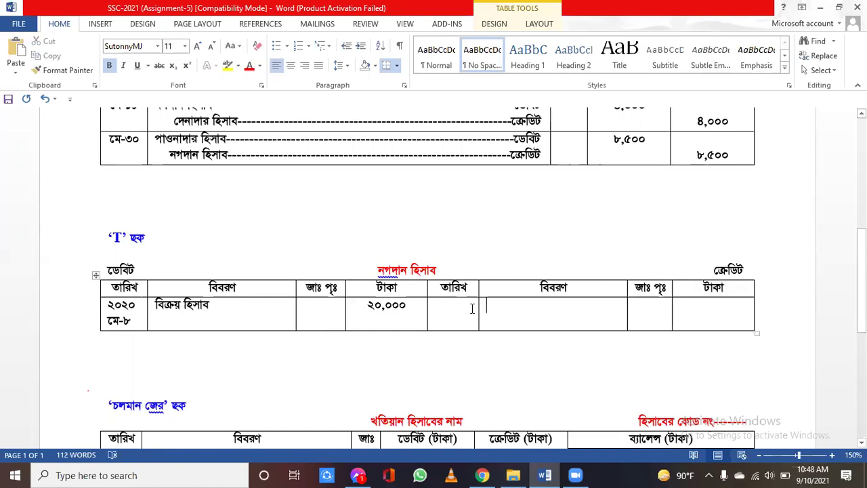
scroll(404, 211, "up", 5)
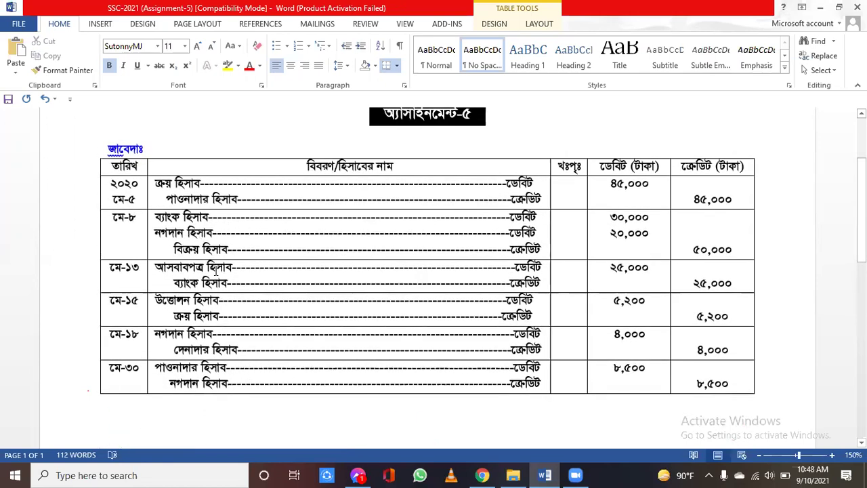
scroll(225, 305, "down", 1)
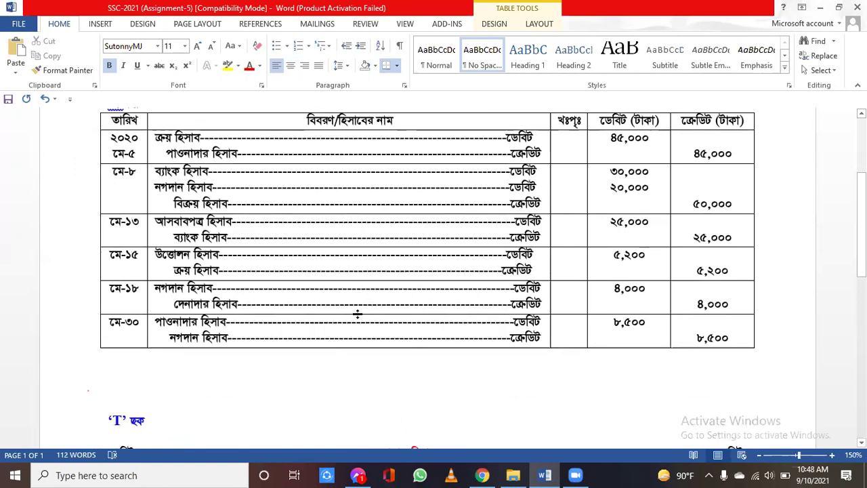
scroll(358, 314, "down", 2)
scroll(357, 314, "down", 1)
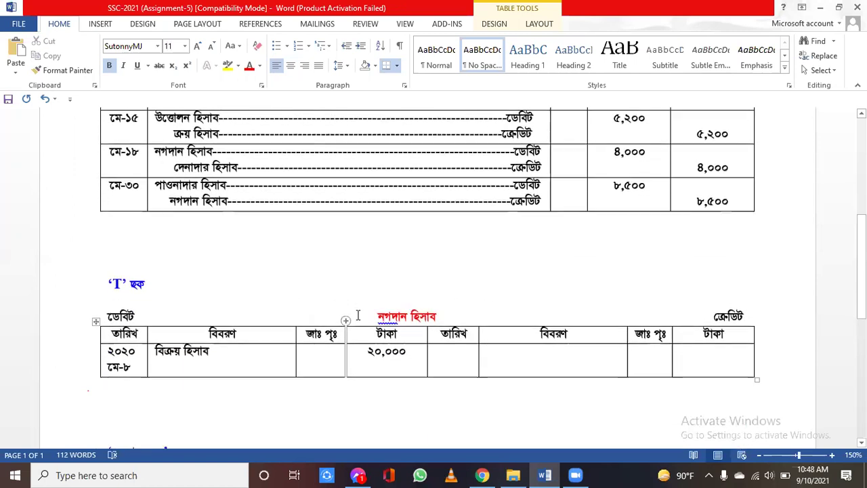
left_click(415, 352)
key("Return")
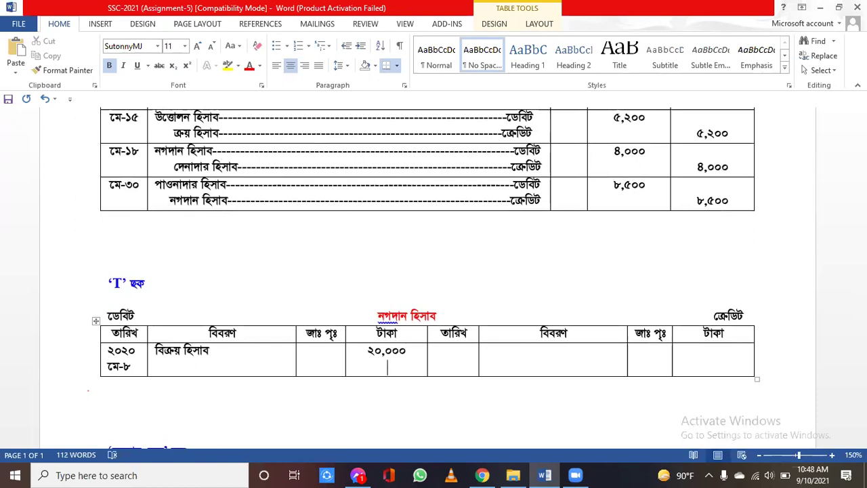
key("Return")
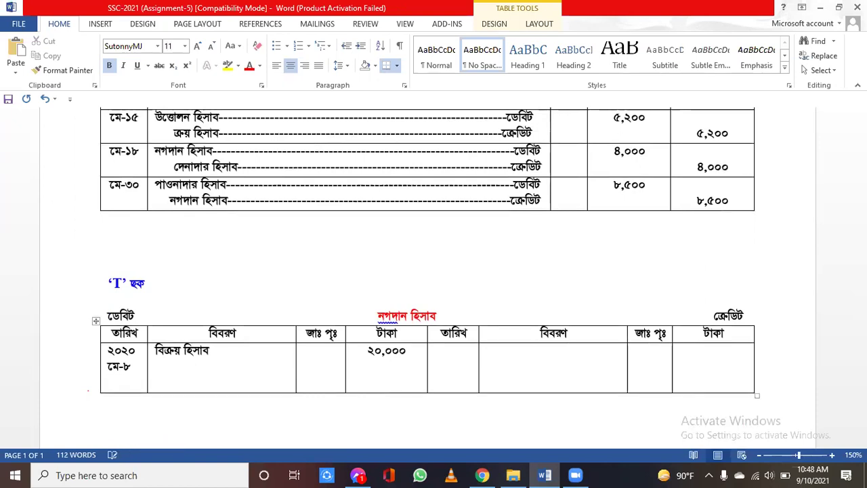
type("৪,০০০")
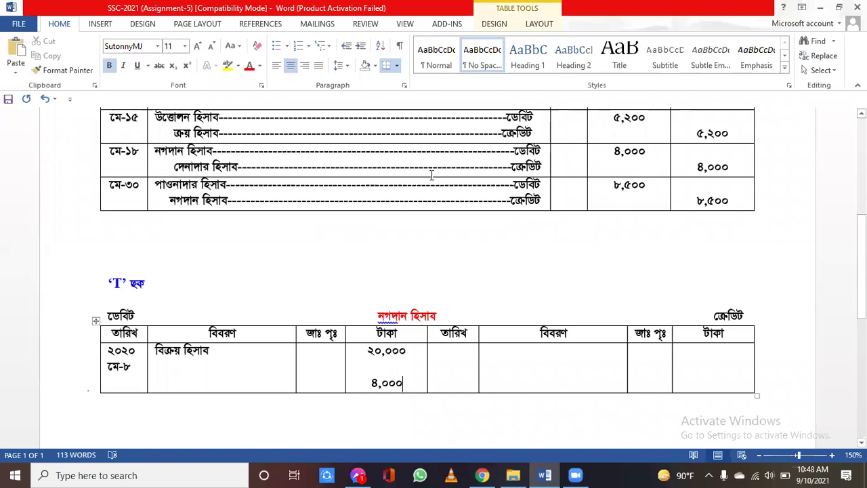
Add "মে-১৮" below "মে-৮" in the debit-side তারিখ cell of the নগদান হিসাব table
left_click(136, 378)
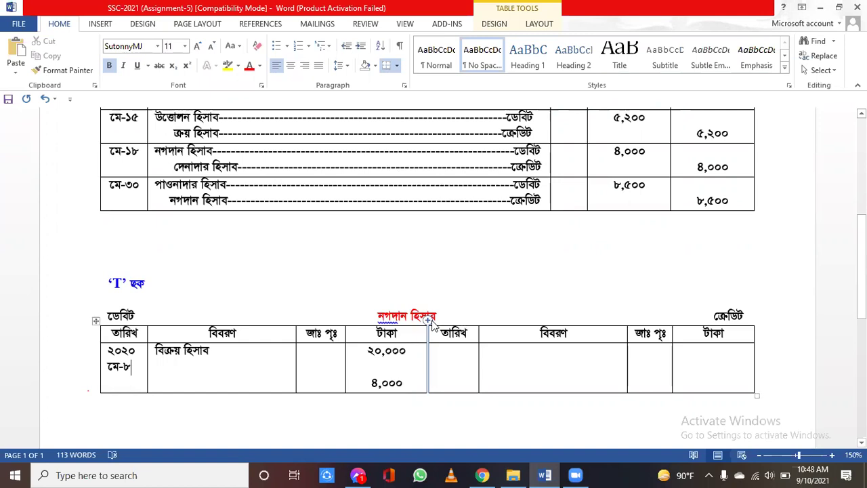
key("Return")
type("মে")
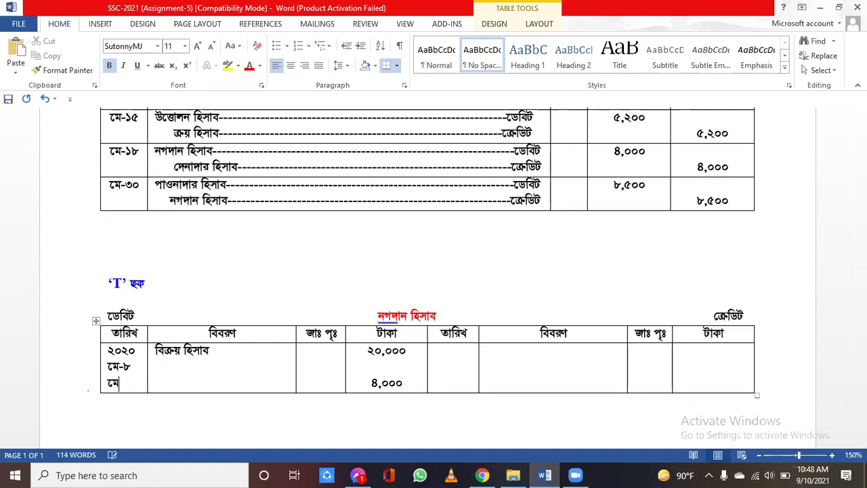
type("-১৮")
Enter "দেনাদার হিসাব" two lines below "বিক্রয় হিসাব" in the debit-side বিবরণ cell, level with ৪,০০০
left_click(221, 352)
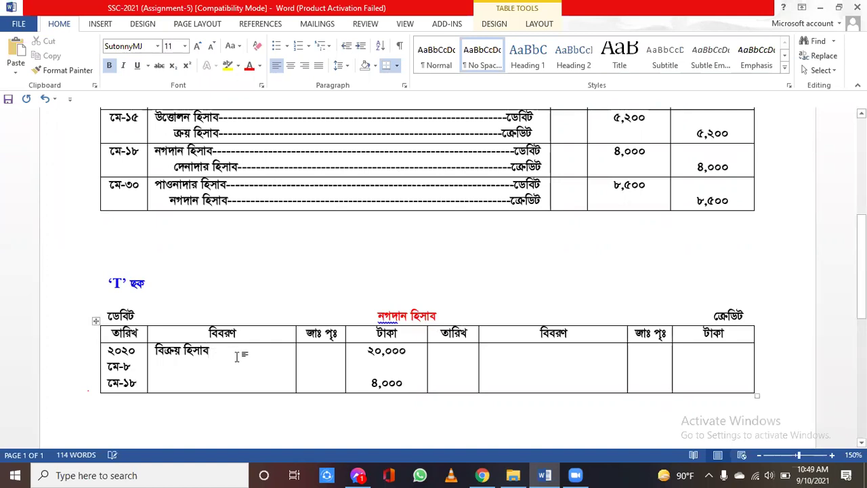
key("Return")
key("Return")
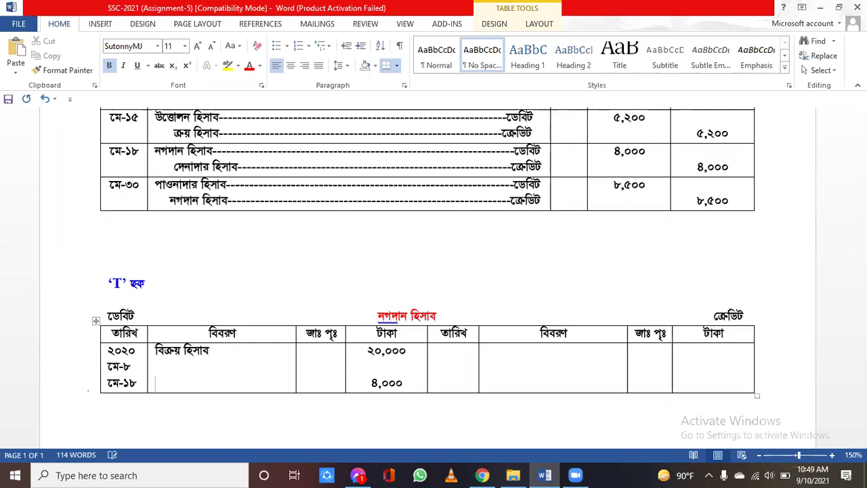
type("দেনাদার")
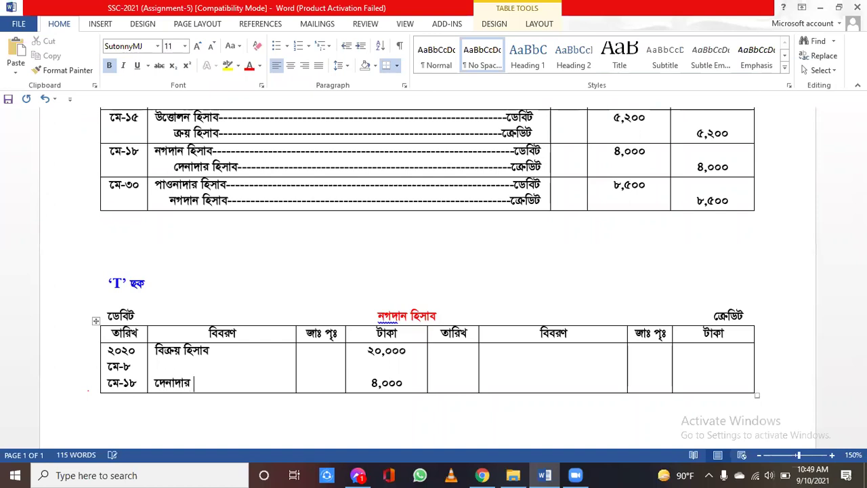
type(" হিসাব")
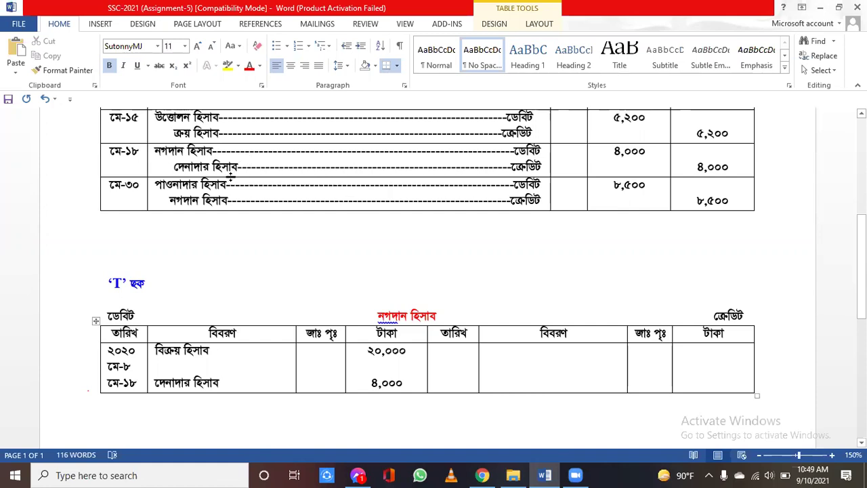
Record the credit entry of the নগদান হিসাব with ৮,৫০০ as টাকা and "পাওনাদার হিসাব" as বিবরণ
left_click(722, 355)
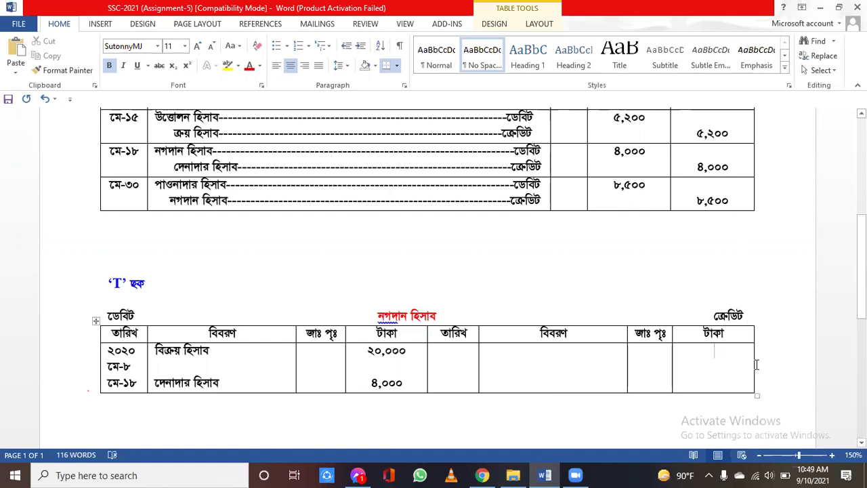
type("8,500")
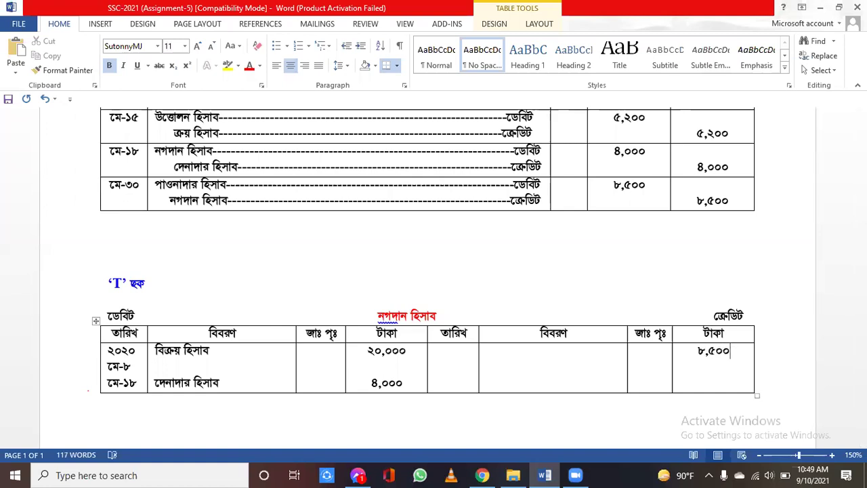
left_click(513, 355)
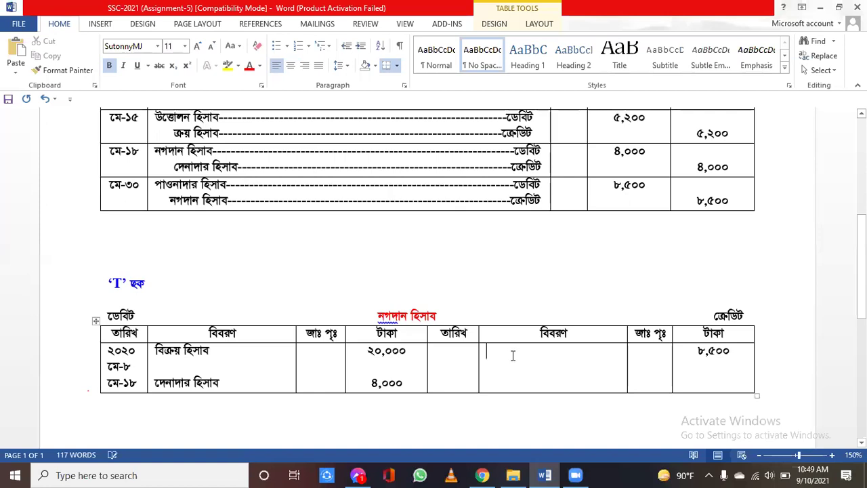
type("পাওনাদার হিসাব")
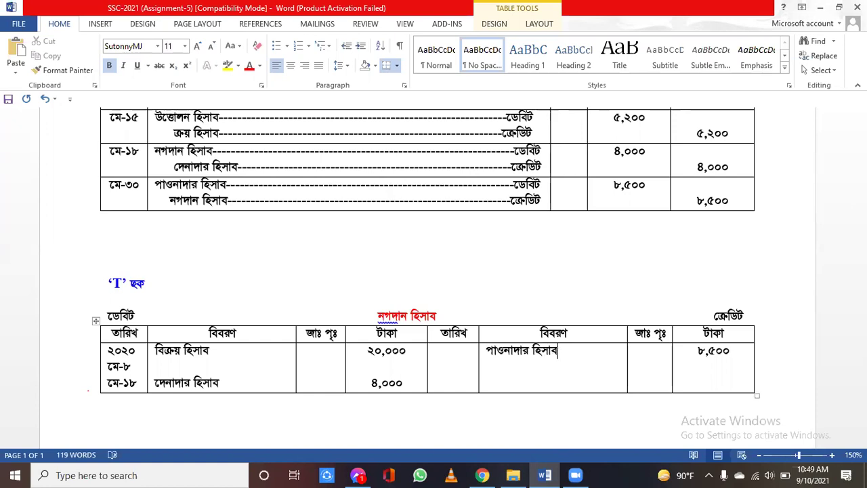
Enter "২০২০" with "মে-৩০" below it as the credit-side তারিখ beside "পাওনাদার হিসাব"
left_click(444, 351)
type("২০২০ ")
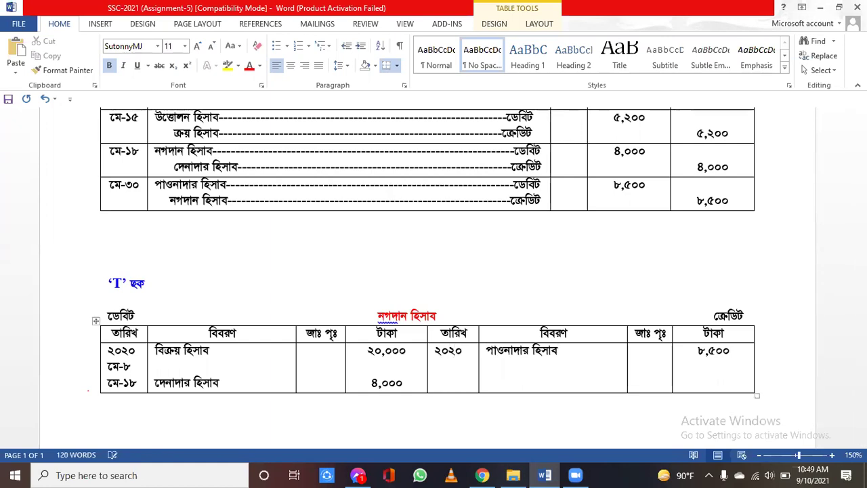
type("মে-৩০")
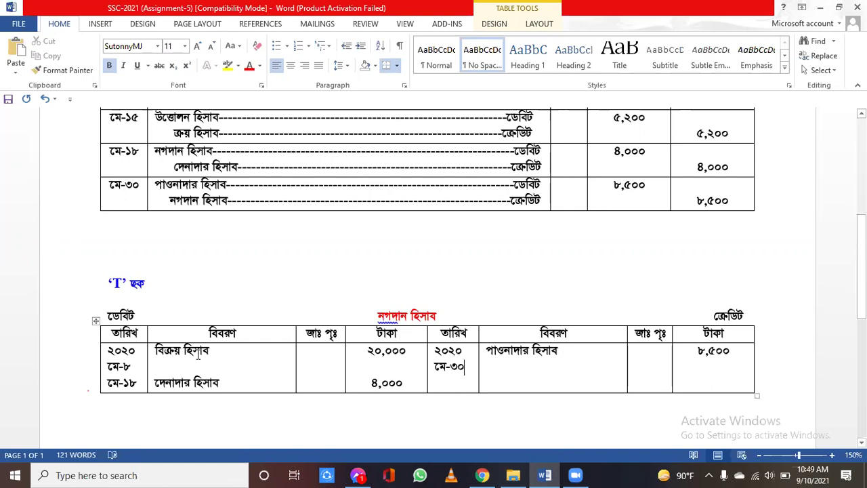
Center the contents of both তারিখ columns in the নগদান হিসাব table
left_click(132, 323)
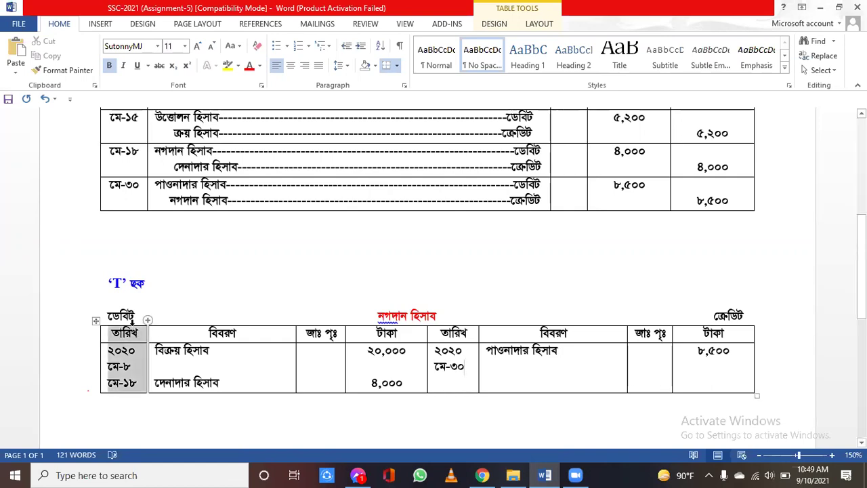
left_click(289, 68)
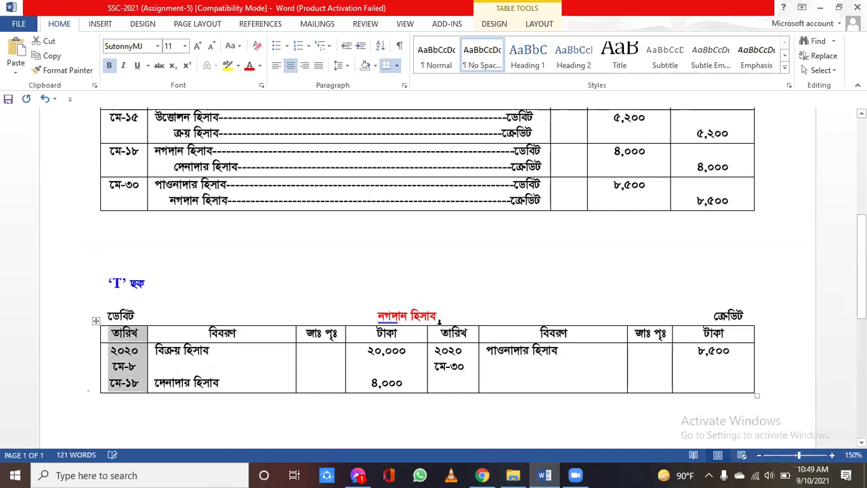
left_click(453, 323)
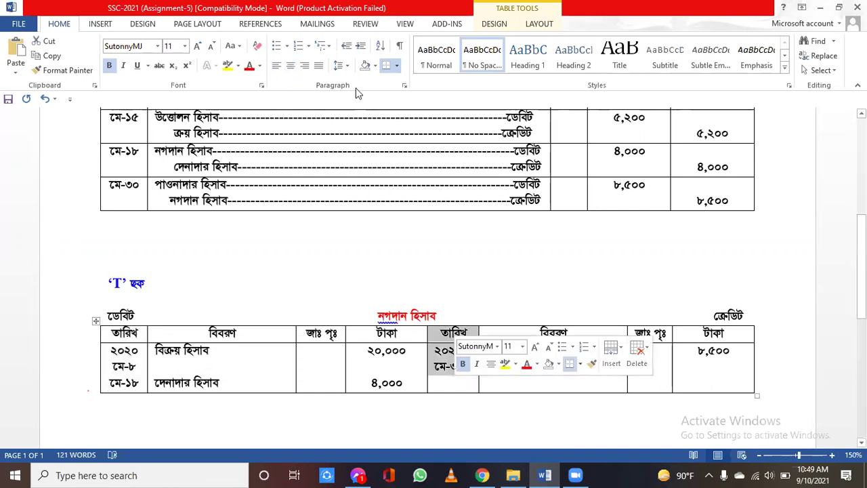
left_click(291, 69)
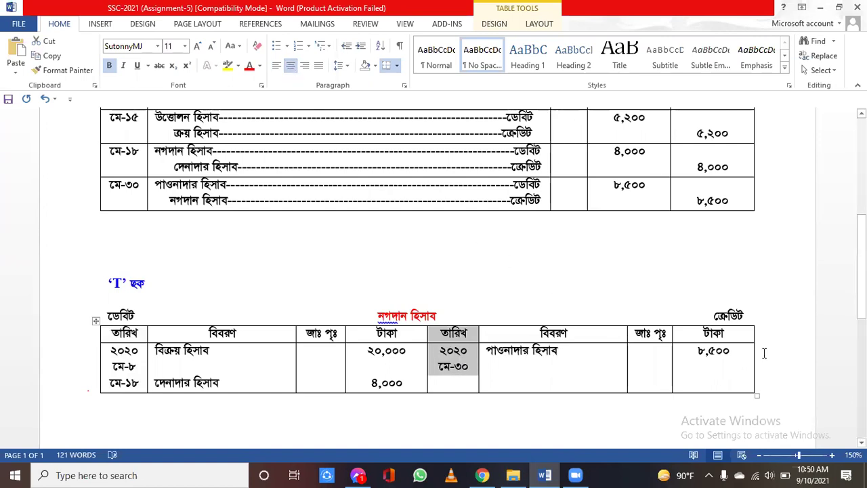
Add an empty row at the end of the নগদান হিসাব table
left_click(605, 368)
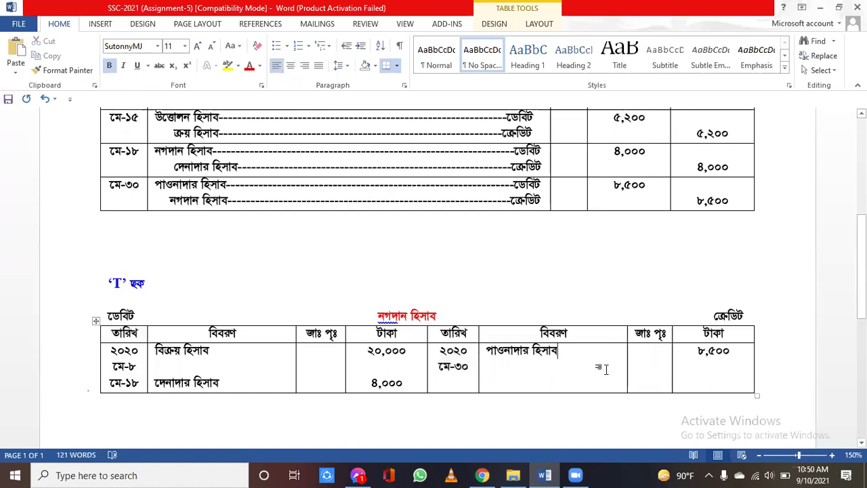
left_click(769, 368)
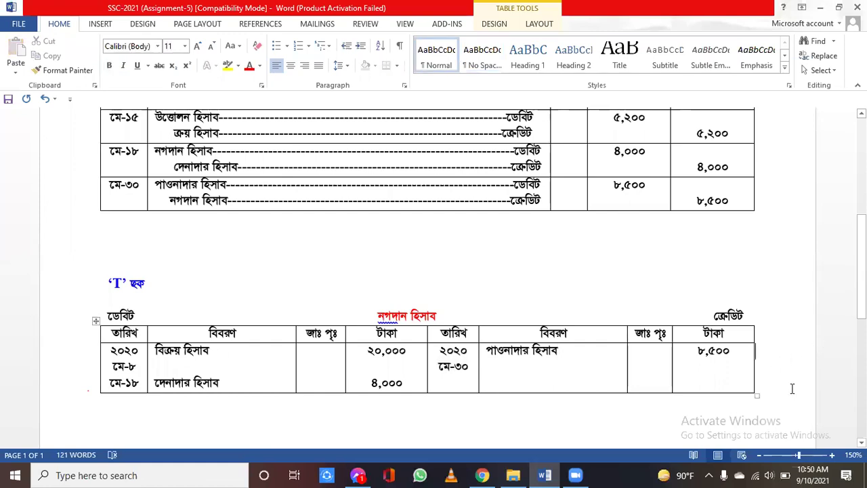
key("Return")
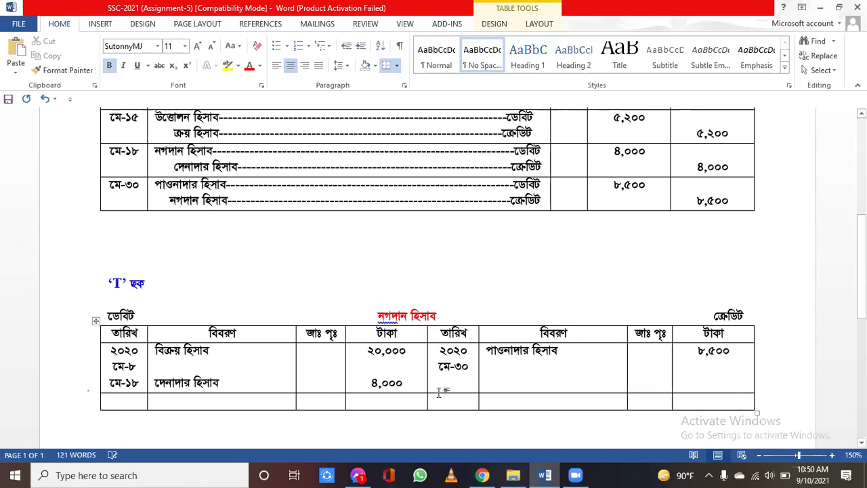
Merge the debit-side তারিখ, বিবরণ and জাঃ পৃঃ entry cells each with the empty cell below, leaving the টাকা cells separate
left_click_drag(139, 380, 138, 399)
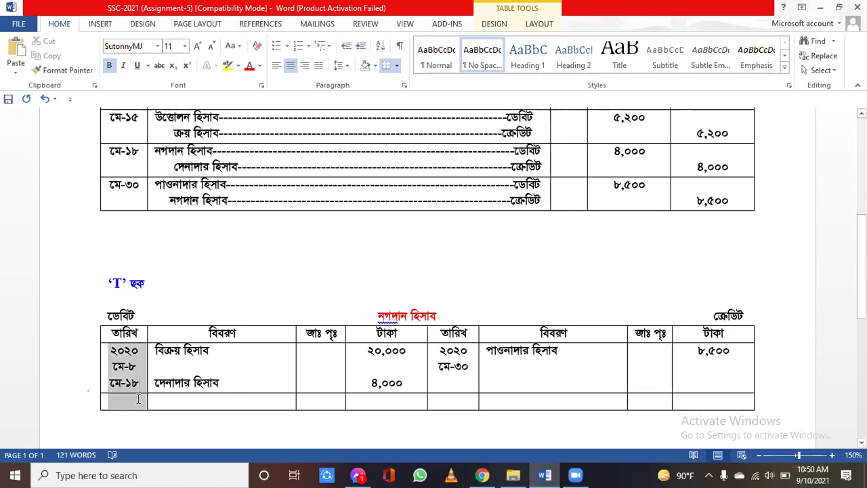
right_click(136, 399)
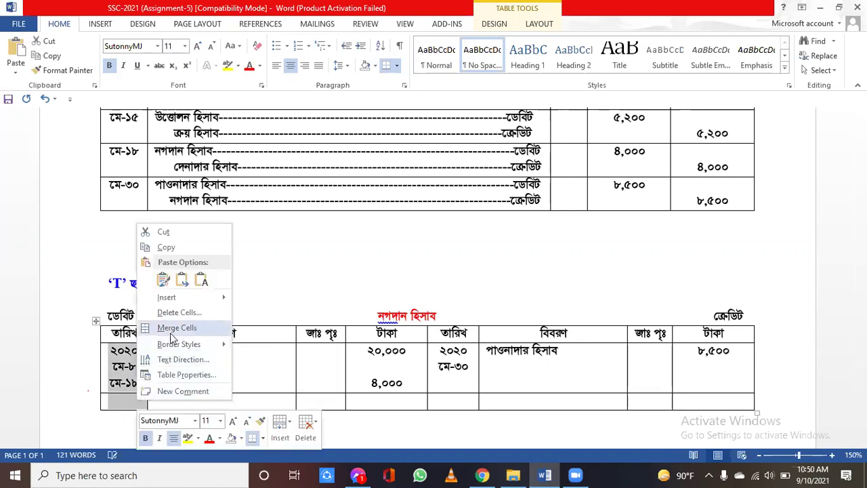
left_click(172, 331)
left_click_drag(245, 383, 247, 396)
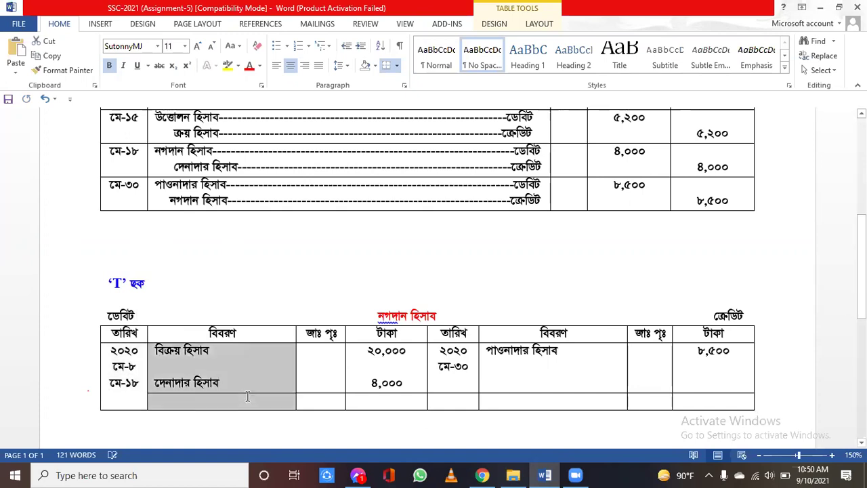
right_click(247, 396)
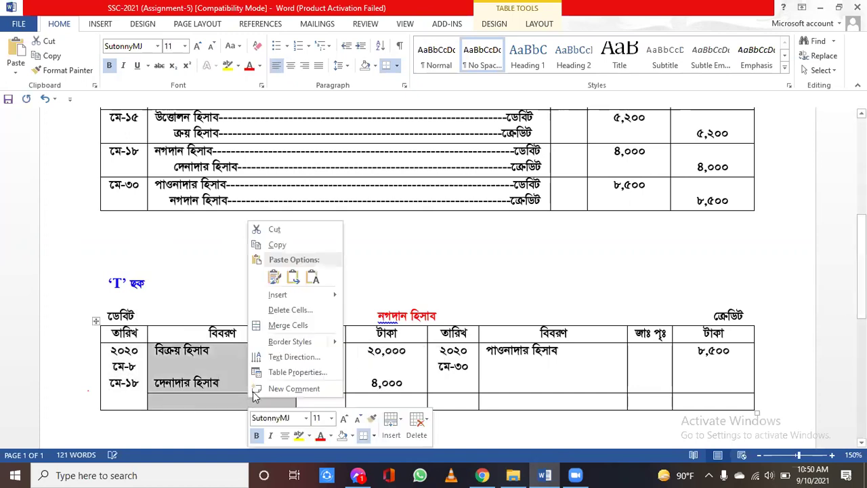
left_click(286, 327)
left_click_drag(321, 384, 321, 399)
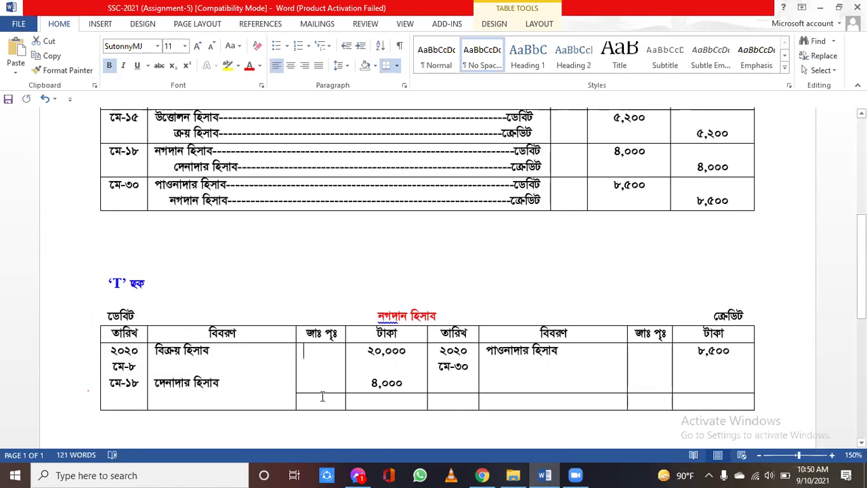
right_click(321, 398)
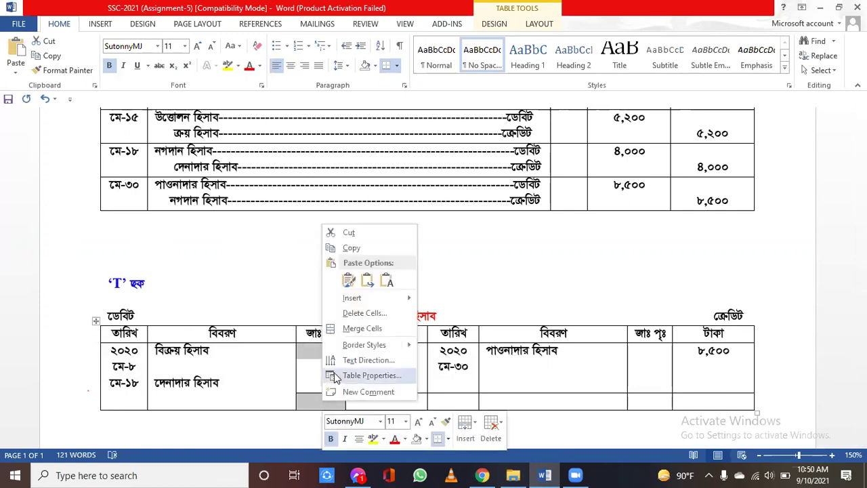
left_click(357, 329)
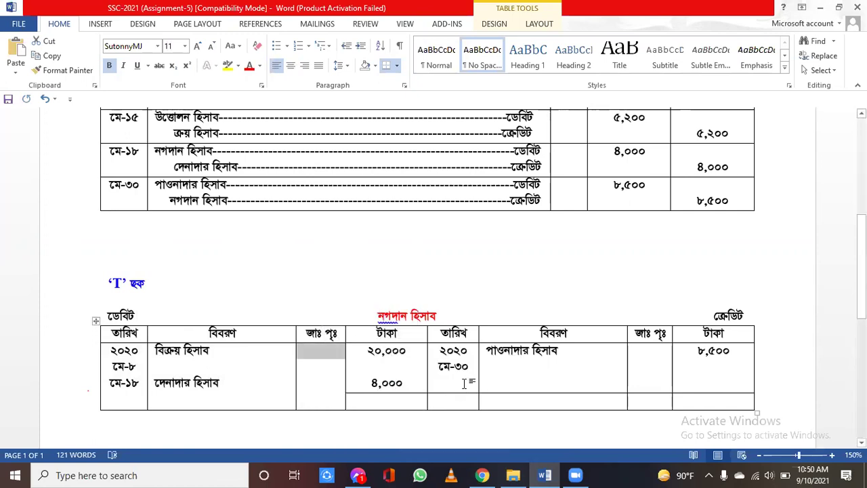
Merge the credit-side তারিখ, বিবরণ and জাঃ পৃঃ entry cells each with the empty cell below, leaving the টাকা cells separate
left_click_drag(467, 383, 464, 399)
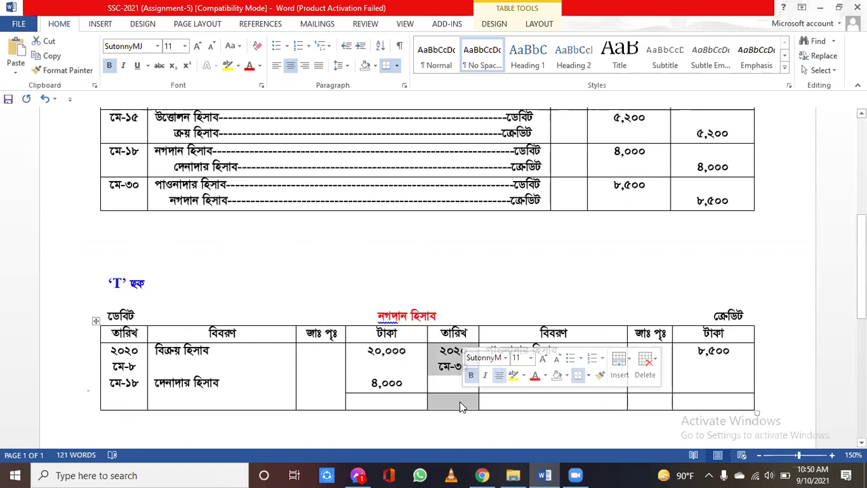
right_click(459, 407)
left_click(493, 332)
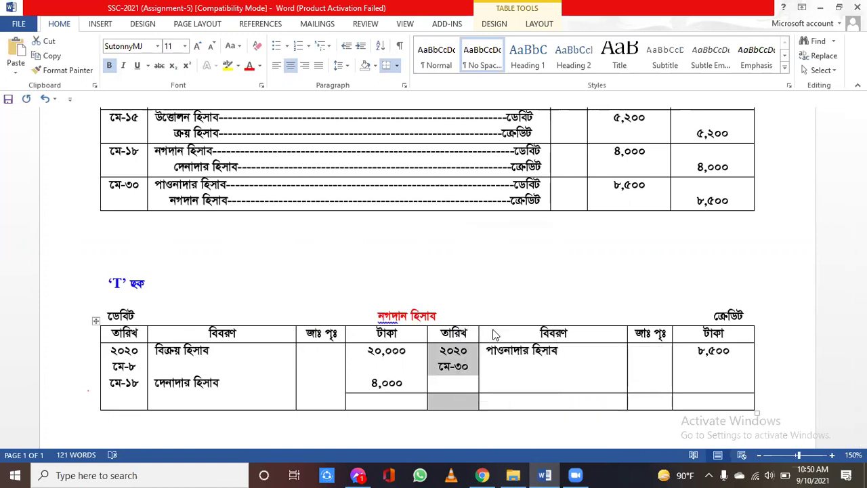
left_click_drag(575, 386, 578, 402)
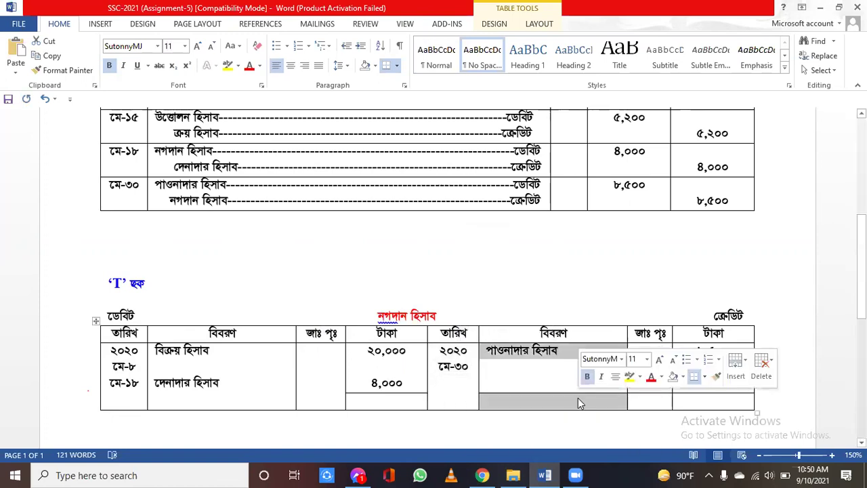
right_click(578, 397)
left_click(616, 329)
left_click_drag(649, 355, 650, 409)
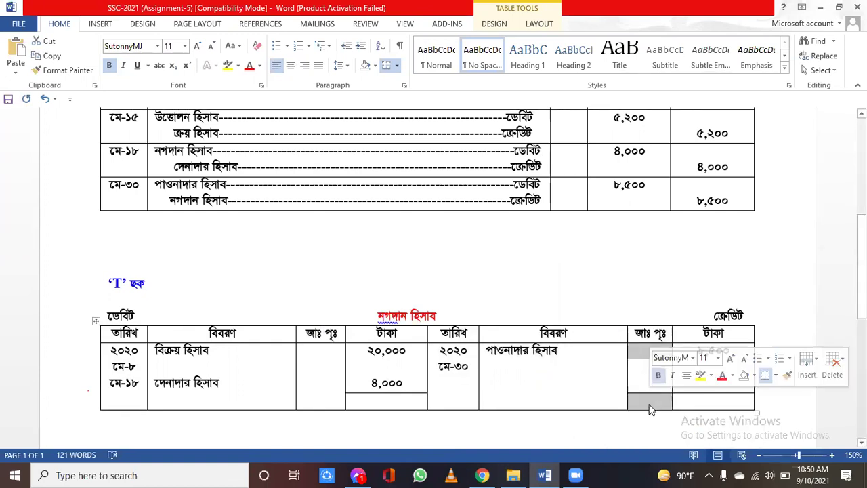
right_click(648, 407)
left_click(671, 330)
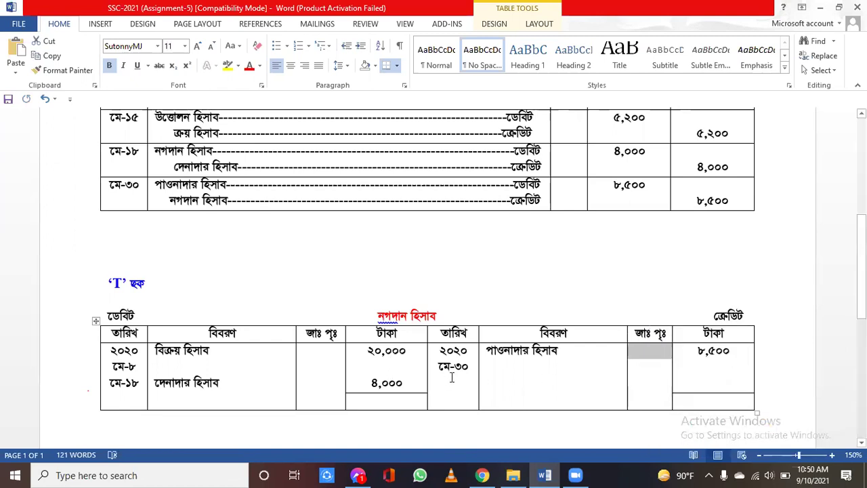
Enter ২৪,০০০ as the debit-side total in the টাকা cell below ৪,০০০ and select the figure
left_click(383, 400)
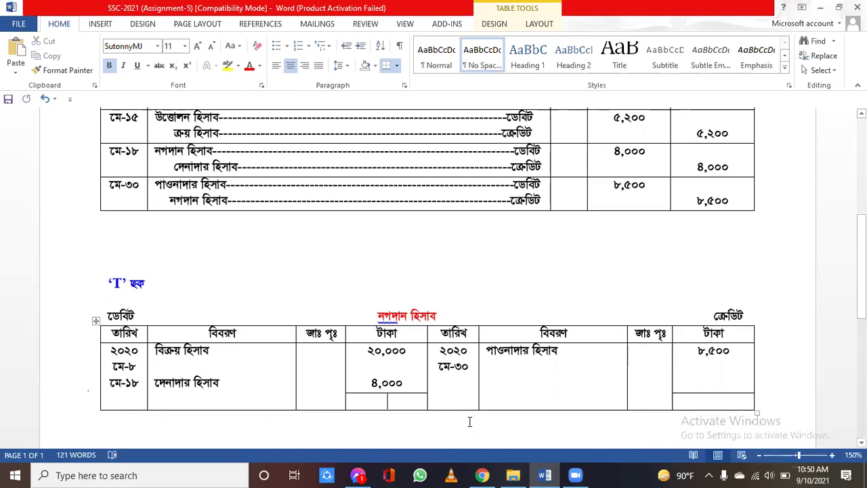
type("24,00")
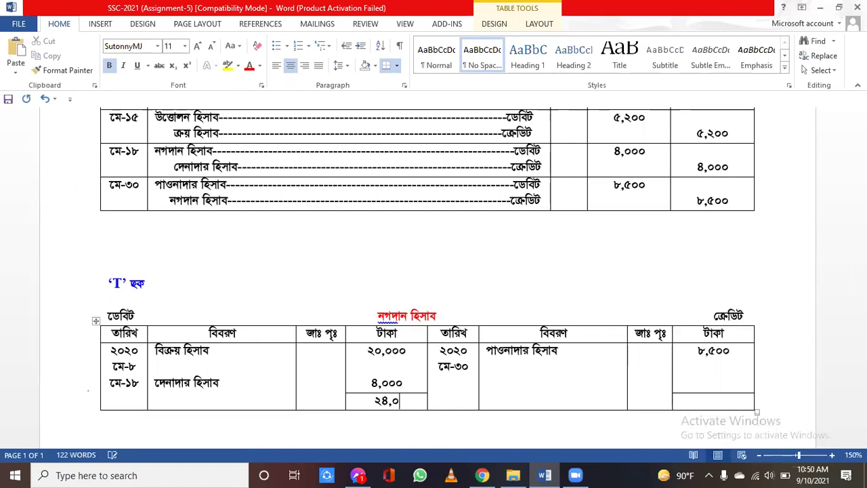
type("0")
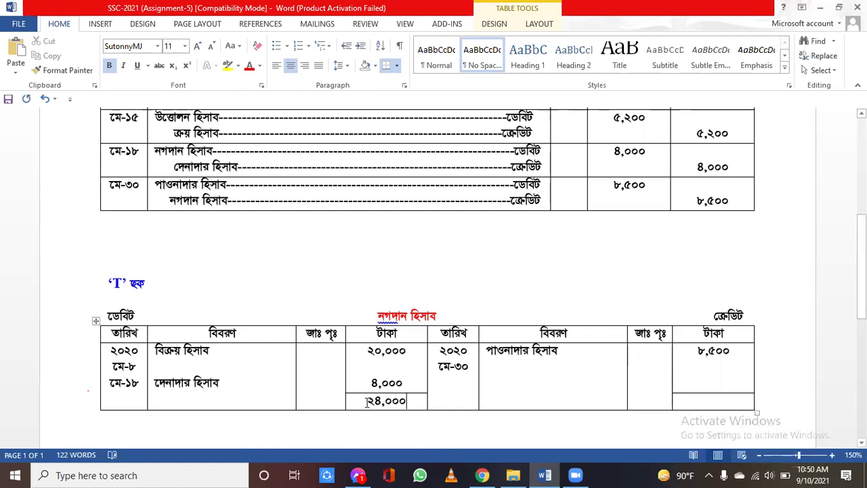
left_click_drag(360, 400, 412, 399)
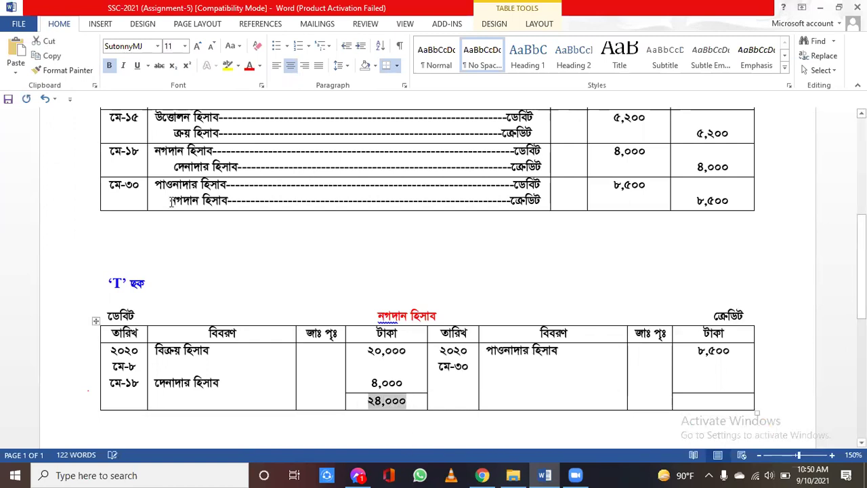
Double-underline the debit-side total ২৪,০০০ and paste the copied total into the credit-side টাকা total cell
left_click(147, 66)
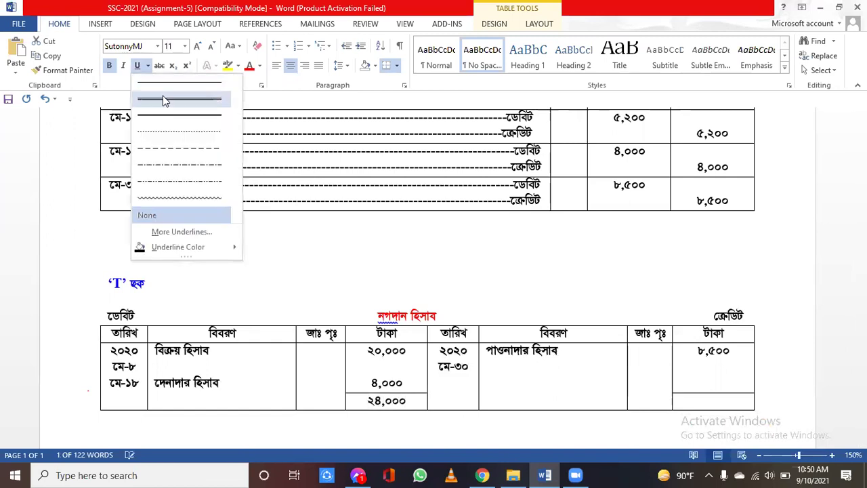
left_click(163, 97)
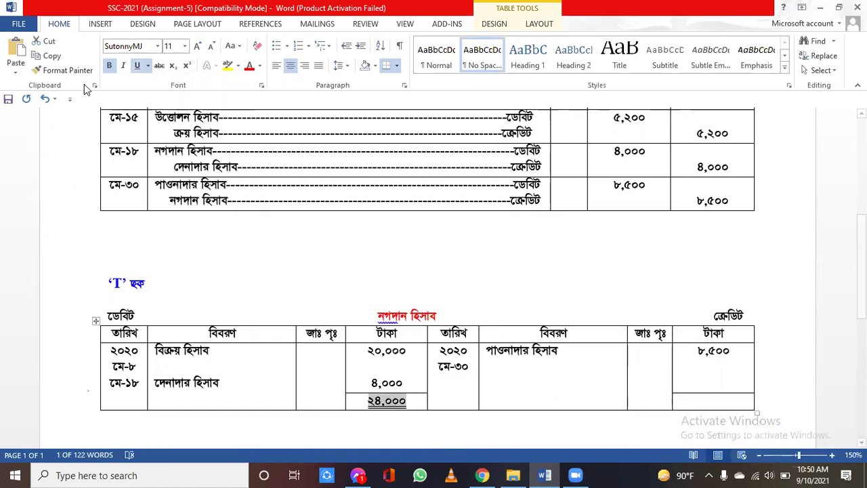
left_click(732, 396)
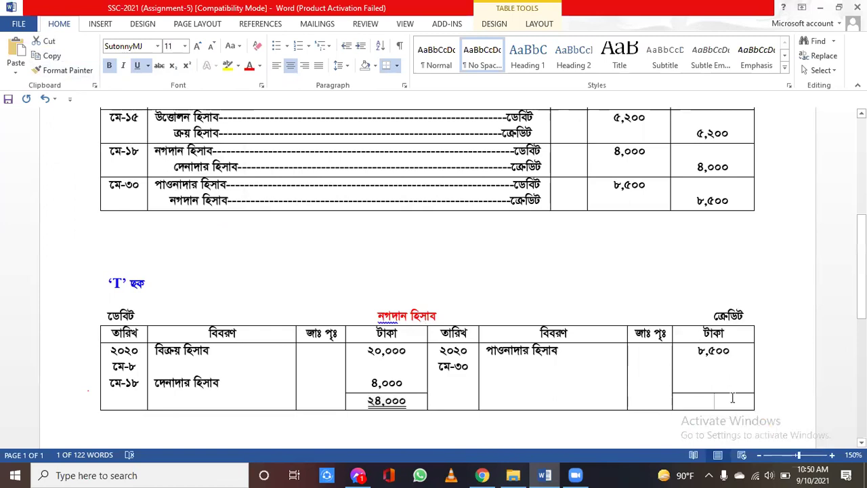
left_click(16, 51)
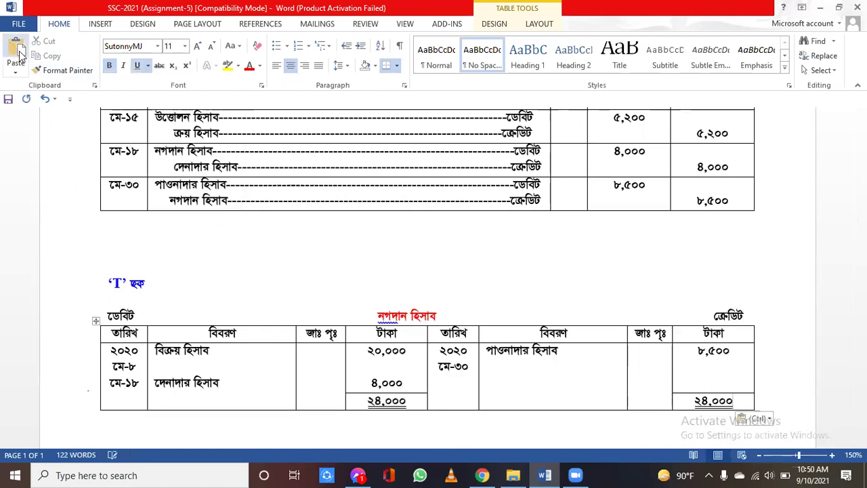
Add the credit-side closing entry ব্যালেন্স সি/ডি dated মে-৩১ for ১৫,৫০০ below the পাওনাদার হিসাব entry
left_click(735, 351)
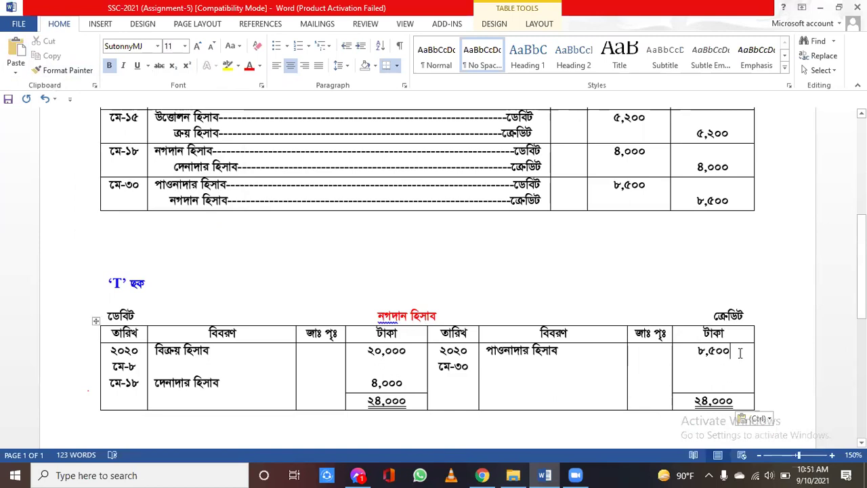
key("Return")
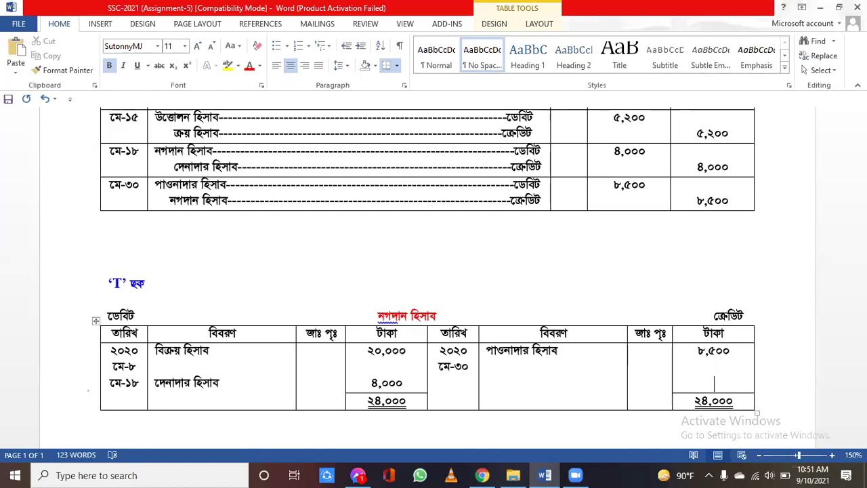
type("15,500")
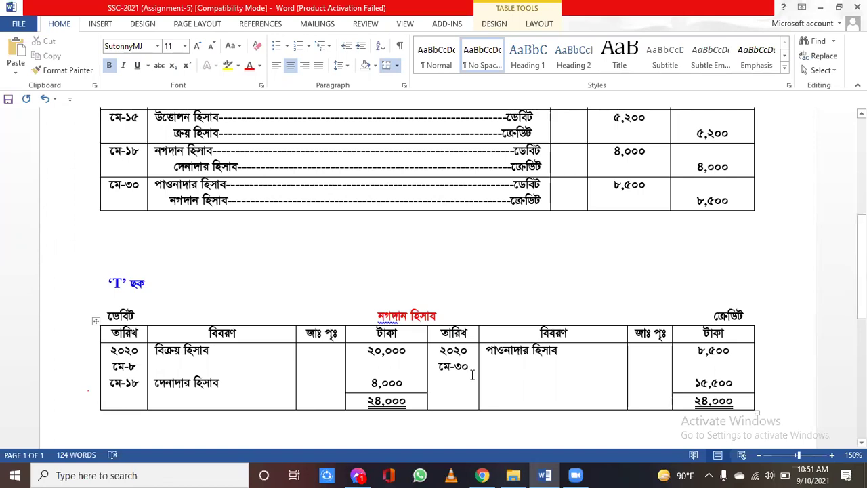
key("Return")
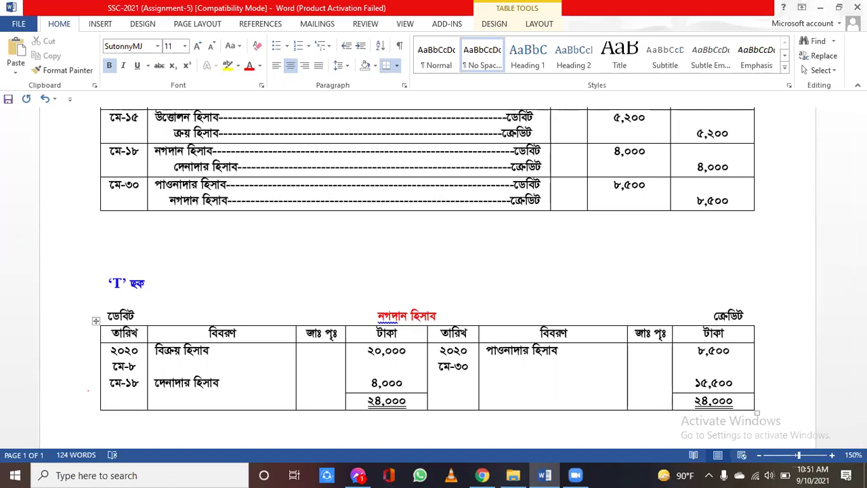
type("মে-৩১")
left_click(577, 353)
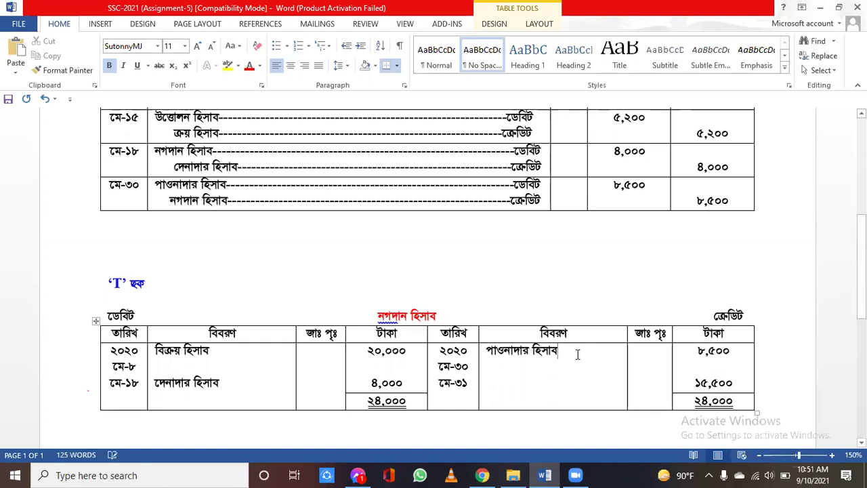
key("Return")
key("Return")
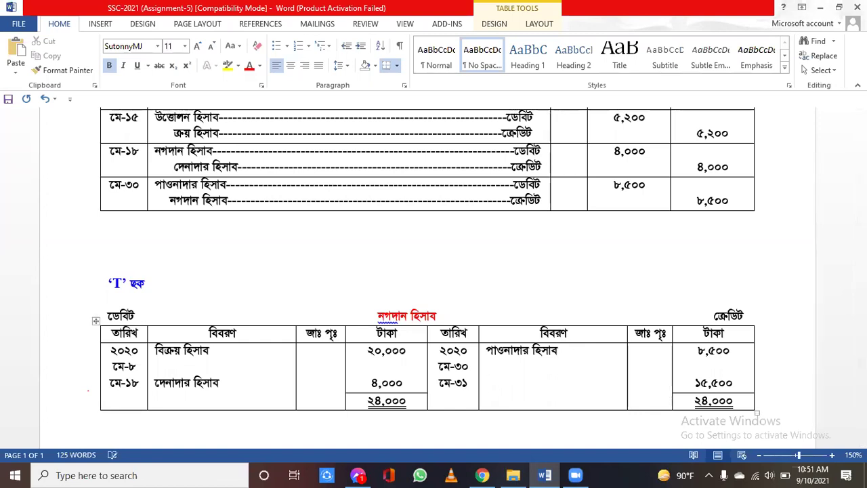
type("ব্যাং")
type("ন্স সি")
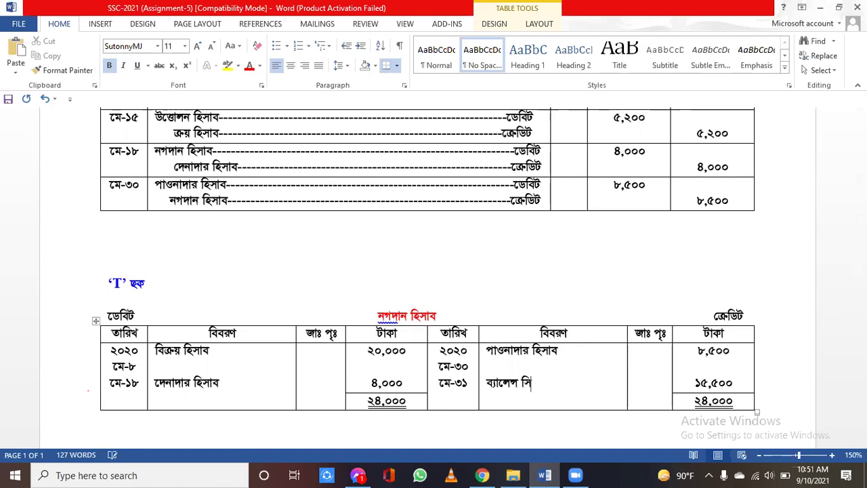
type("/ডি")
Add an empty row at the end of the নগদান হিসাব table and enter জুন-১ as its debit-side date
left_click(763, 399)
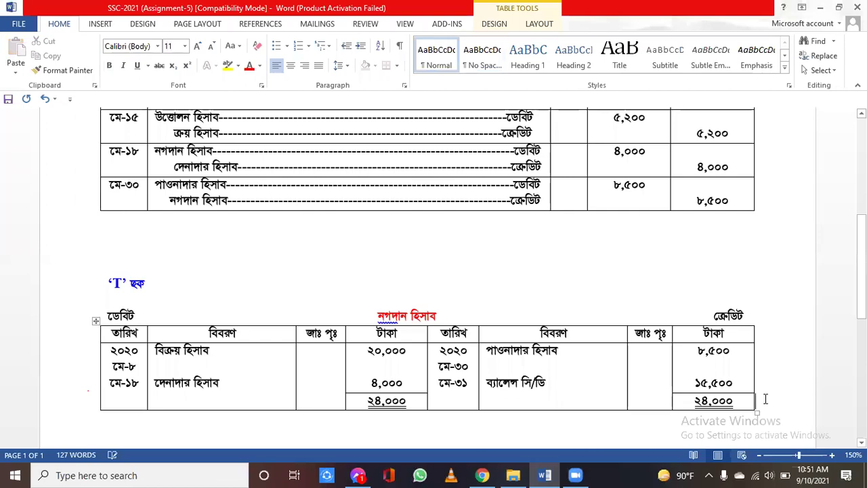
key("Return")
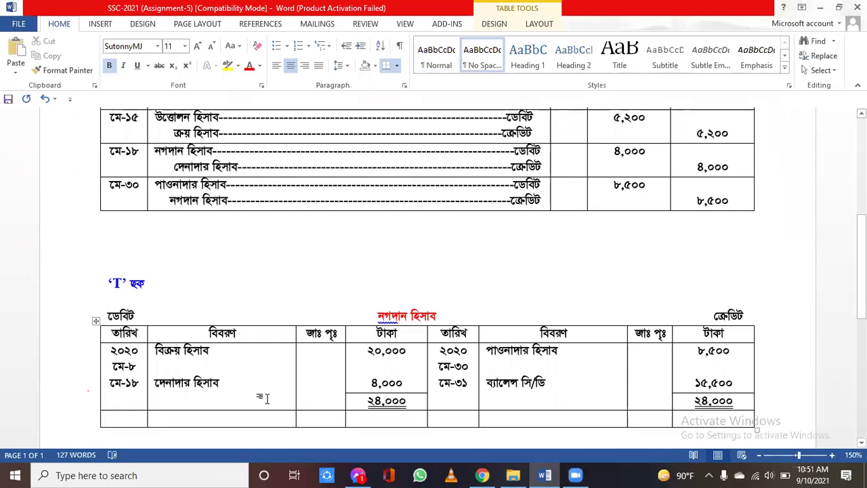
type("জুন")
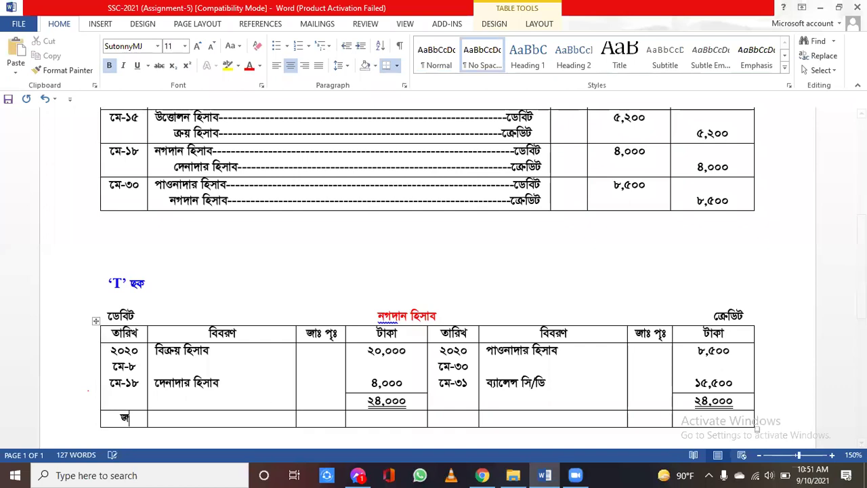
type("-১")
Enter ব্যালেন্স বি/ডি as the debit-side description of the জুন-১ row, with ১৫,৫০০ in the টাকা cell
left_click(190, 420)
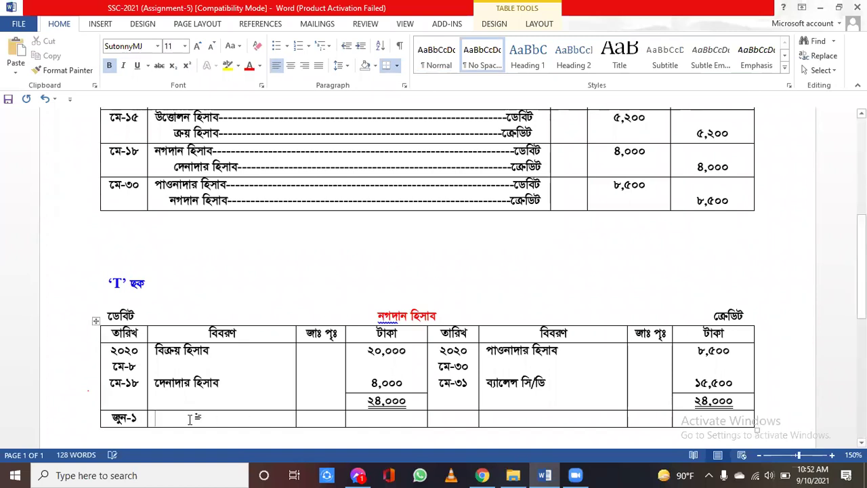
type("উত্তো")
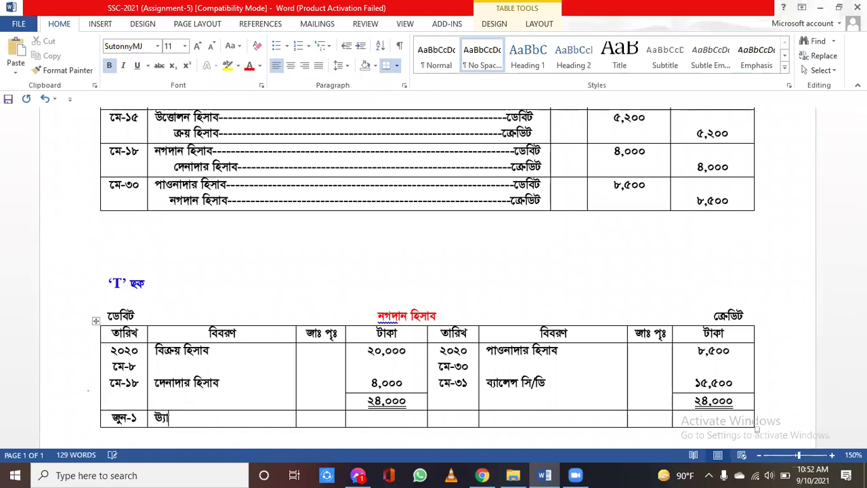
type("লন")
type("্স")
type(" বি/ি")
type("ডি")
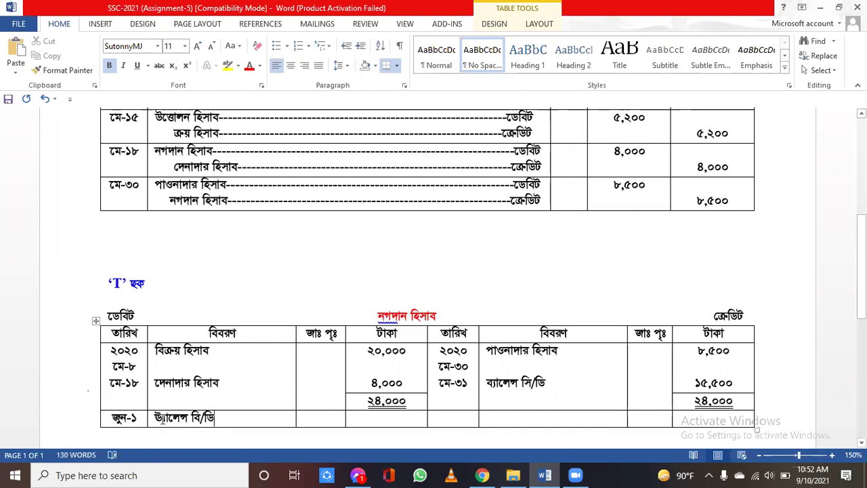
left_click(155, 418)
key("Delete")
type("ব")
left_click(384, 418)
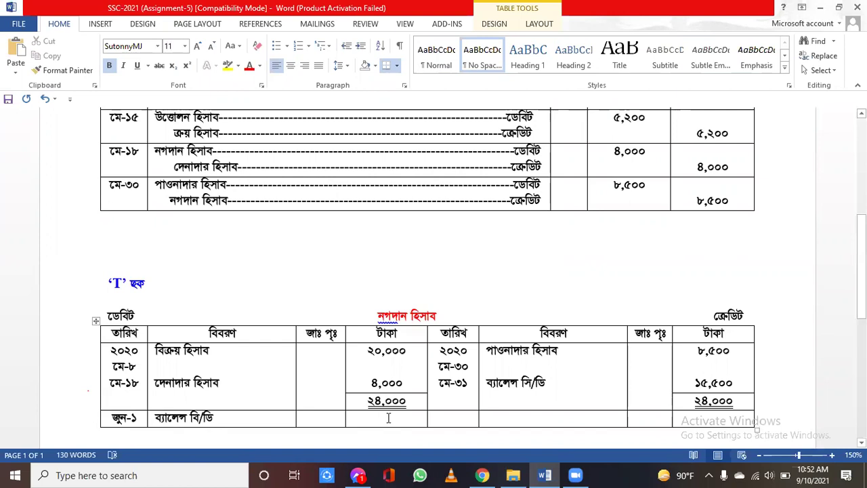
type("১৫")
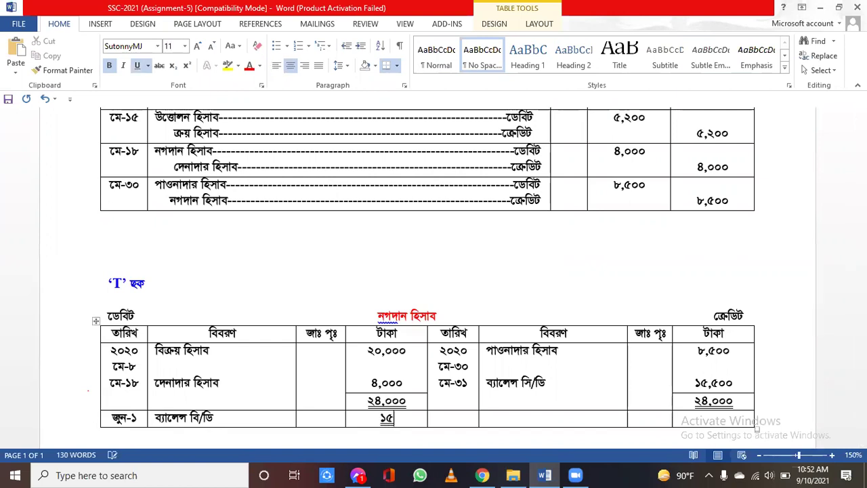
type(",৫০০")
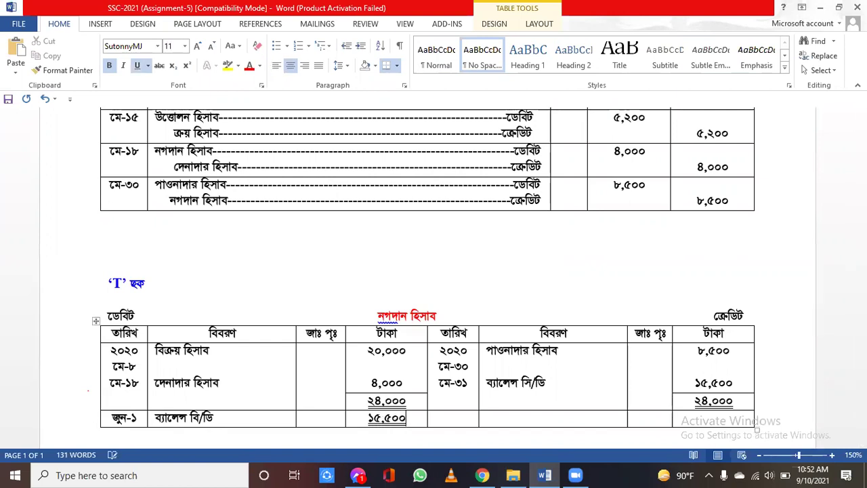
Merge the debit-side তারিখ and জাঃ পৃঃ entry cells each with the last-row cell below, and try the same for বিবরণ
scroll(174, 353, "down", 2)
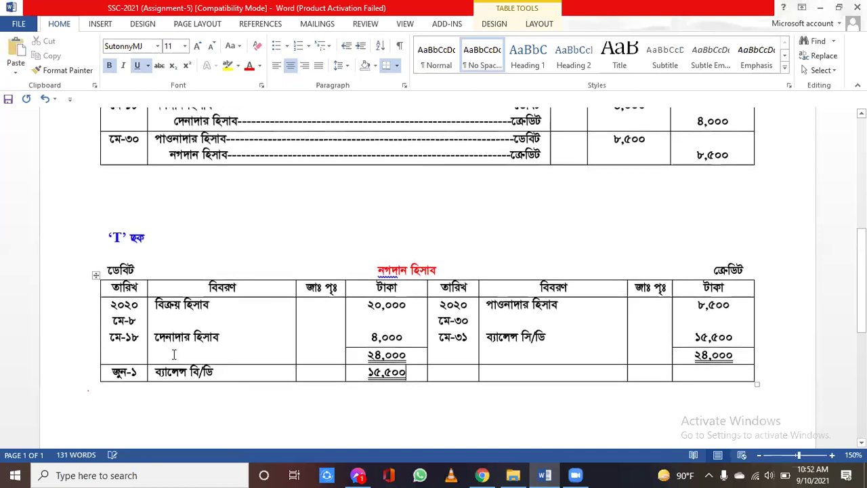
left_click_drag(140, 341, 139, 366)
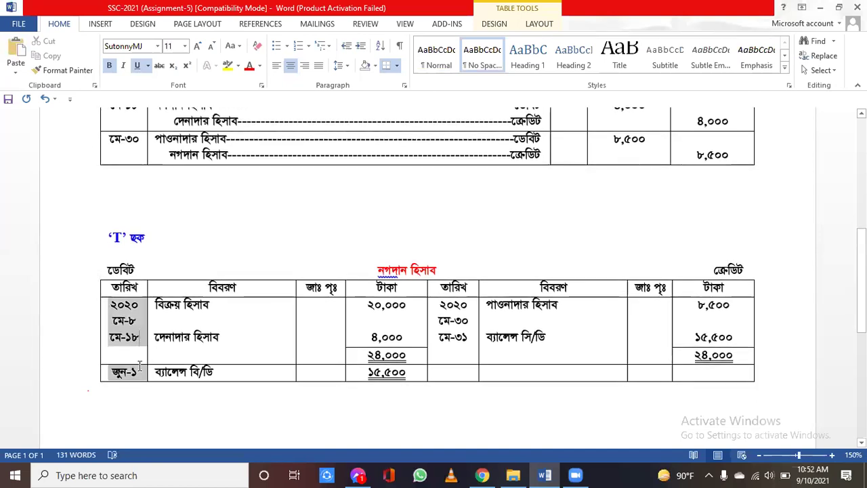
right_click(140, 367)
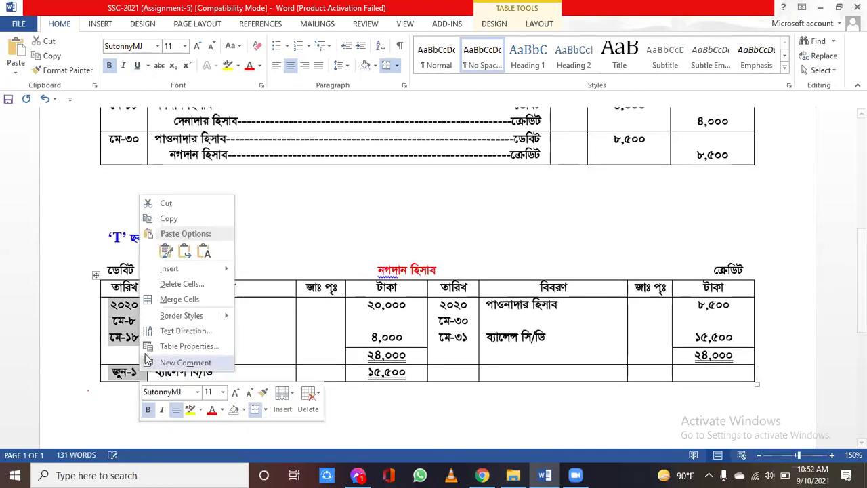
left_click(179, 298)
left_click(281, 361)
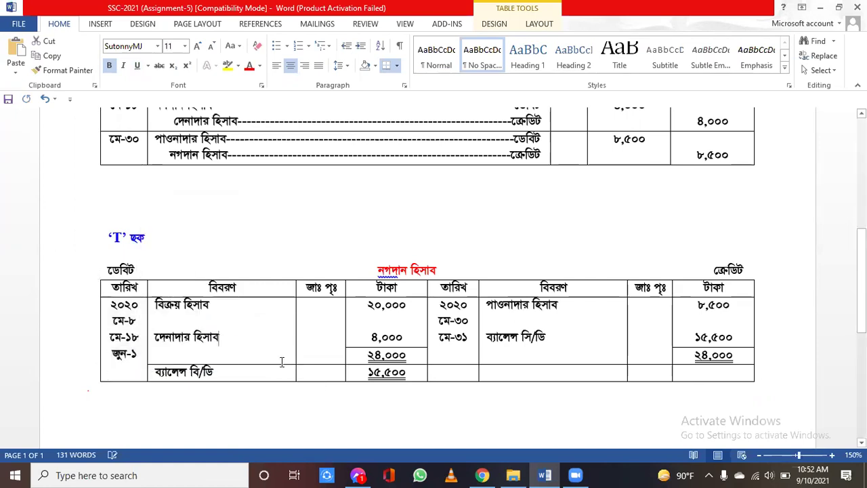
left_click_drag(282, 362, 280, 371)
right_click(281, 371)
left_click(314, 305)
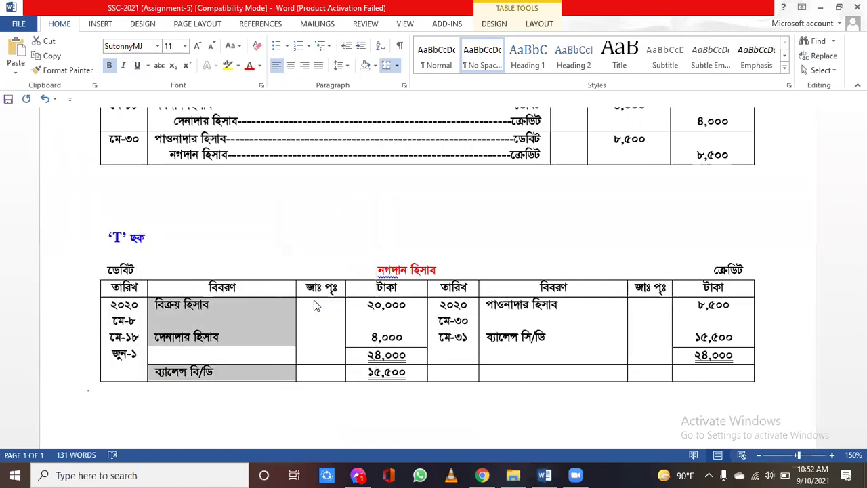
left_click_drag(329, 339, 332, 376)
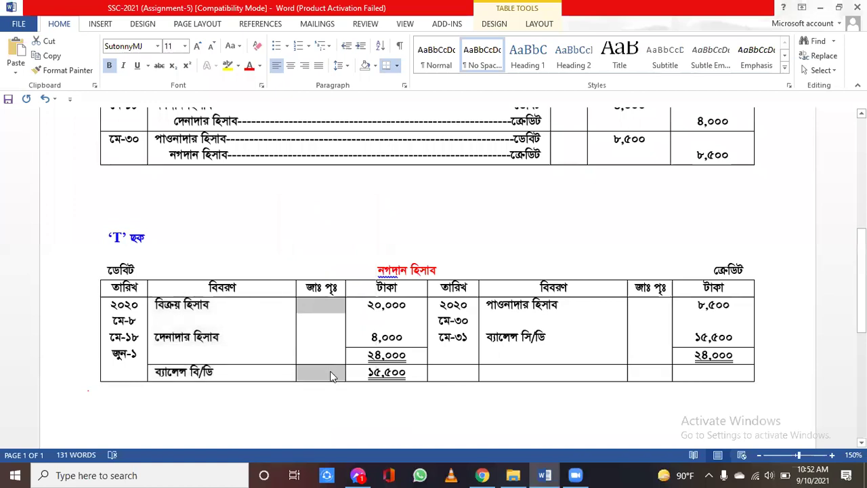
right_click(330, 376)
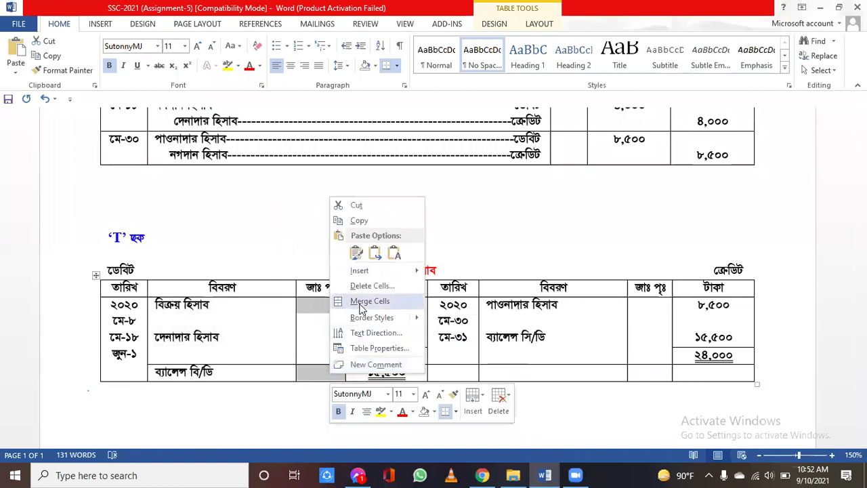
left_click(361, 303)
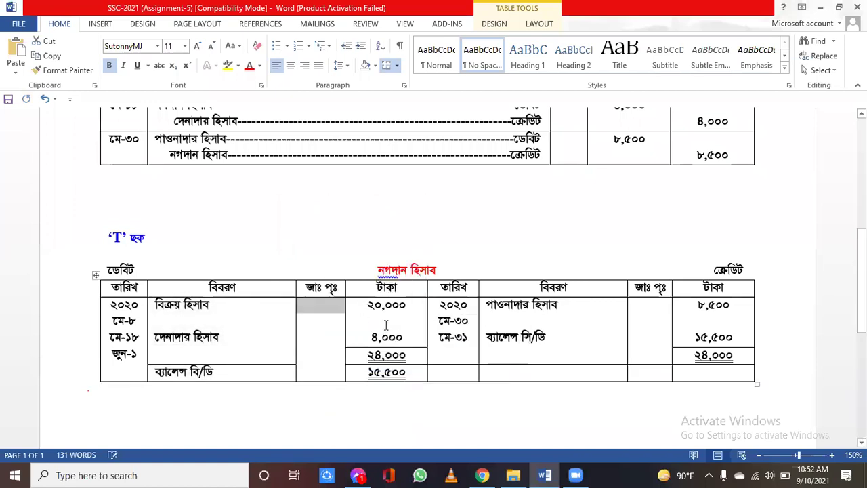
Merge the credit-side তারিখ, বিবরণ and জাঃ পৃঃ entry cells each with the last-row cell below, leaving the টাকা cells separate
left_click_drag(453, 304, 455, 370)
right_click(455, 371)
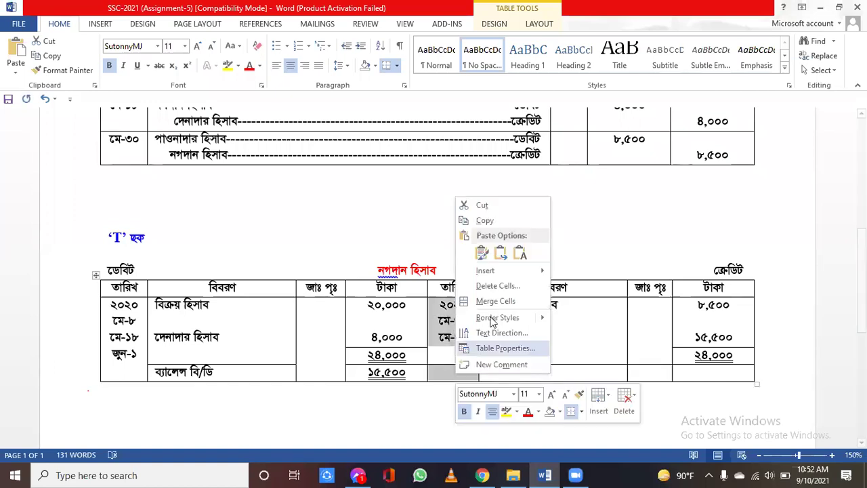
left_click(500, 302)
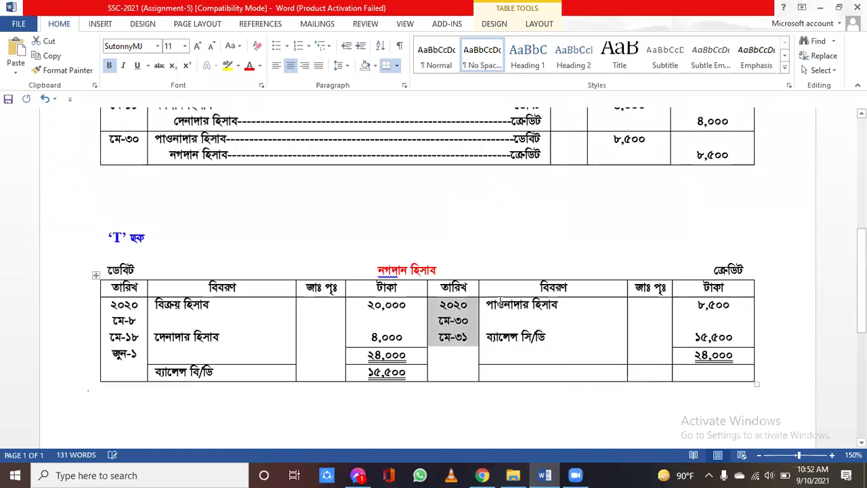
left_click_drag(572, 342, 573, 374)
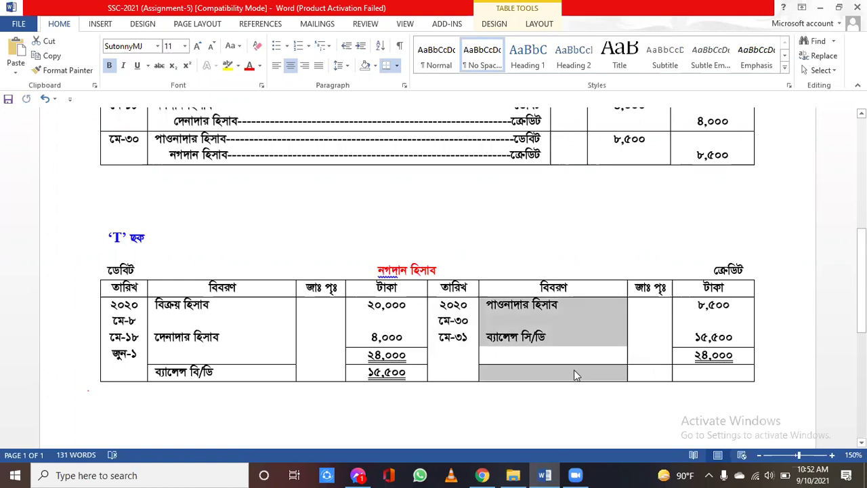
right_click(574, 374)
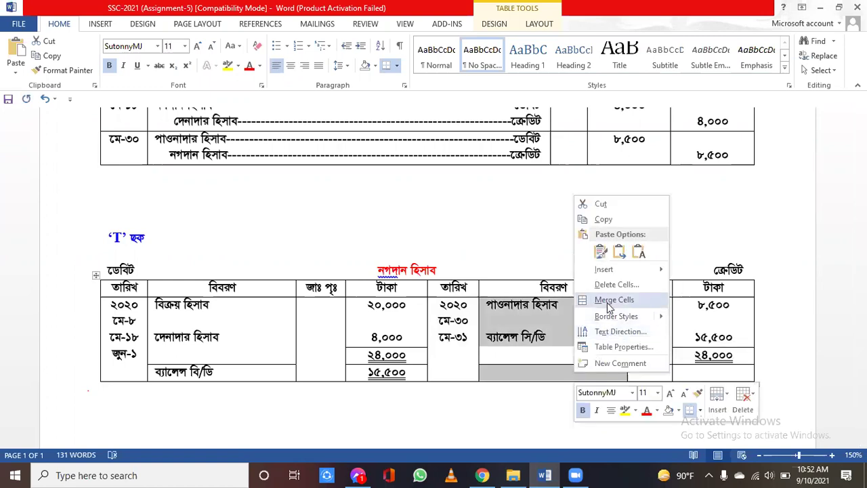
left_click(609, 302)
left_click_drag(661, 359, 661, 374)
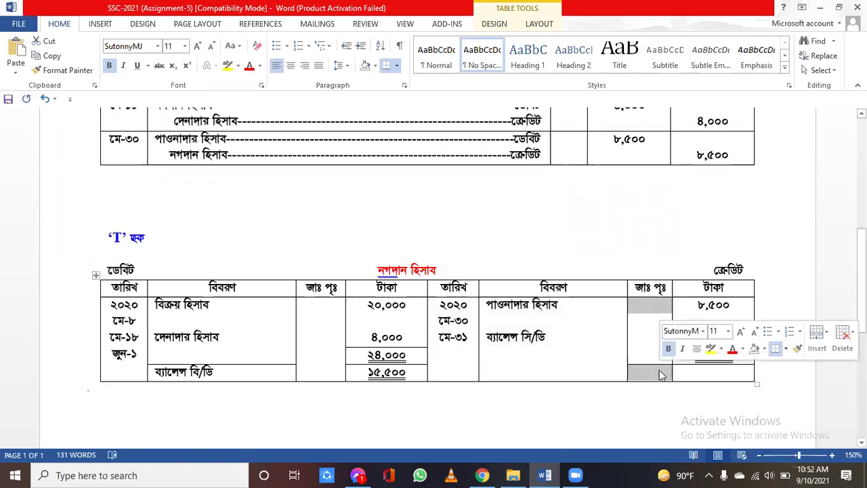
right_click(662, 375)
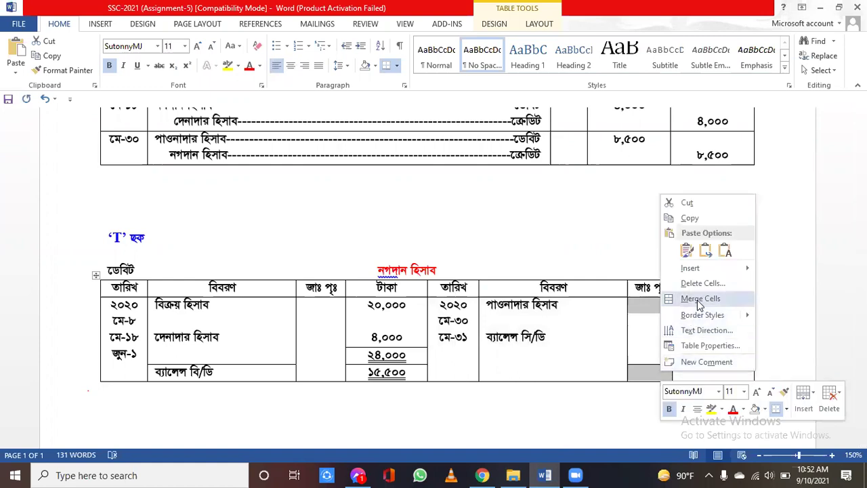
left_click(699, 300)
left_click(651, 348)
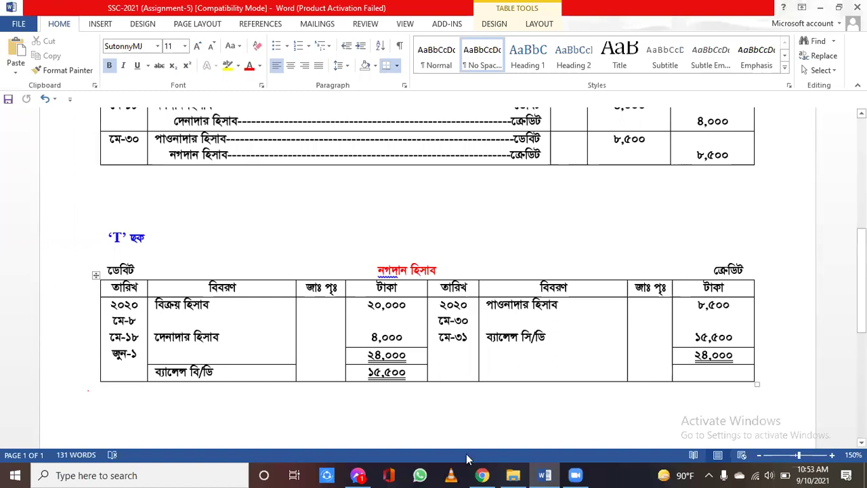
Switch to the assignment image in Messenger, review the ‘T’ ছক and চলমান জের ছক instructions, and return to the Word document
left_click(359, 474)
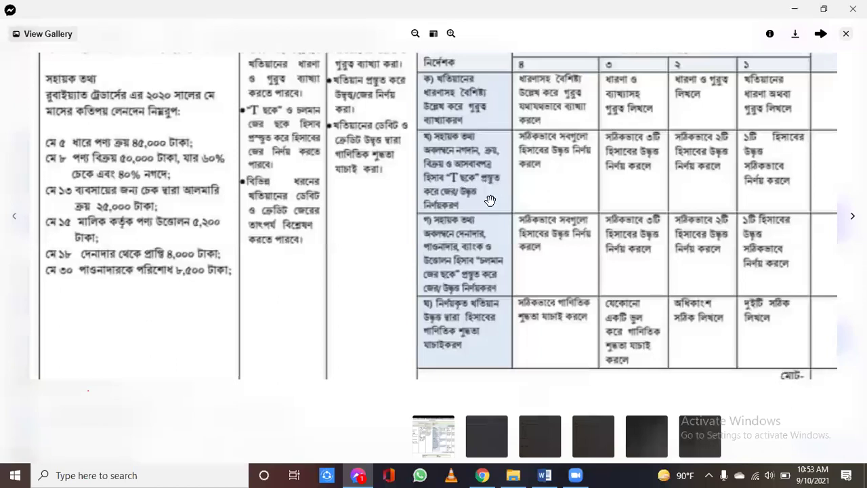
scroll(487, 190, "down", 2)
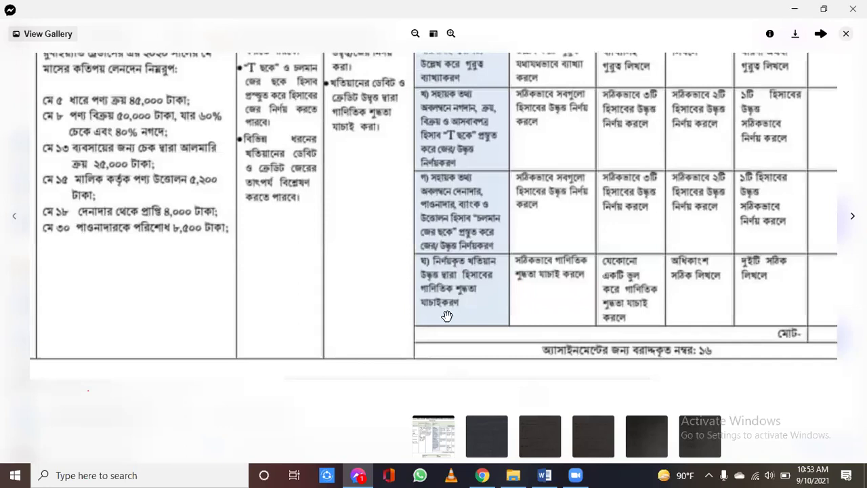
left_click(357, 474)
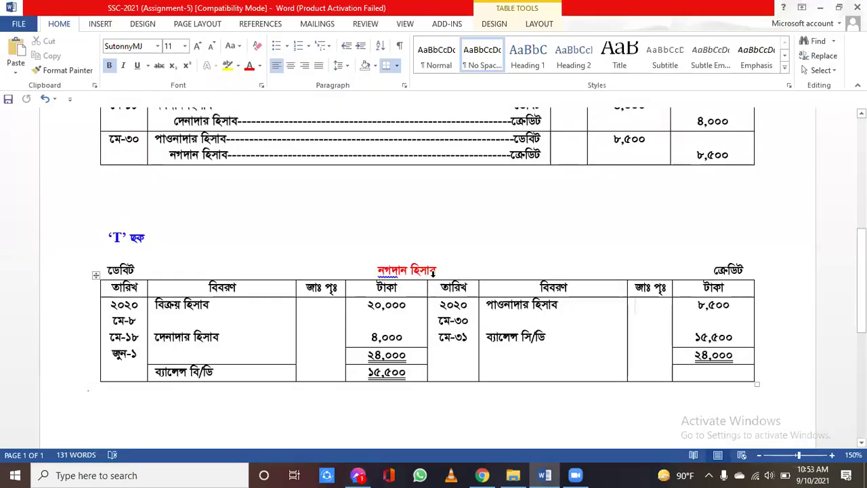
Replace the খতিয়ান হিসাবের নাম title above the ‘চলমান জের’ ছক table with দেনাদার হিসাব
scroll(428, 270, "down", 1)
scroll(429, 270, "down", 5)
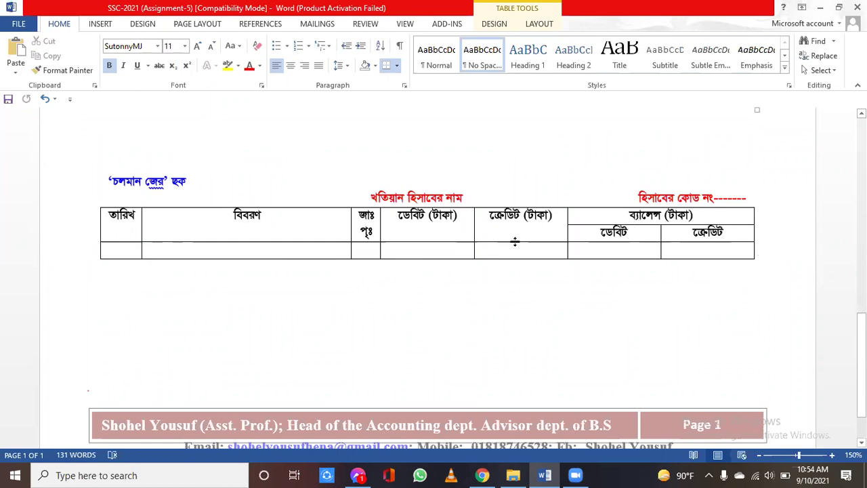
left_click(463, 196)
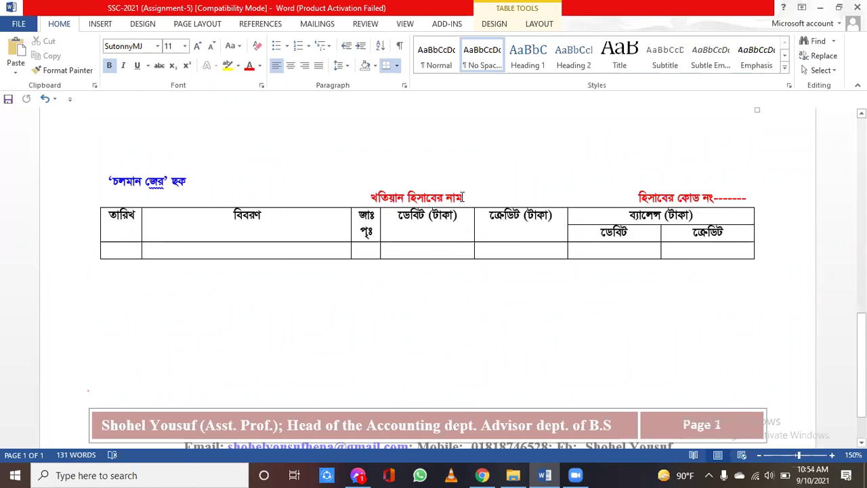
key("BackSpace")
key("BackSpace")
key("BackSpace")
key("BackSpace")
key("BackSpace")
key("BackSpace")
key("BackSpace")
key("BackSpace")
key("BackSpace")
key("BackSpace")
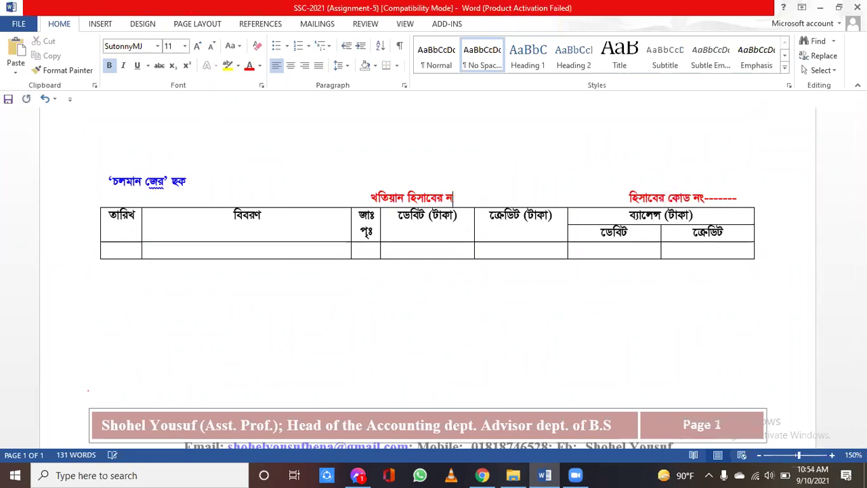
key("BackSpace")
key("BackSpace")
key("BackSpace")
key("BackSpace")
key("BackSpace")
key("BackSpace")
key("BackSpace")
key("BackSpace")
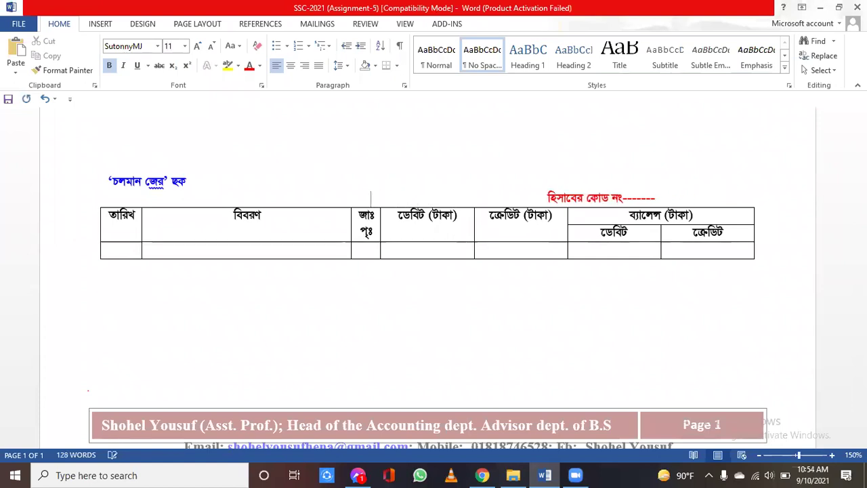
type("দেনাদার")
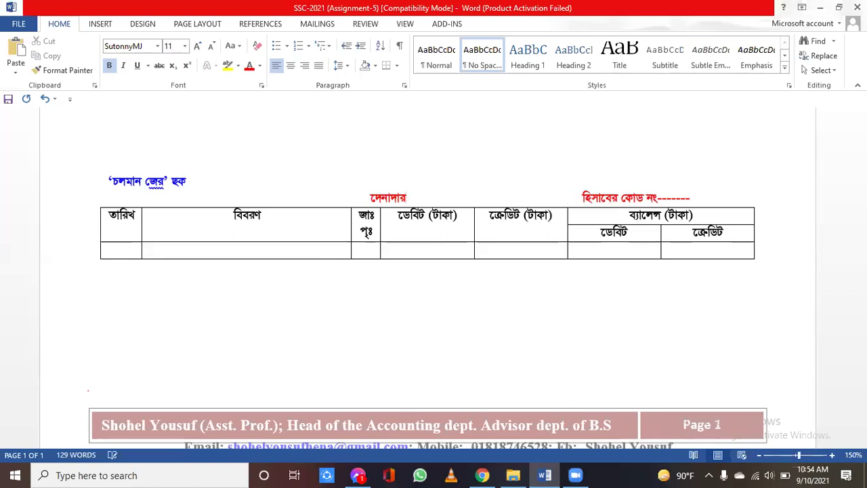
type(" হিসাব")
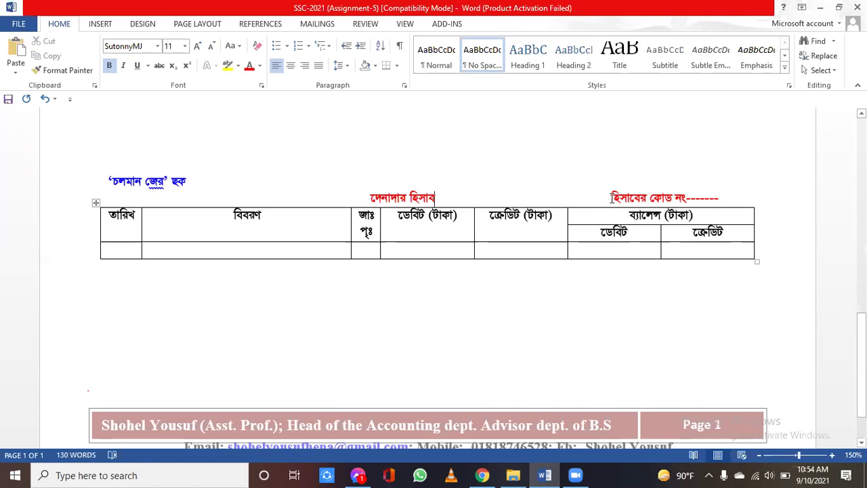
Place the text cursor at the end of the হিসাবের কোড নং line above the ‘চলমান জের’ ছক table
left_click(720, 198)
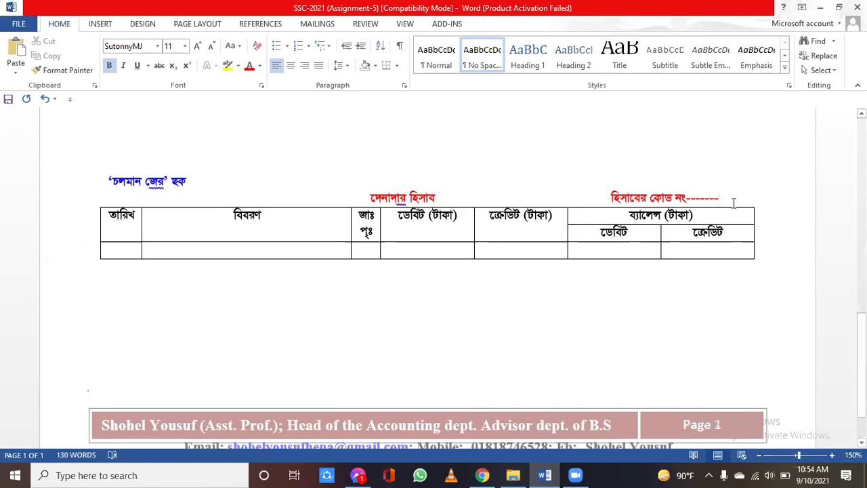